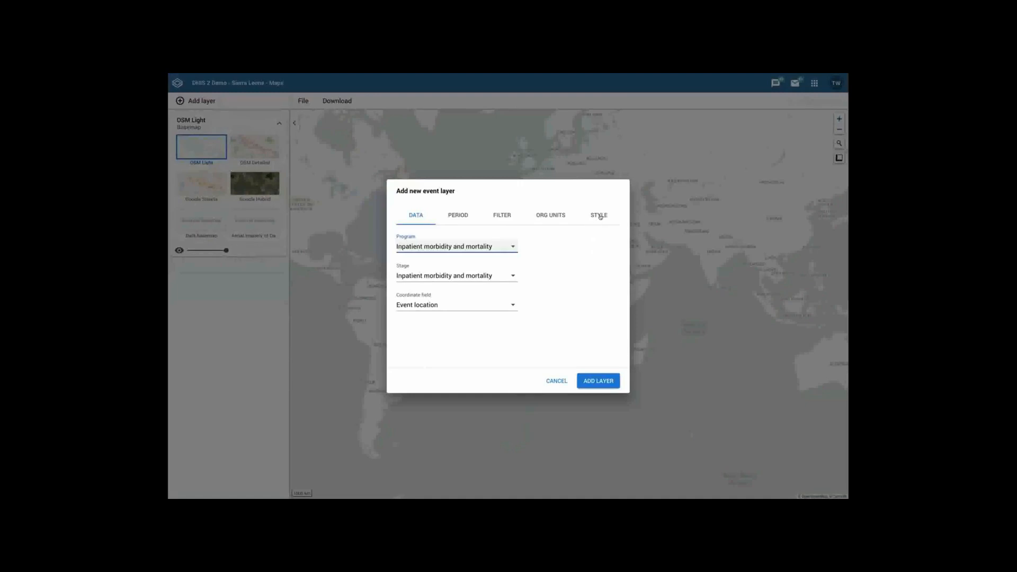
- Display all events individually in the new event layer and style them by the Age in years data element
left_click(601, 216)
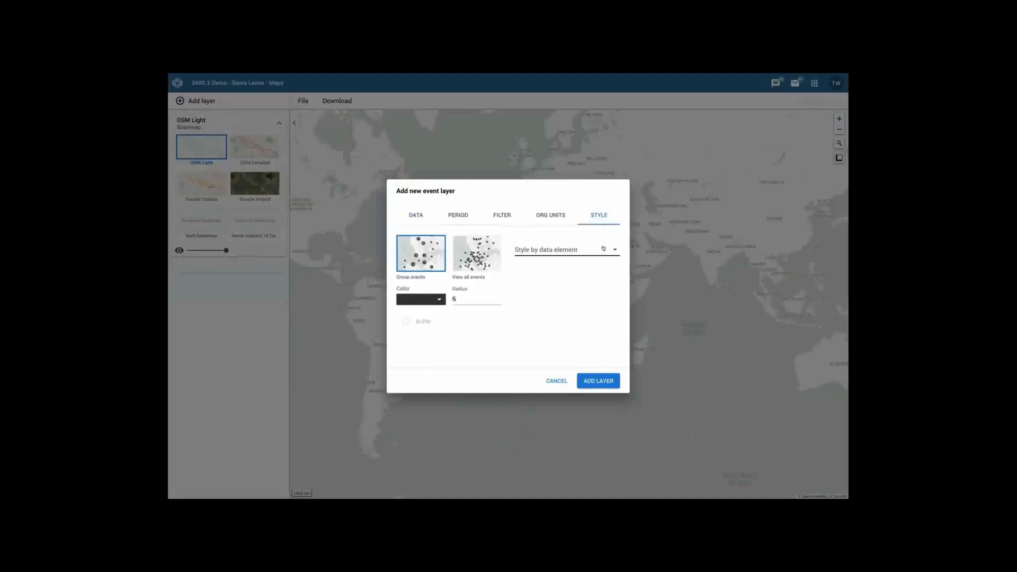
left_click(465, 263)
left_click(593, 250)
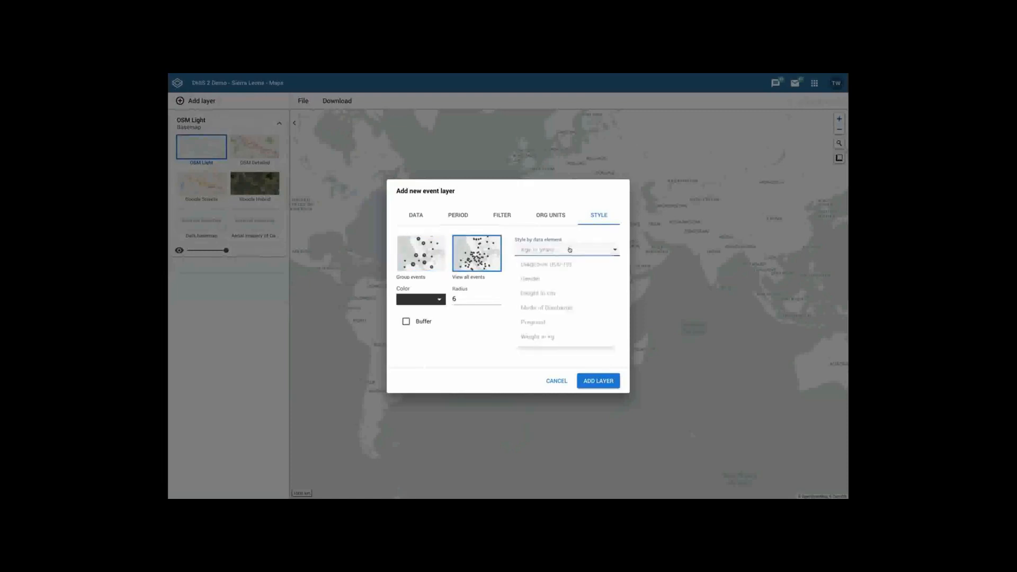
left_click(599, 233)
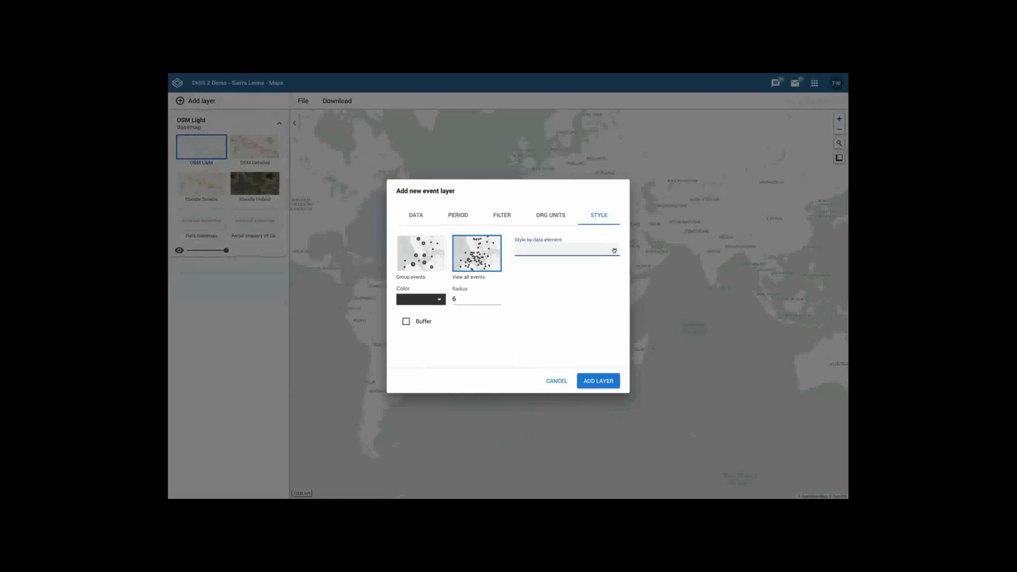
left_click(614, 251)
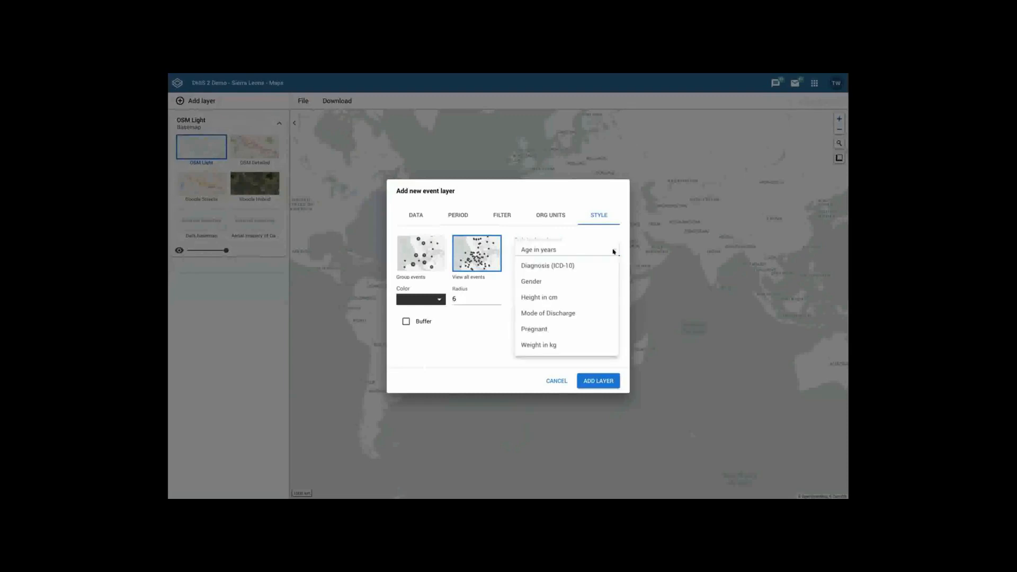
left_click(569, 247)
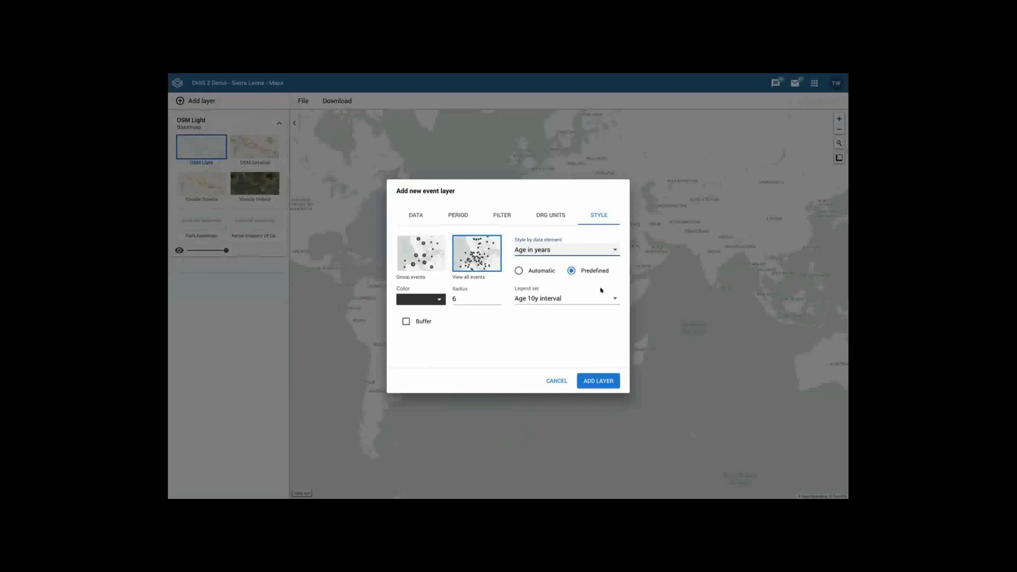
- Use the predefined Age 10y interval legend set and add the event layer to the map
left_click(573, 298)
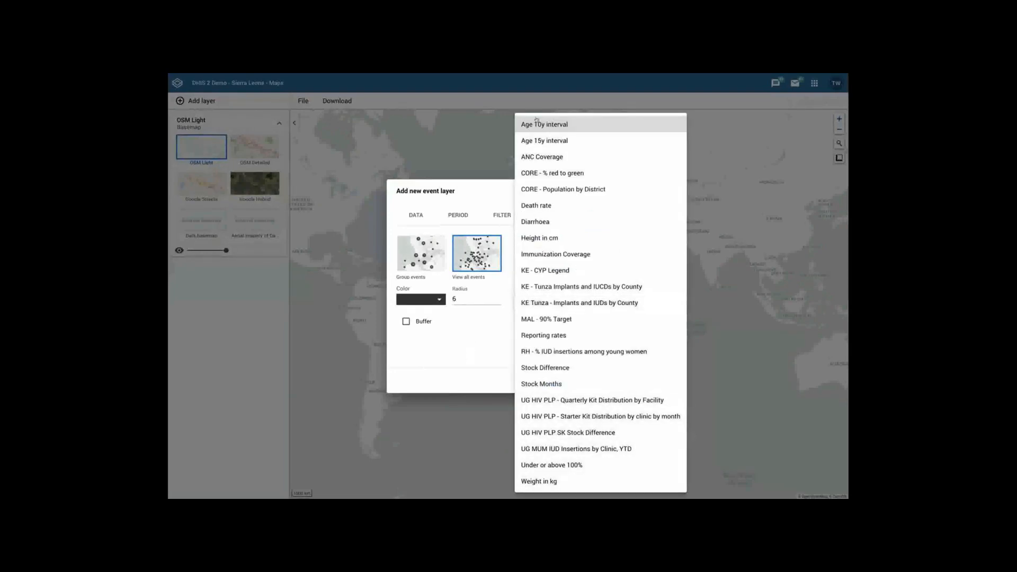
left_click(559, 126)
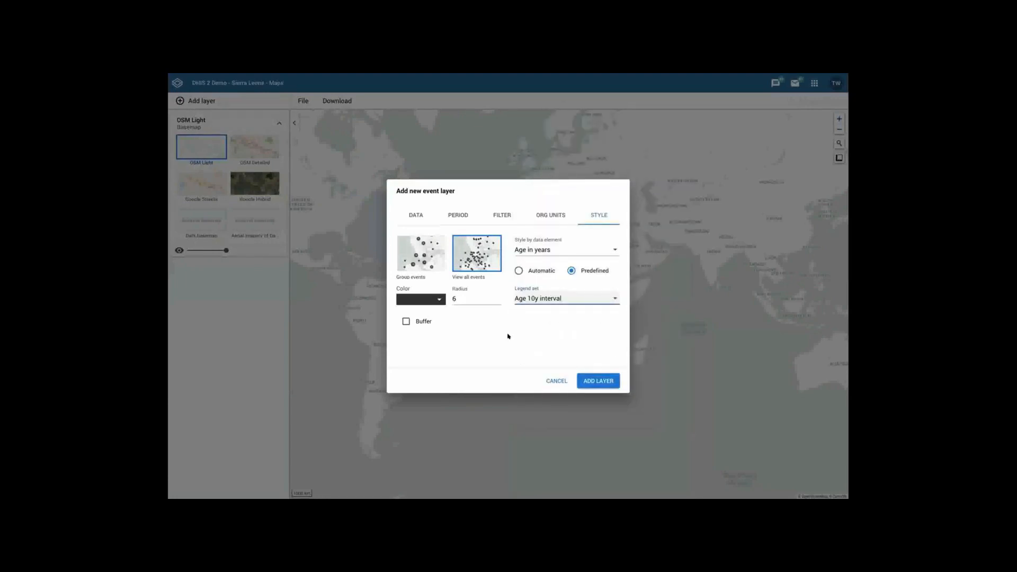
left_click(597, 380)
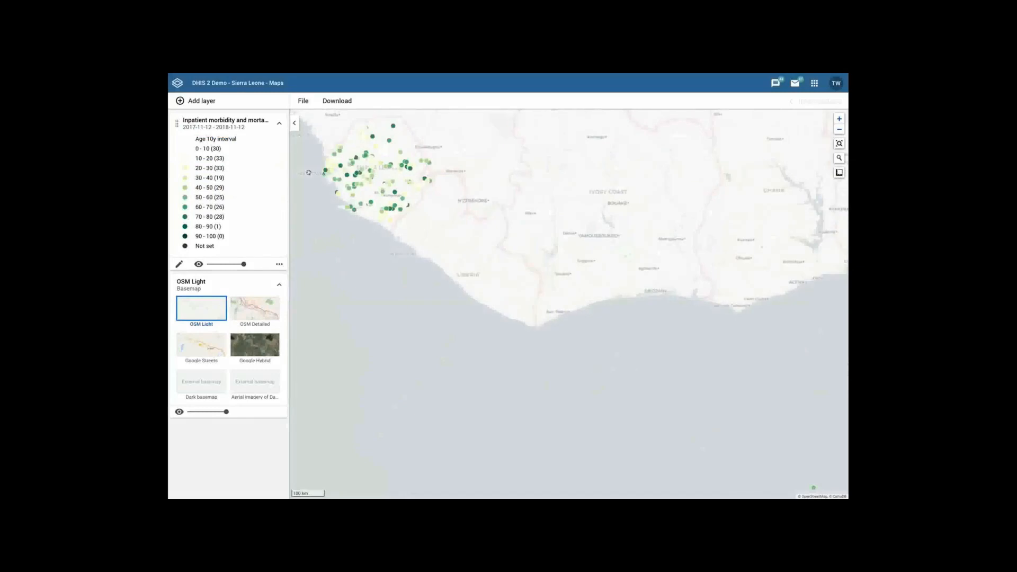
- View the details of one event in Sierra Leone and switch the map background to Dark basemap
scroll(372, 171, "up", 2)
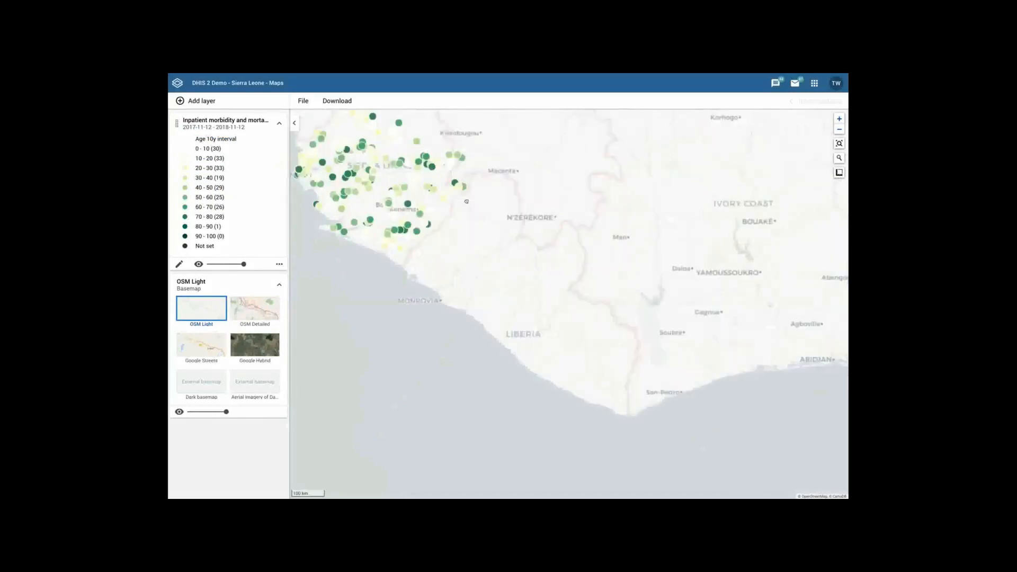
left_click_drag(479, 244, 564, 314)
left_click(456, 238)
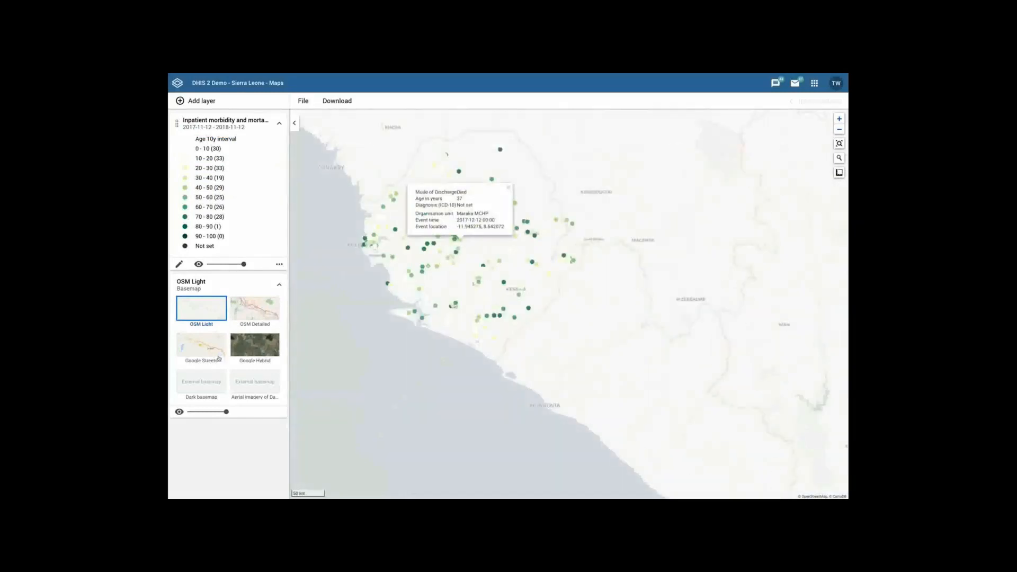
left_click(199, 382)
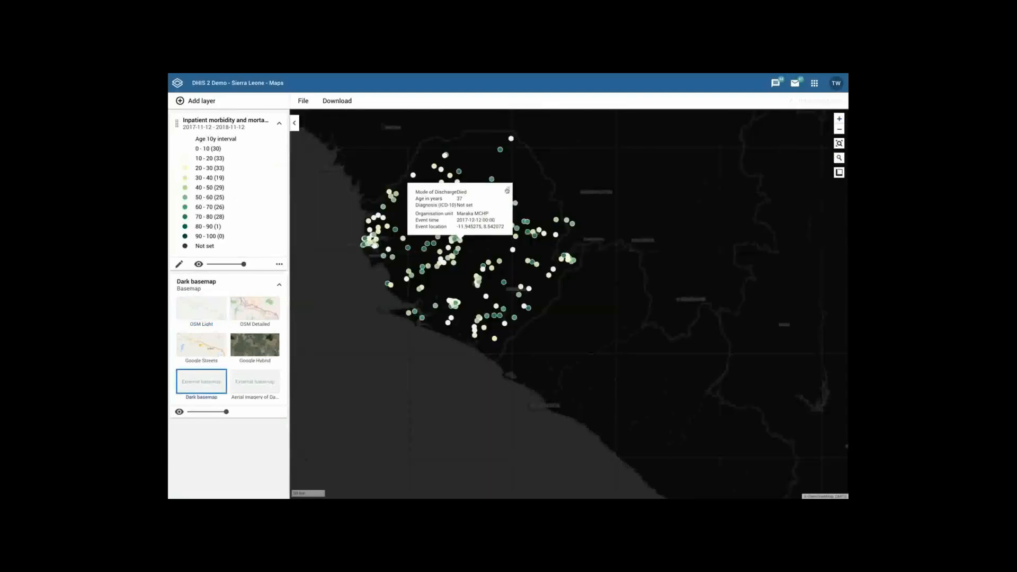
left_click(507, 188)
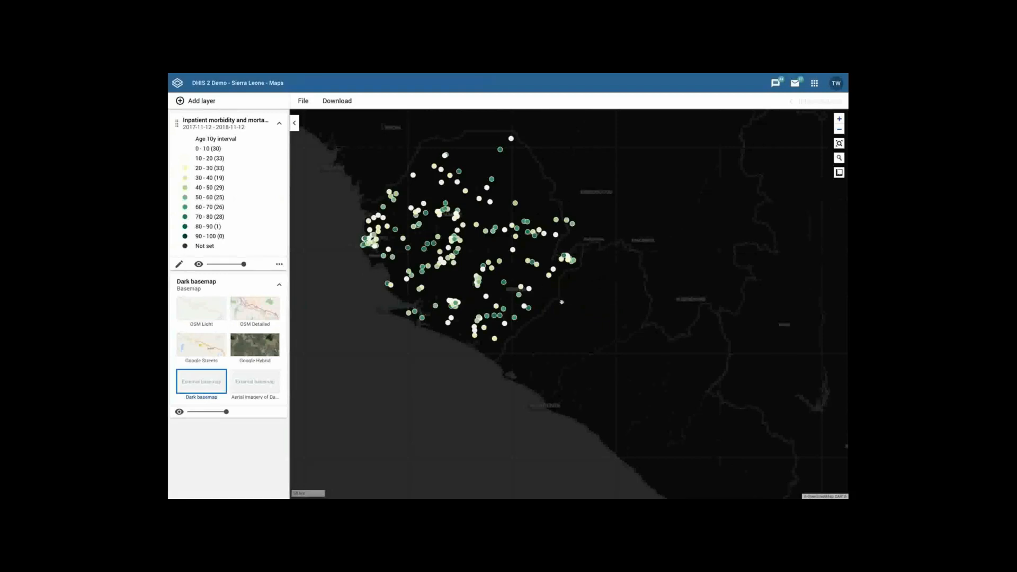
- Start a second event layer for the Inpatient morbidity and mortality program
left_click(233, 104)
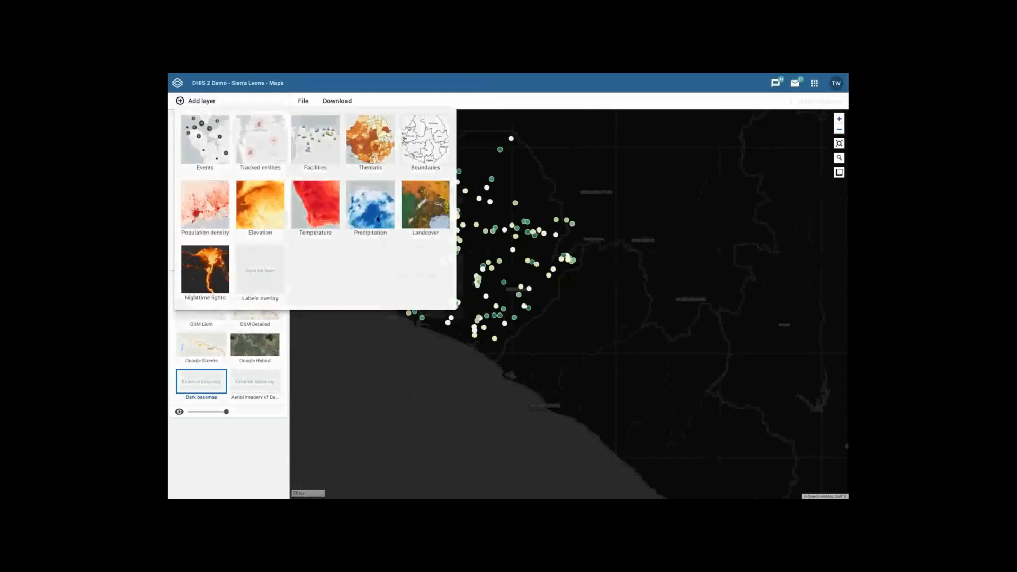
left_click(211, 139)
left_click(419, 248)
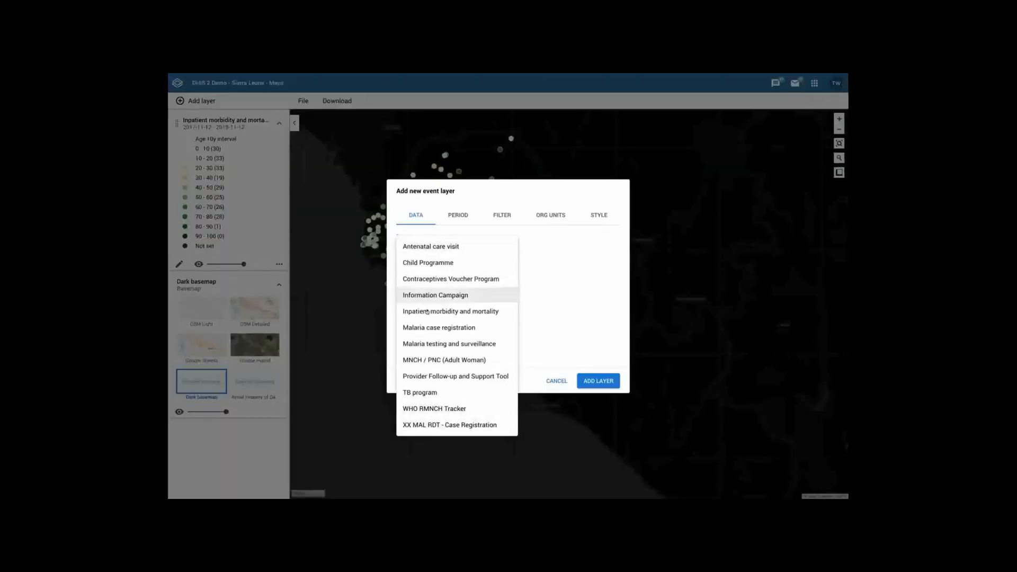
left_click(429, 311)
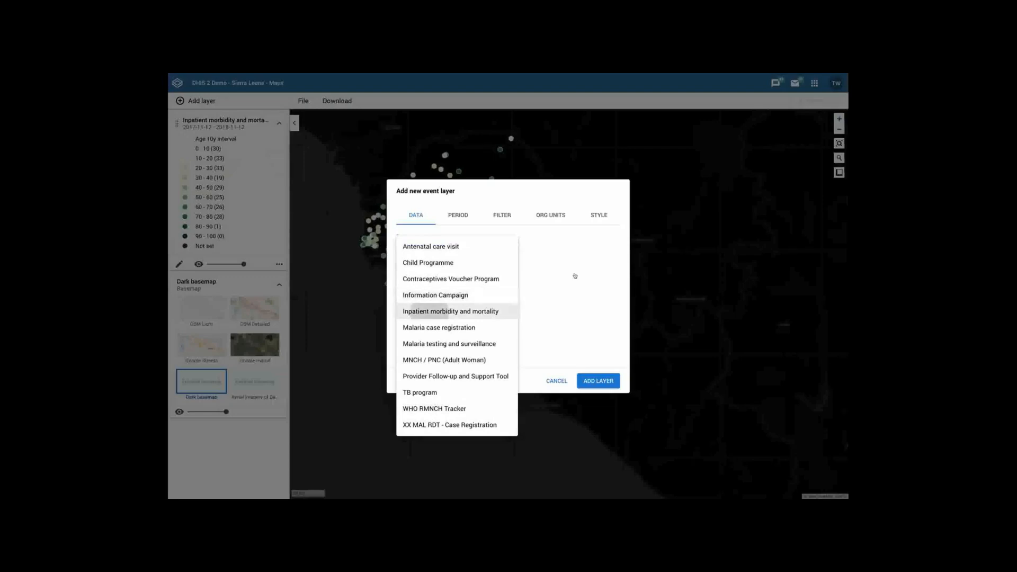
- Style the second event layer by Age in years with the Age 10y interval legend set
left_click(599, 215)
left_click(576, 247)
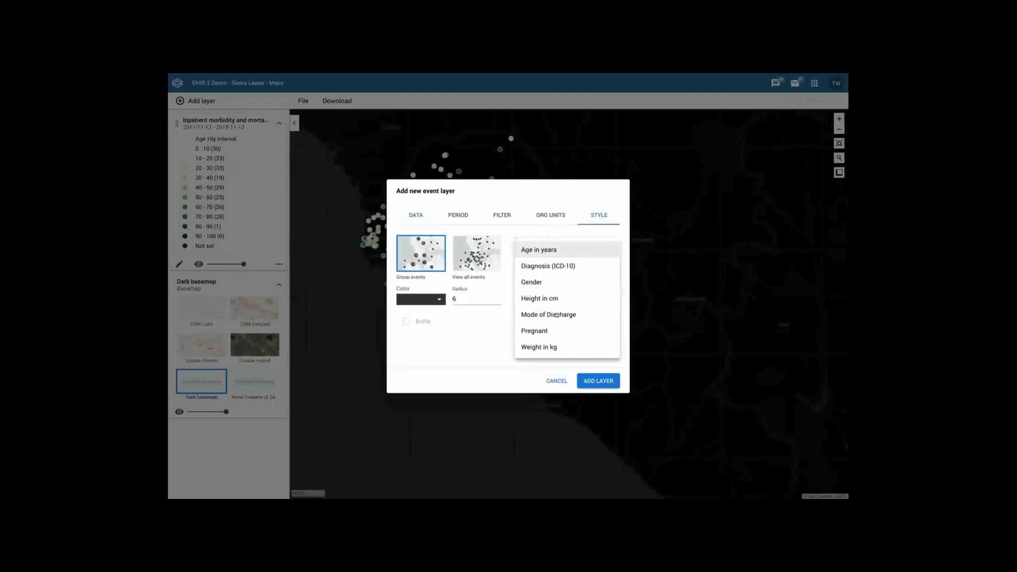
left_click(541, 250)
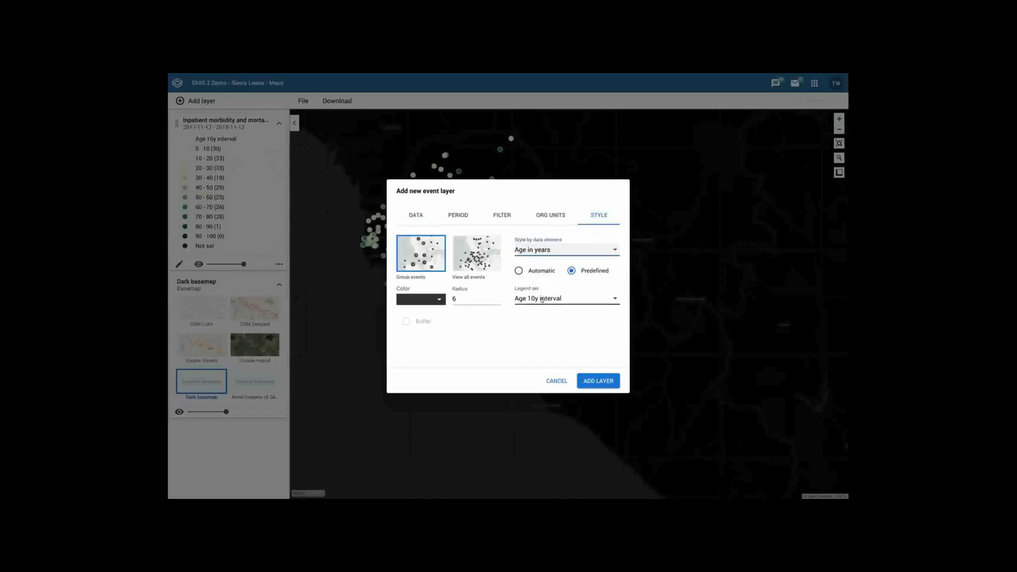
left_click(577, 300)
left_click(508, 279)
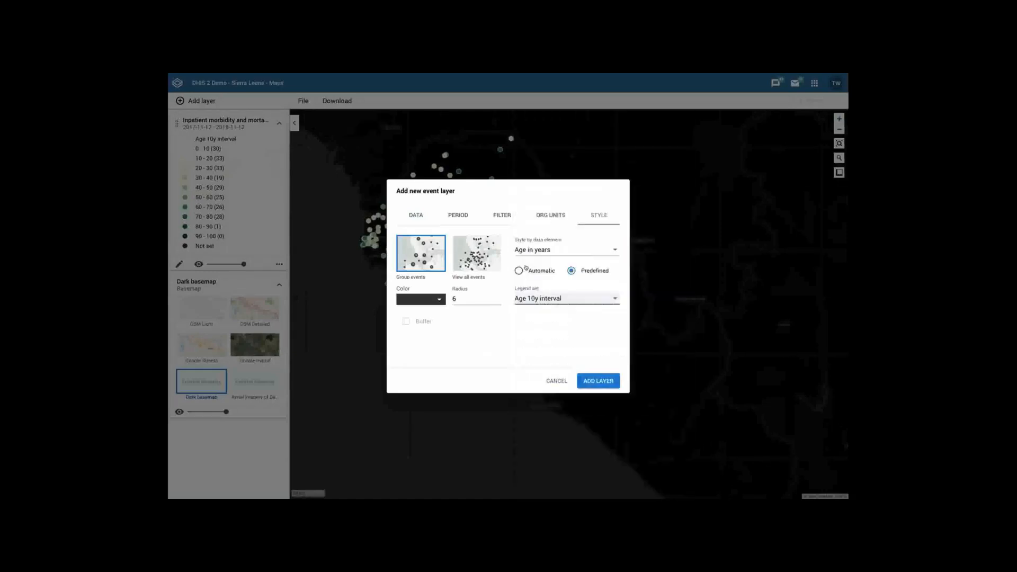
- Try automatic classification and the View all events display, returning to grouped events and the predefined legend
left_click(519, 271)
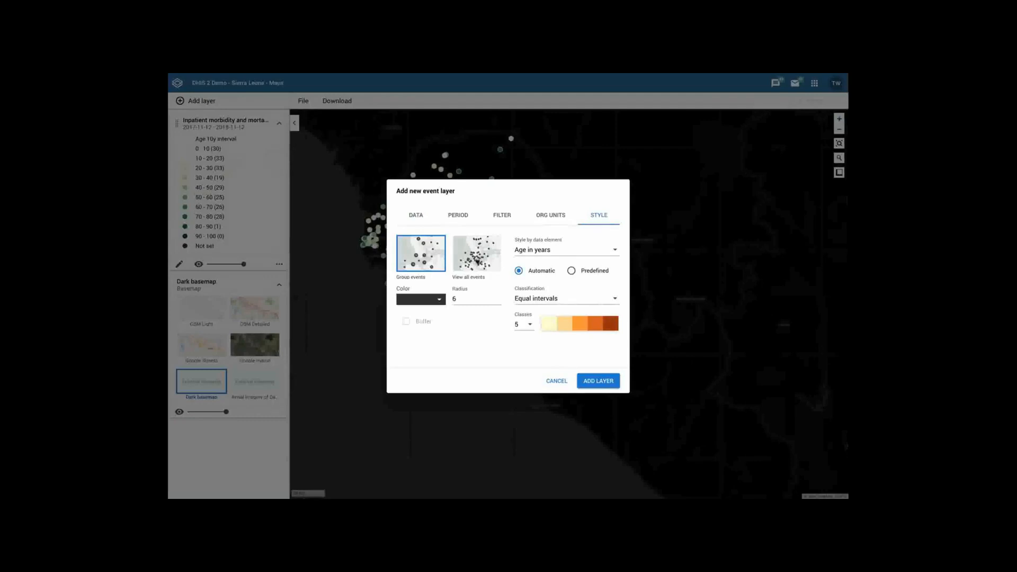
left_click(464, 258)
left_click(418, 259)
left_click(571, 271)
- Add the grouped event layer to the map and hide the ungrouped event layer beneath it
left_click(598, 381)
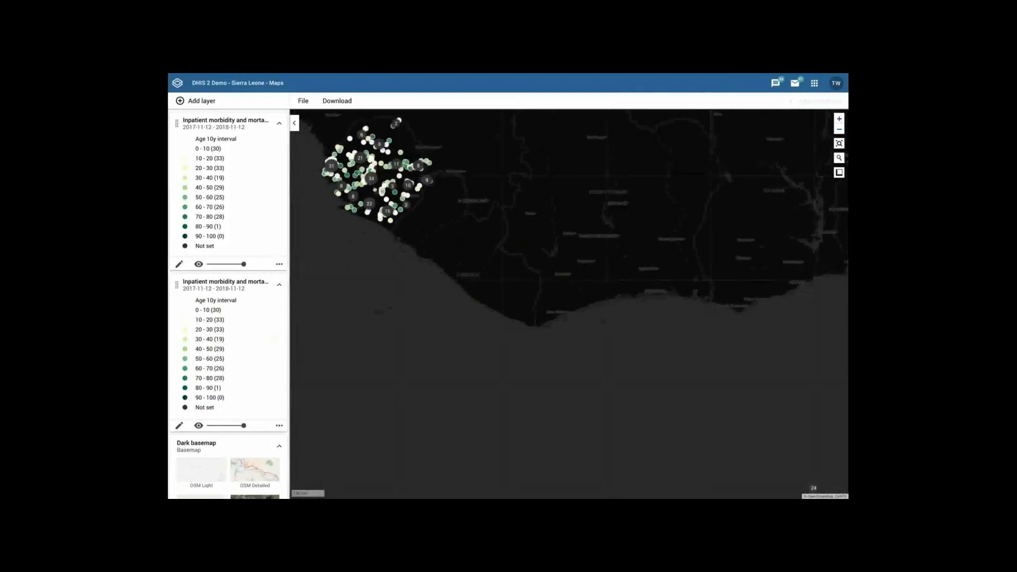
scroll(375, 189, "up", 4)
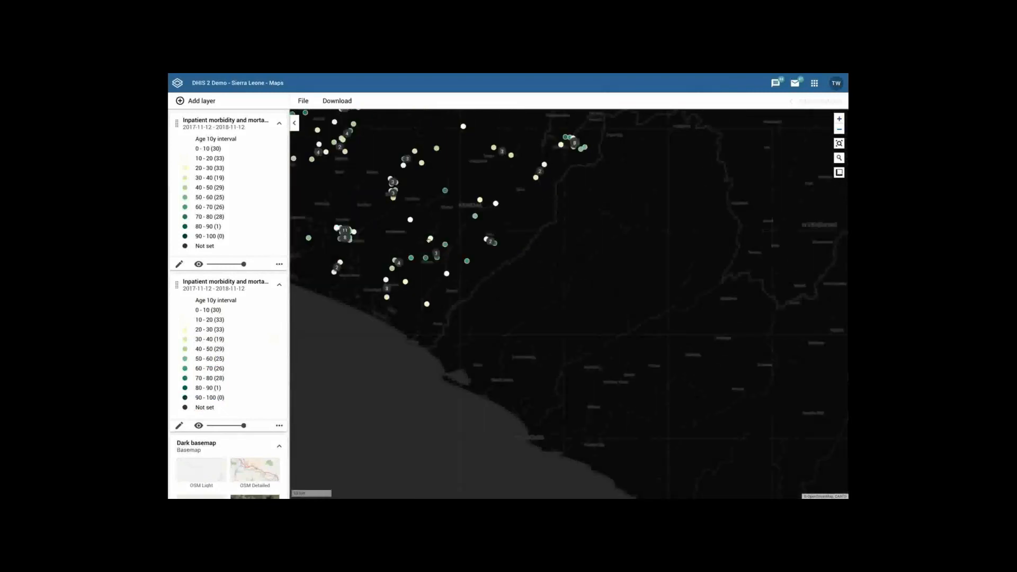
left_click(199, 426)
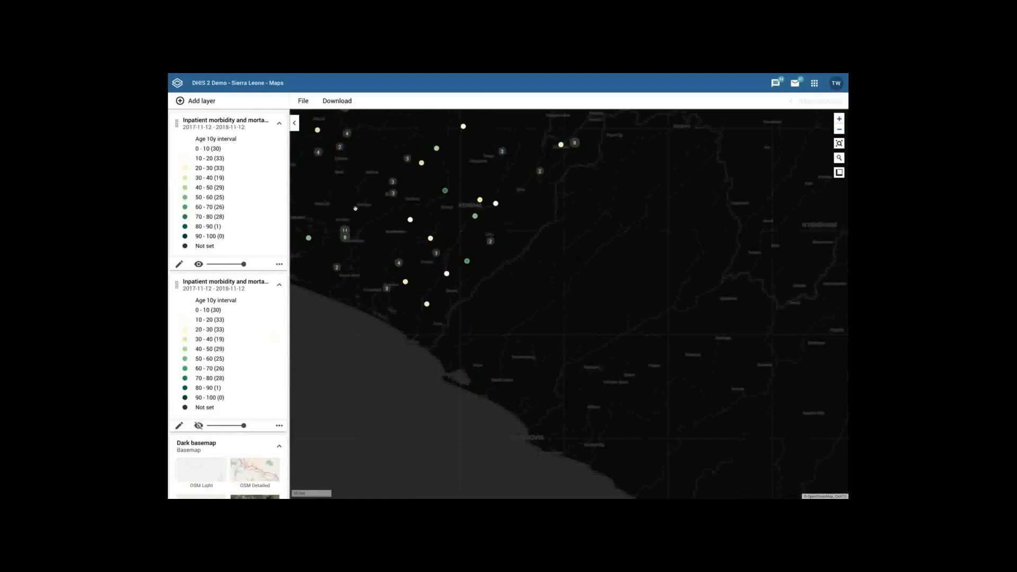
- Examine how the grouped events split and merge into clusters at different map scales around Sierra Leone
left_click_drag(356, 208, 456, 269)
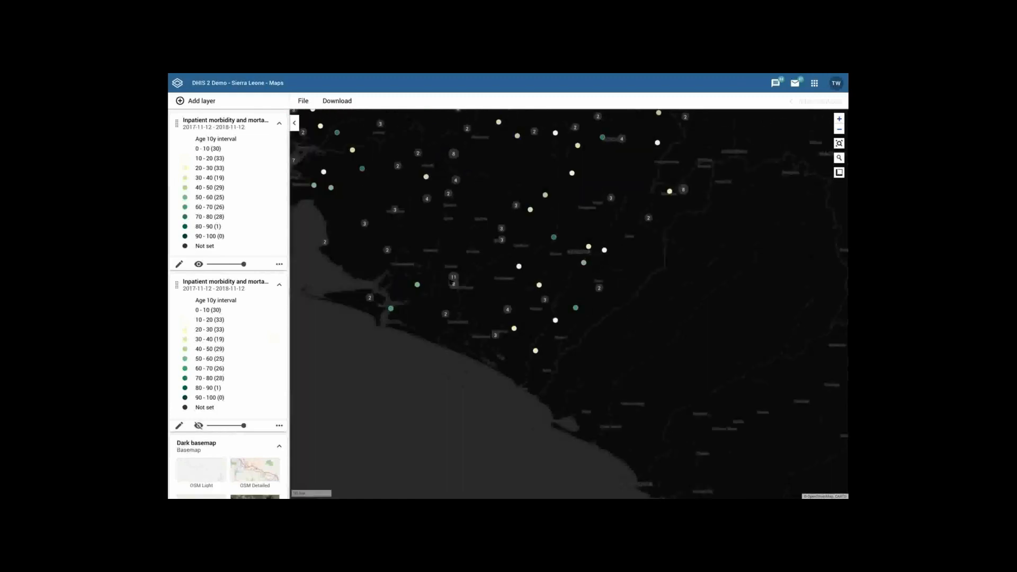
scroll(452, 283, "up", 3)
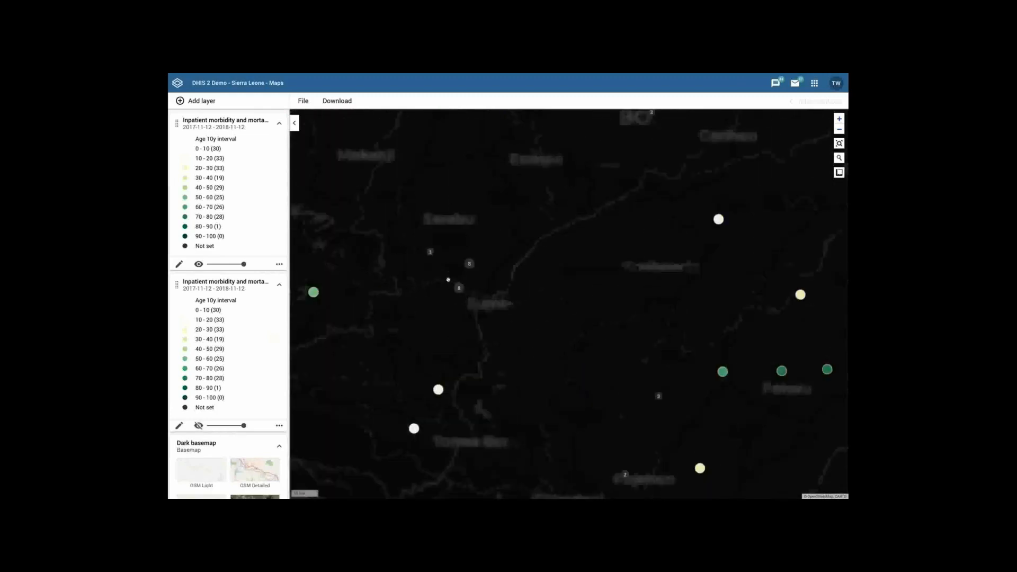
scroll(459, 266, "up", 2)
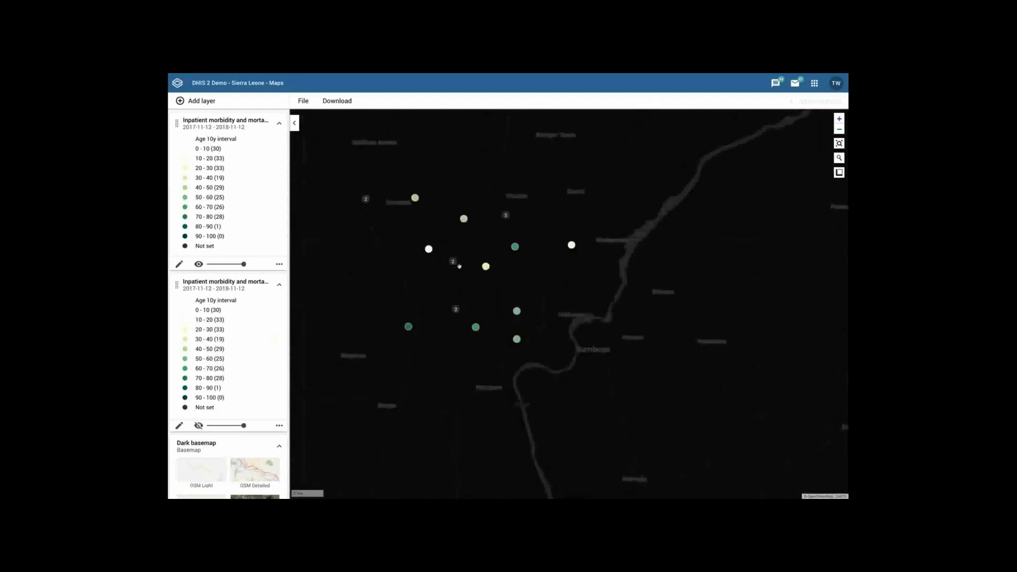
scroll(460, 266, "down", 4)
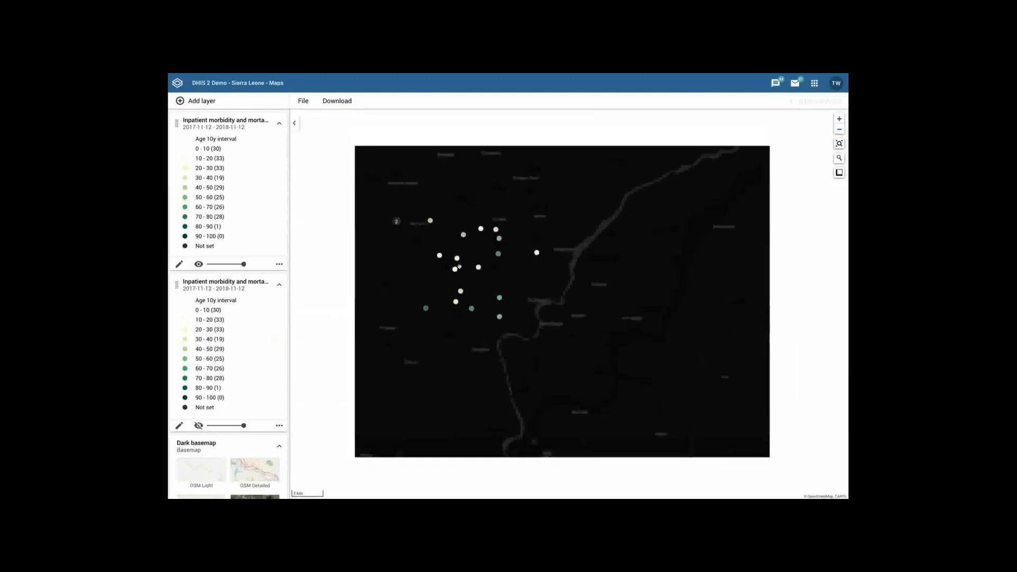
scroll(459, 266, "down", 5)
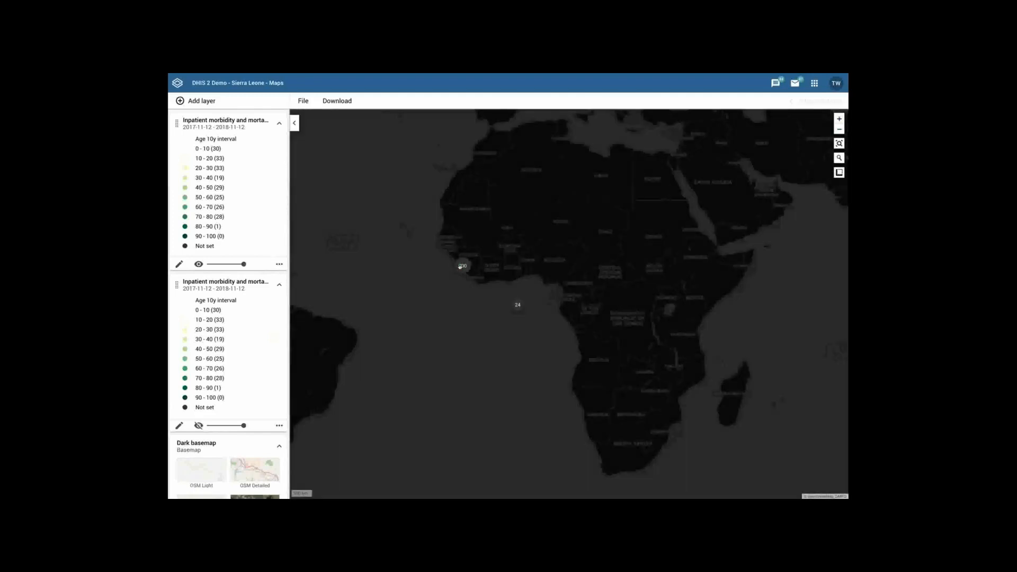
scroll(459, 266, "up", 10)
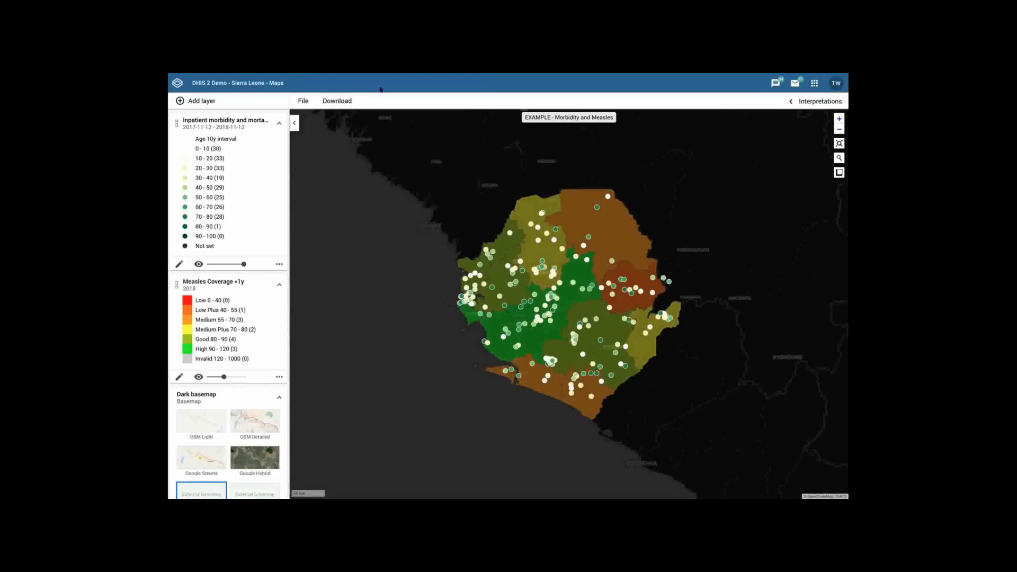
- Open the map download options, preview the legend in different map corners and place it in the bottom-right one
left_click(340, 100)
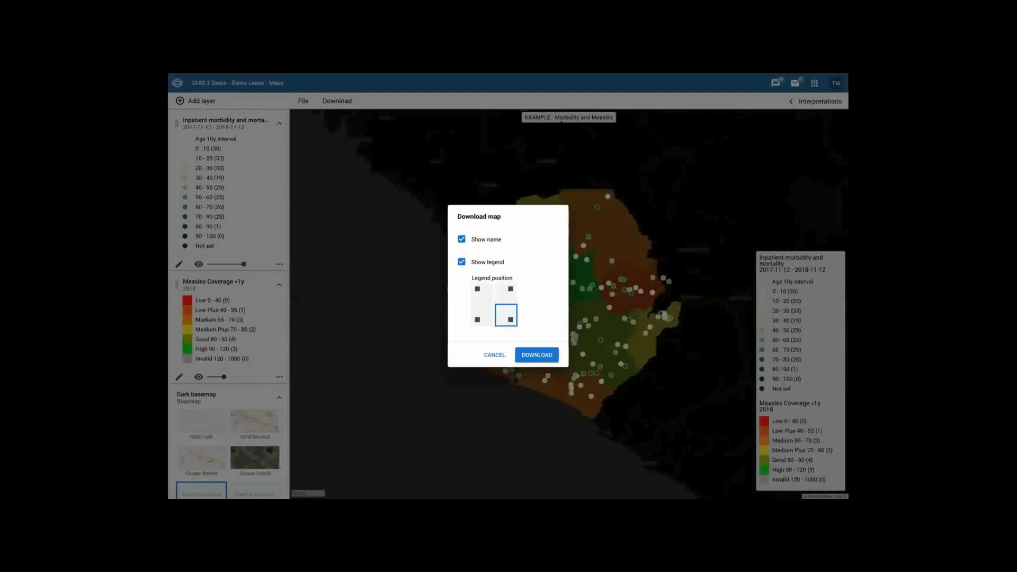
left_click(460, 240)
left_click(462, 263)
left_click(462, 263)
left_click(478, 318)
left_click(480, 291)
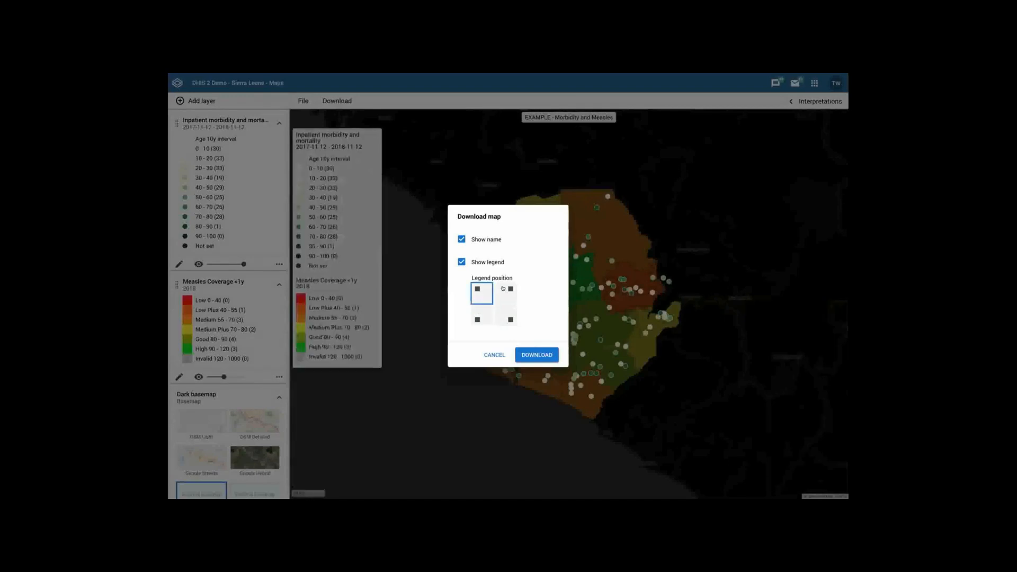
left_click(504, 289)
left_click(503, 313)
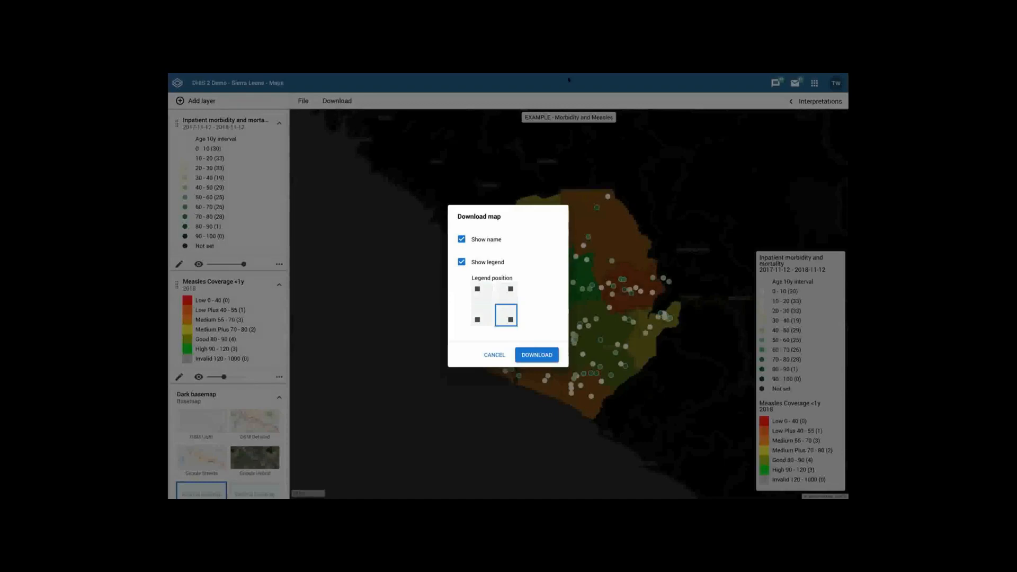
- Download the map with its name and legend as a PNG and open the downloaded image
left_click(528, 357)
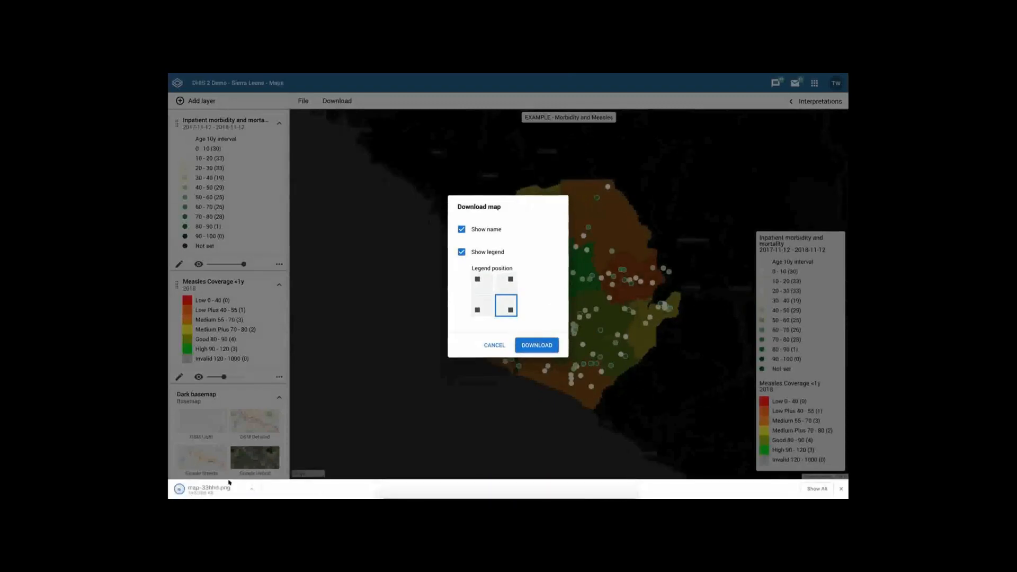
left_click(221, 489)
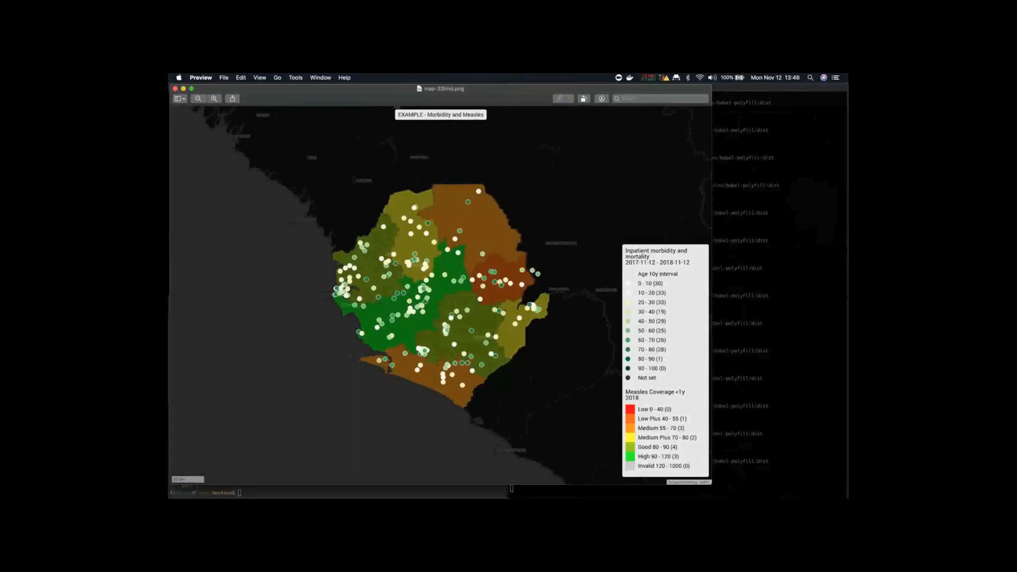
mouse_move(278, 89)
left_mouse_down()
mouse_move(277, 118)
mouse_move(301, 92)
mouse_move(289, 91)
left_mouse_up()
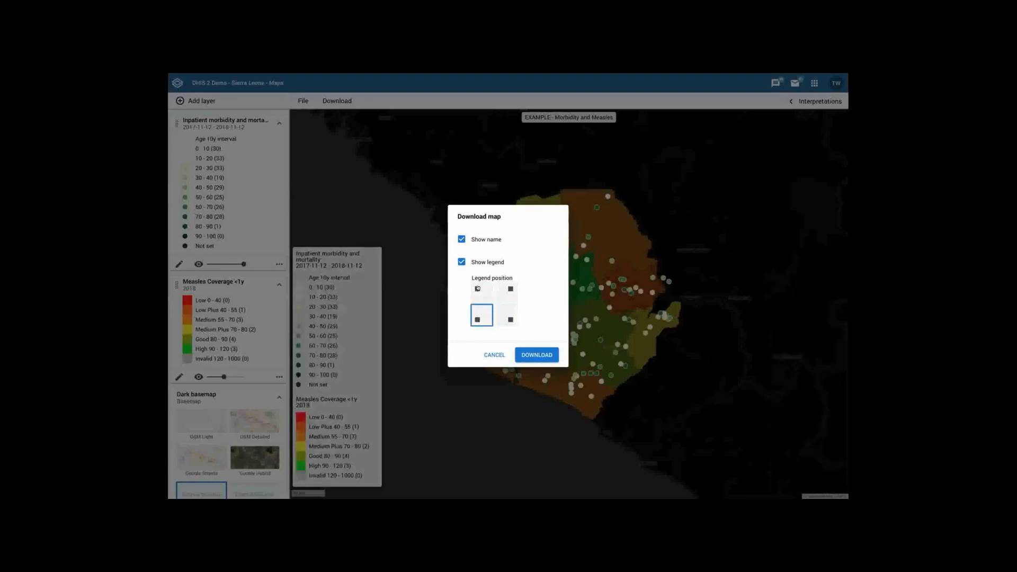
- Place the legend in the map's bottom-left corner and exclude the legend from the download
left_click(481, 318)
left_click(461, 262)
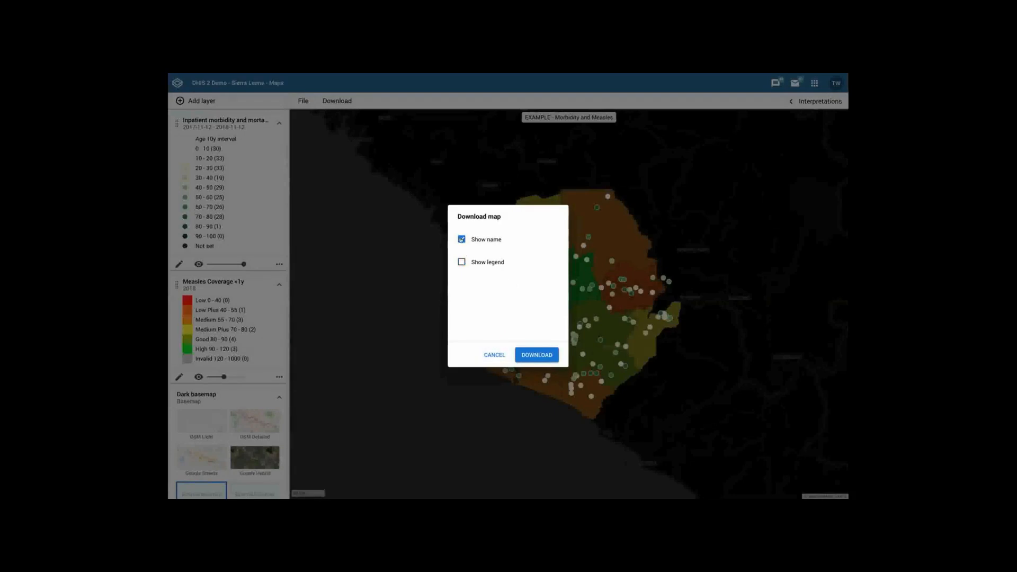
- Toggle the display of the map name and close the map download options without downloading
left_click(461, 239)
left_click(484, 355)
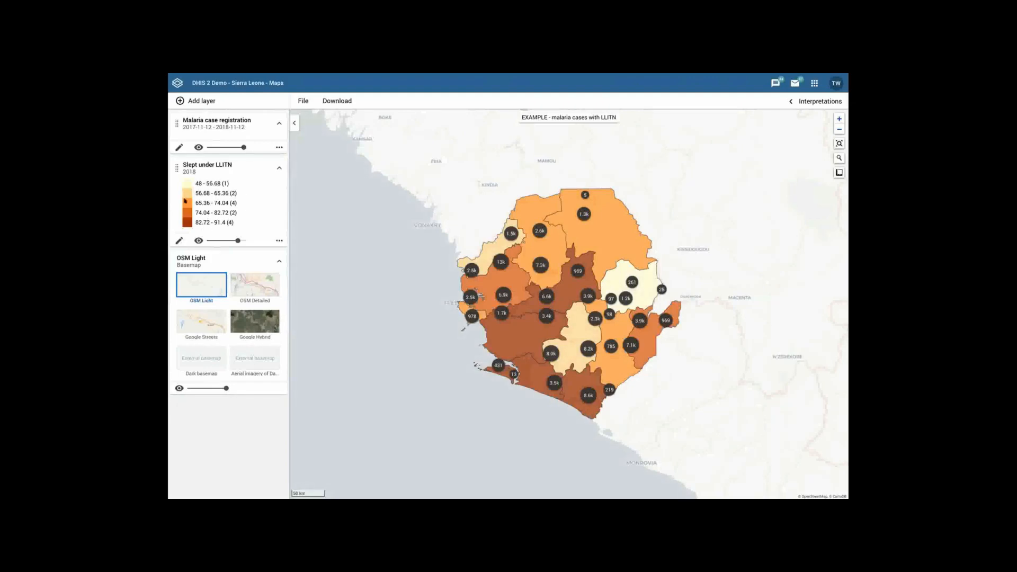
- Examine the Malaria case registration and Slept under LLITN layers and the actions offered for the malaria layer
left_click_drag(181, 120, 251, 121)
left_click(252, 121)
left_click_drag(182, 165, 239, 164)
left_click(238, 164)
left_click_drag(192, 161, 181, 162)
double_click(223, 164)
left_click(279, 147)
left_click(279, 148)
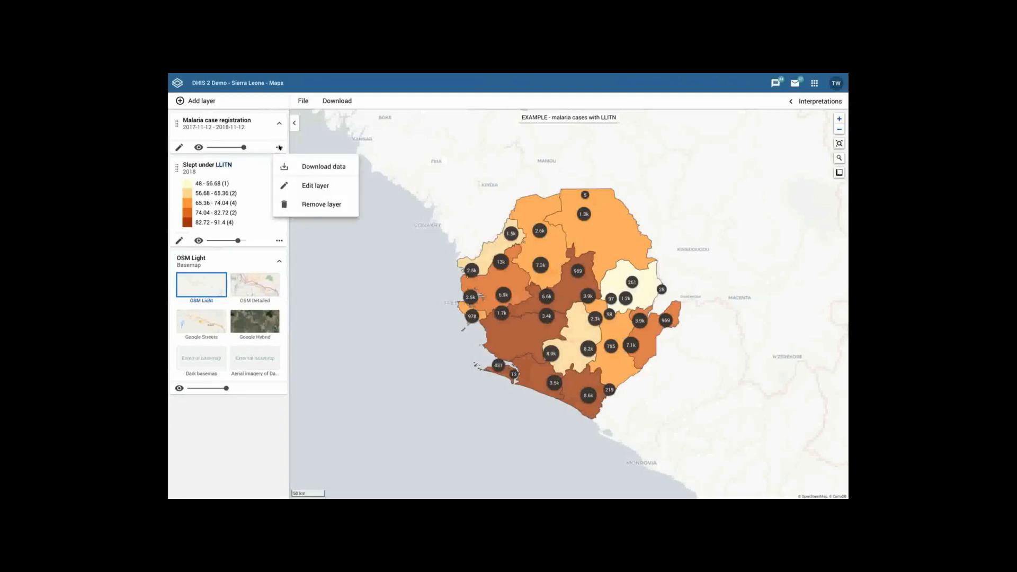
- Download the data of the Slept under LLITN layer in GeoJSON format
left_click(277, 241)
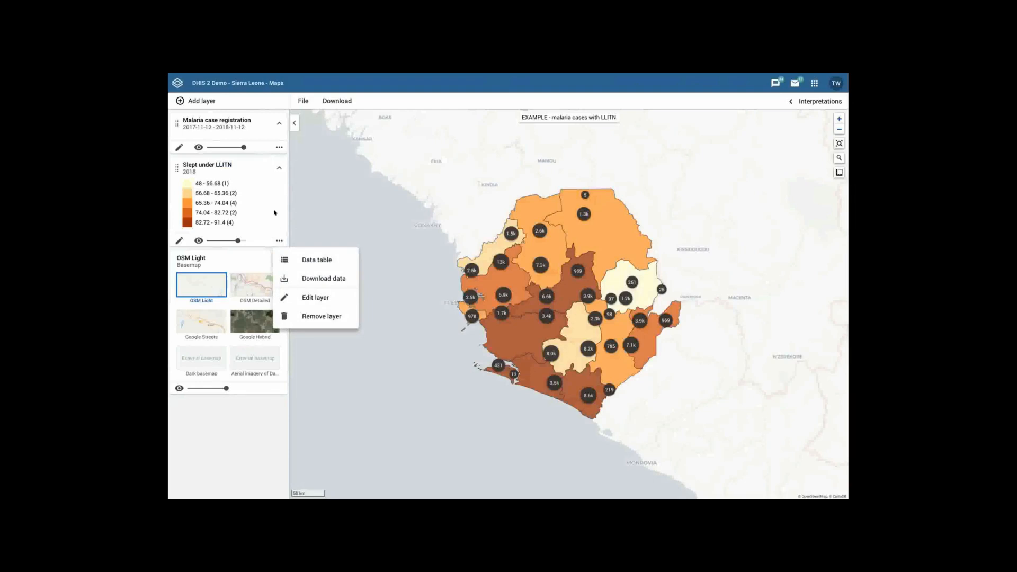
left_click(300, 280)
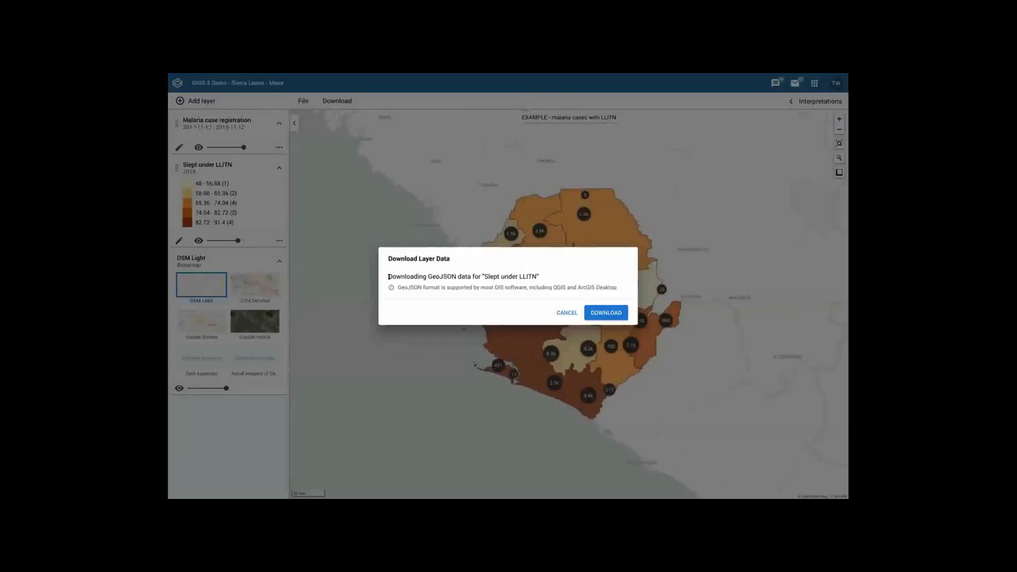
left_click_drag(389, 276, 604, 286)
left_click(536, 266)
left_click(605, 314)
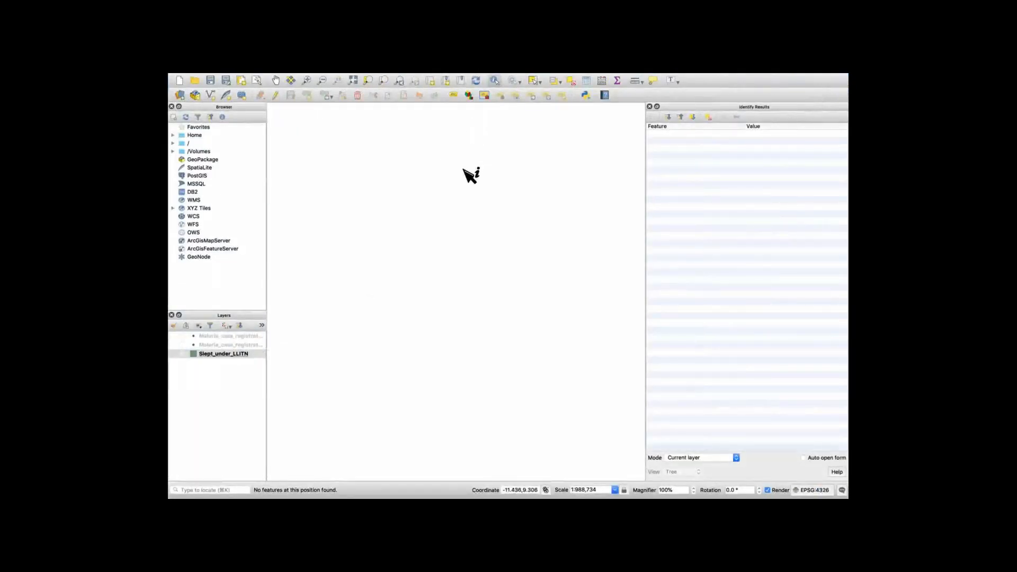
- In QGIS, show the Slept_under_LLITN layer and identify the attributes of the Kono district
left_click(180, 353)
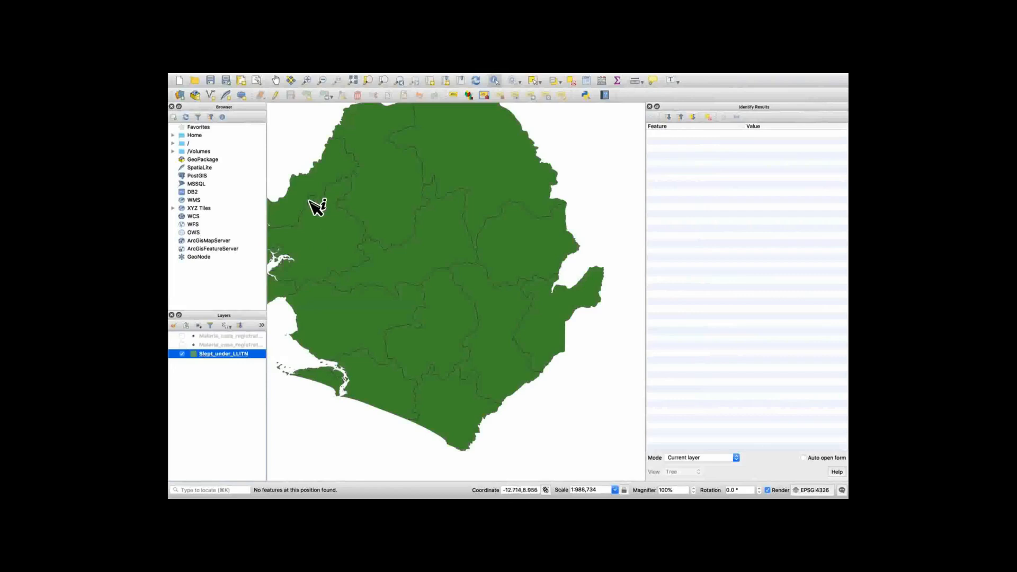
left_click(572, 311)
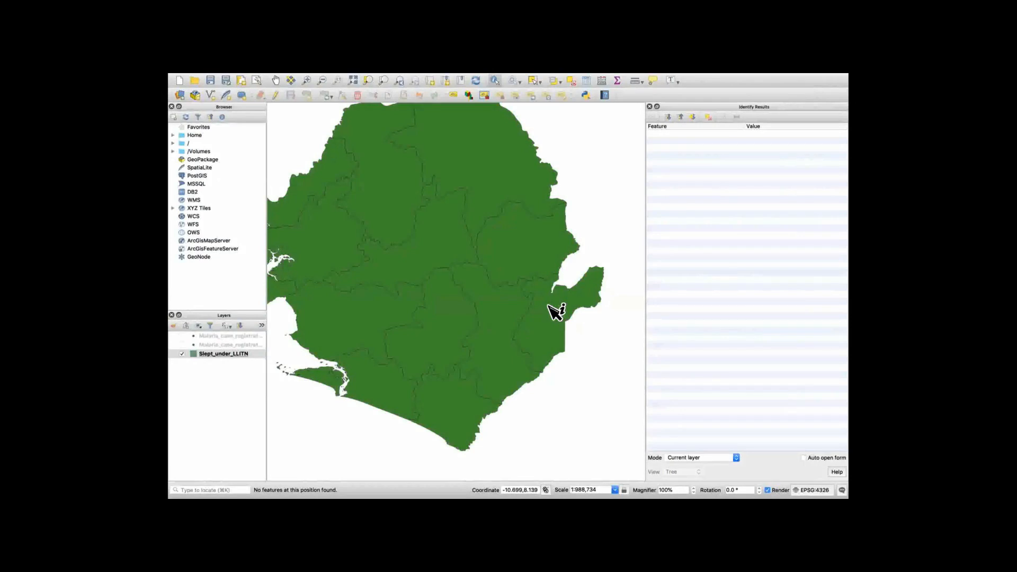
left_click(524, 245)
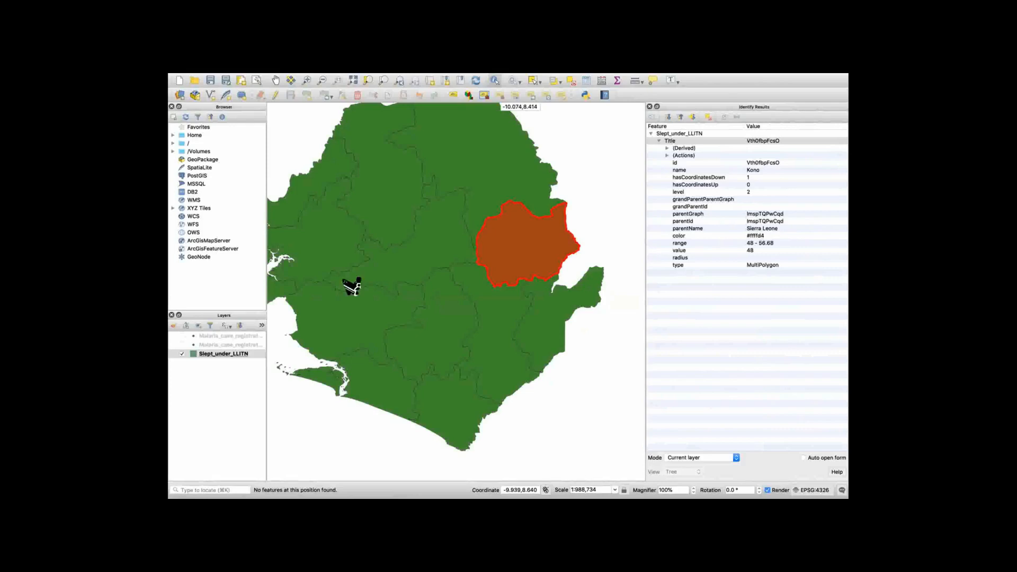
- Hide the Slept_under_LLITN layer, clear the identified district and switch back to DHIS2 Maps
left_click(179, 354)
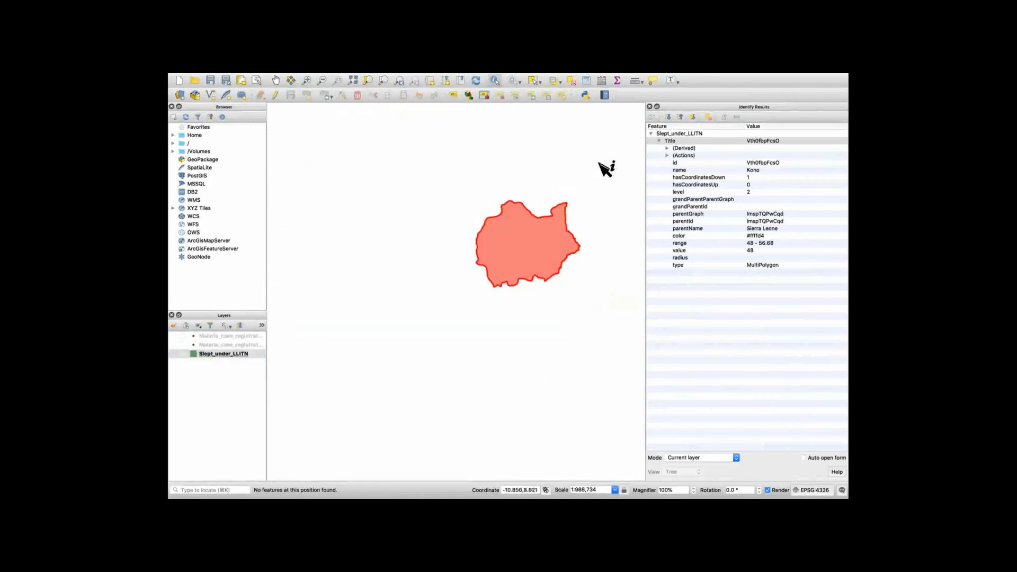
left_click(617, 192)
key("ctrl+Left")
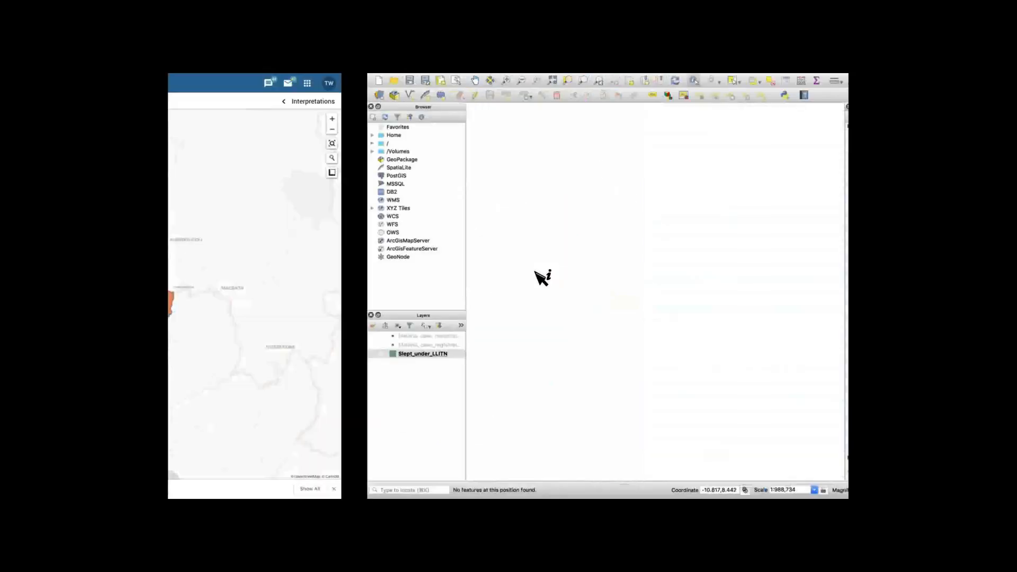
- Open the data download for the Malaria case registration layer and set its ID format to Name
left_click(279, 148)
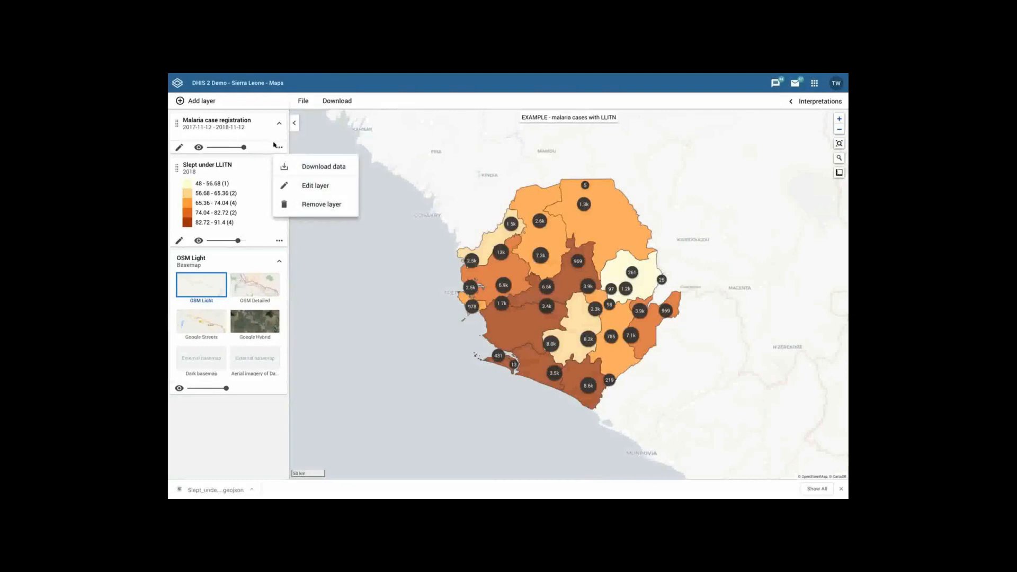
left_click(275, 145)
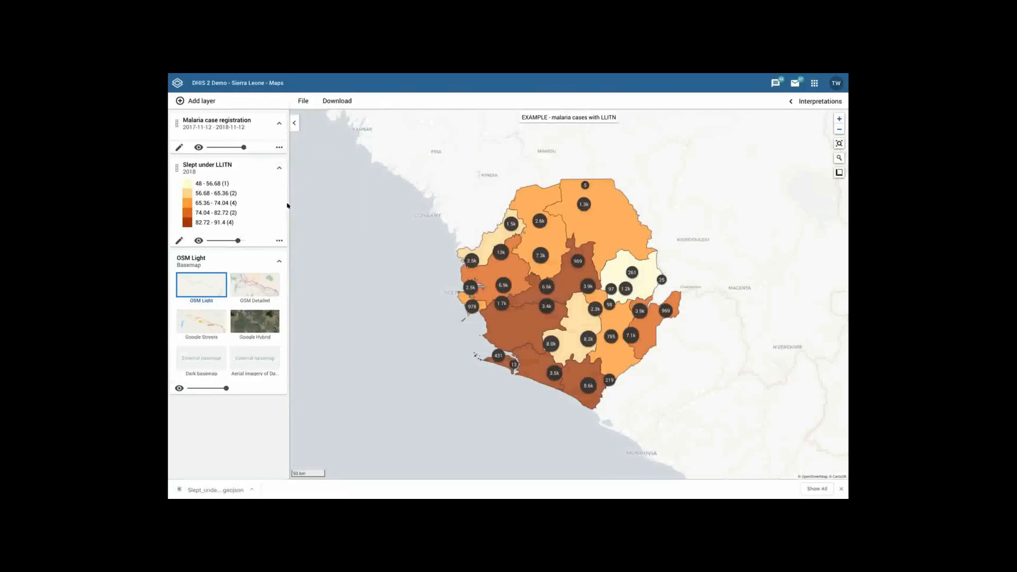
left_click(278, 146)
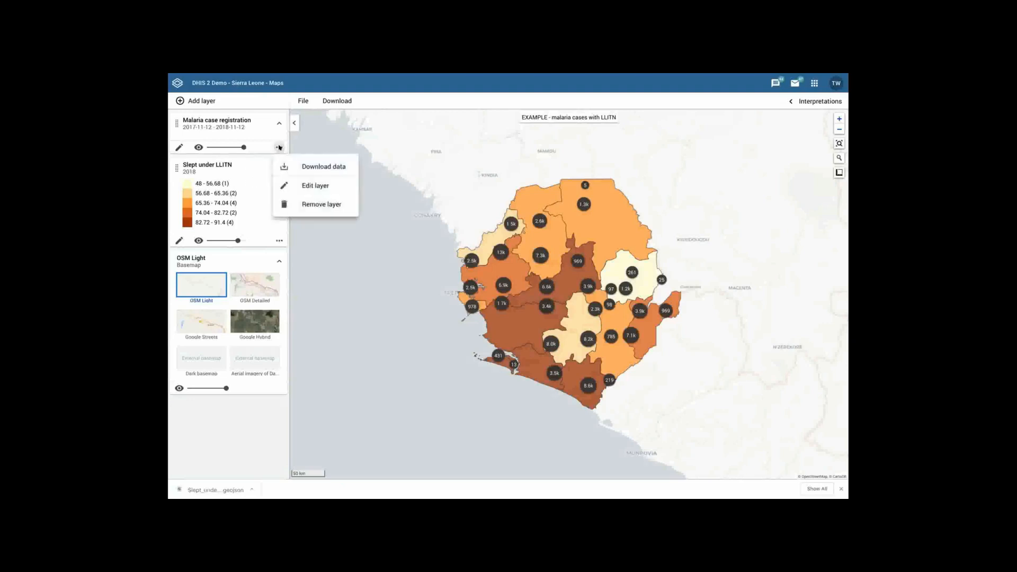
left_click(300, 166)
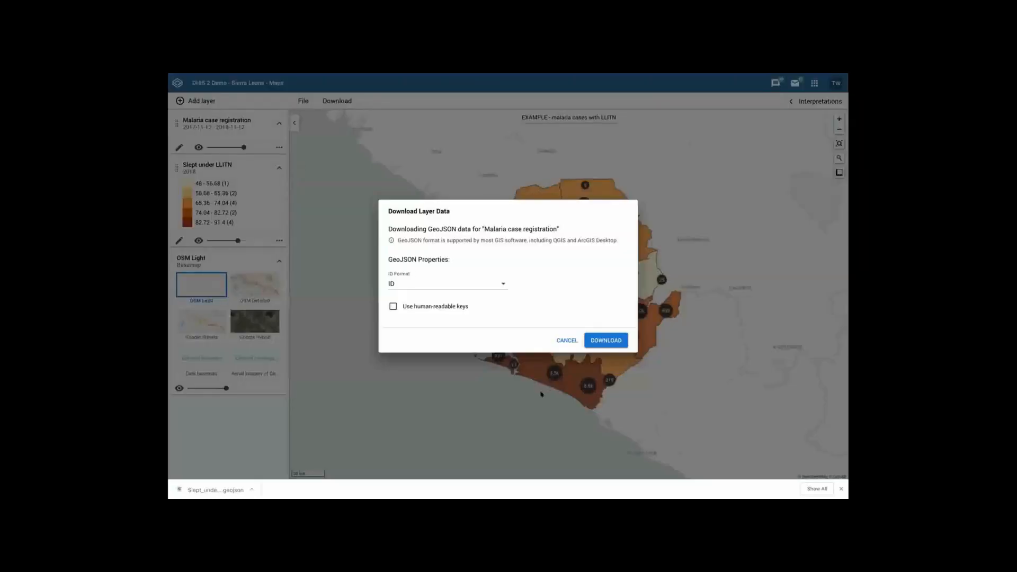
left_click(503, 287)
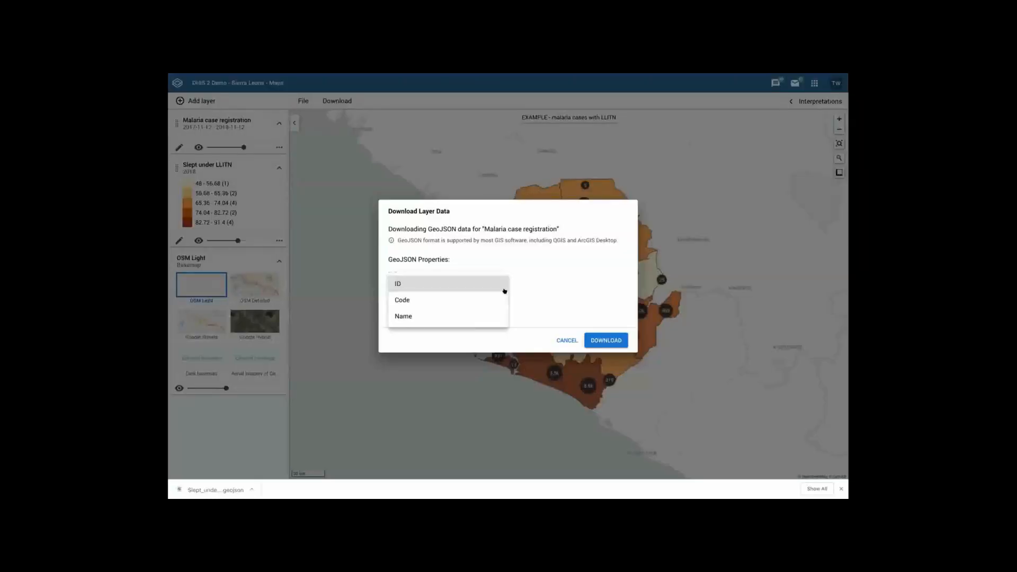
left_click(454, 316)
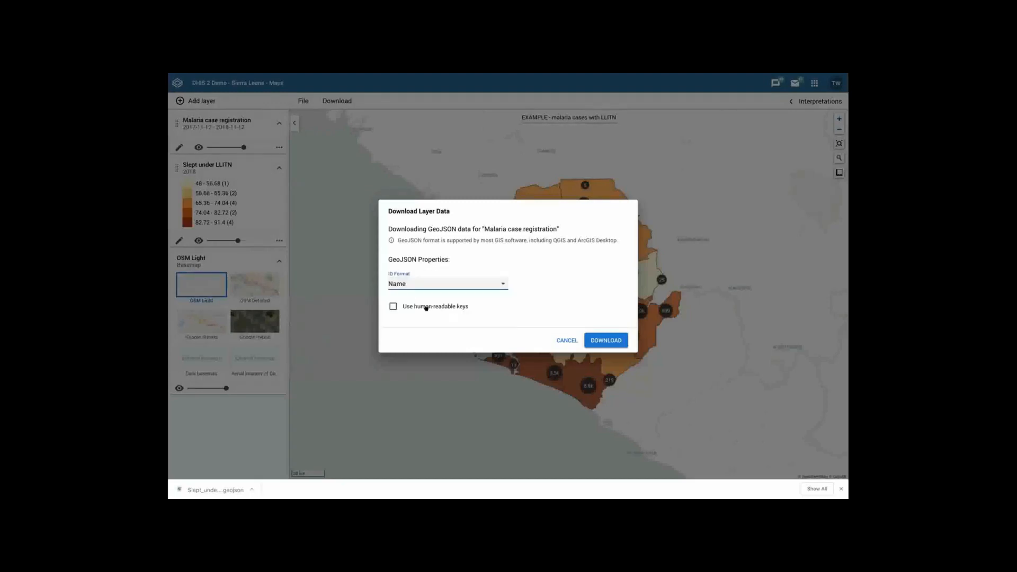
- Turn on human-readable keys, keep the Name ID format and try to download the malaria layer's GeoJSON data
left_click(406, 307)
left_click(419, 306)
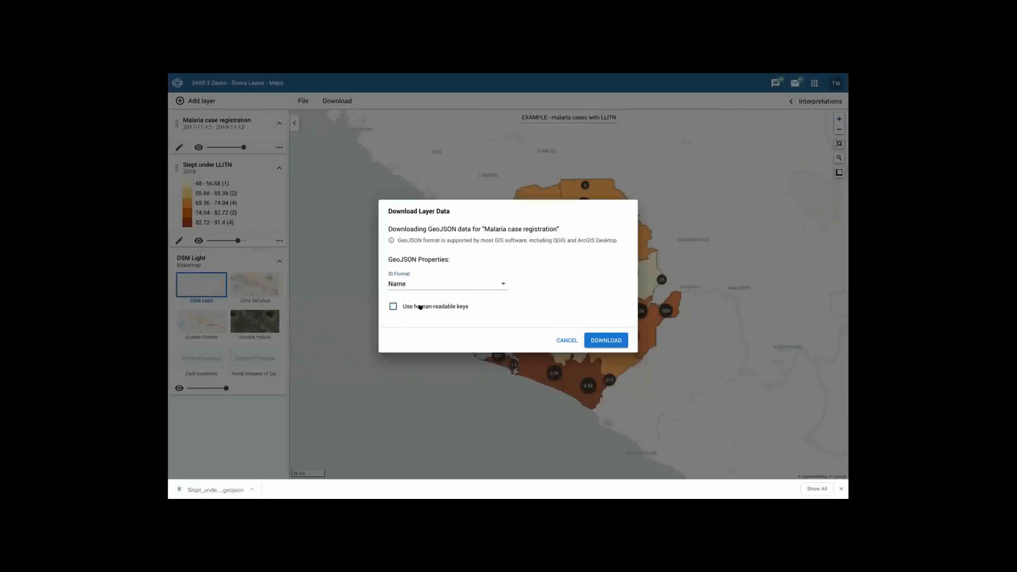
left_click(408, 306)
left_click(498, 285)
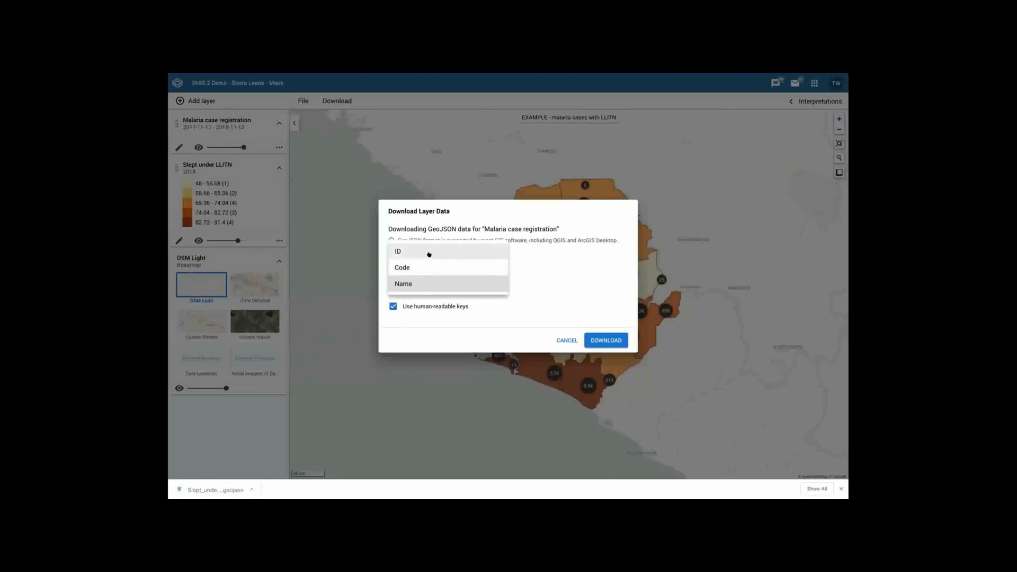
left_click(540, 275)
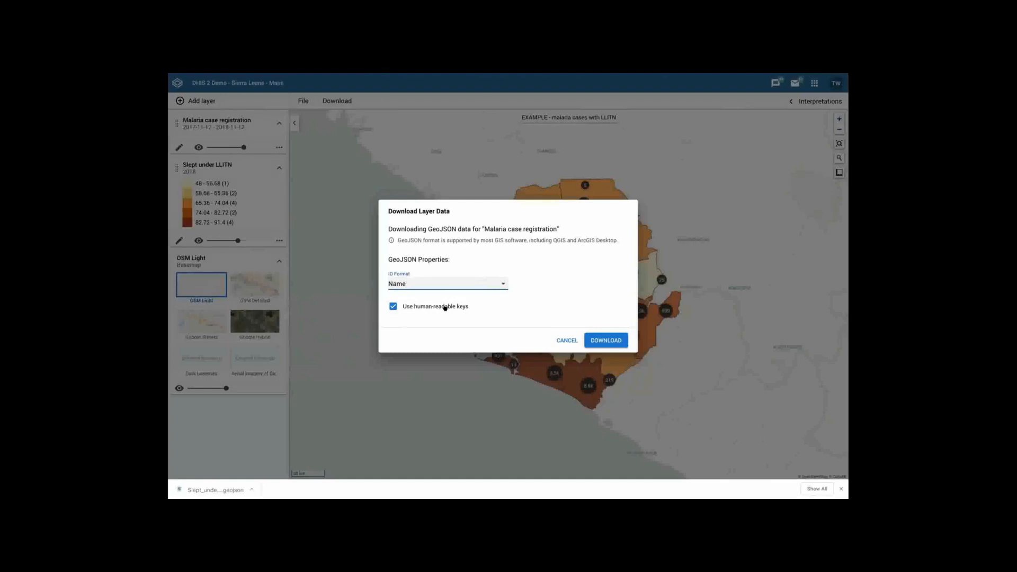
left_click(445, 307)
left_click(445, 308)
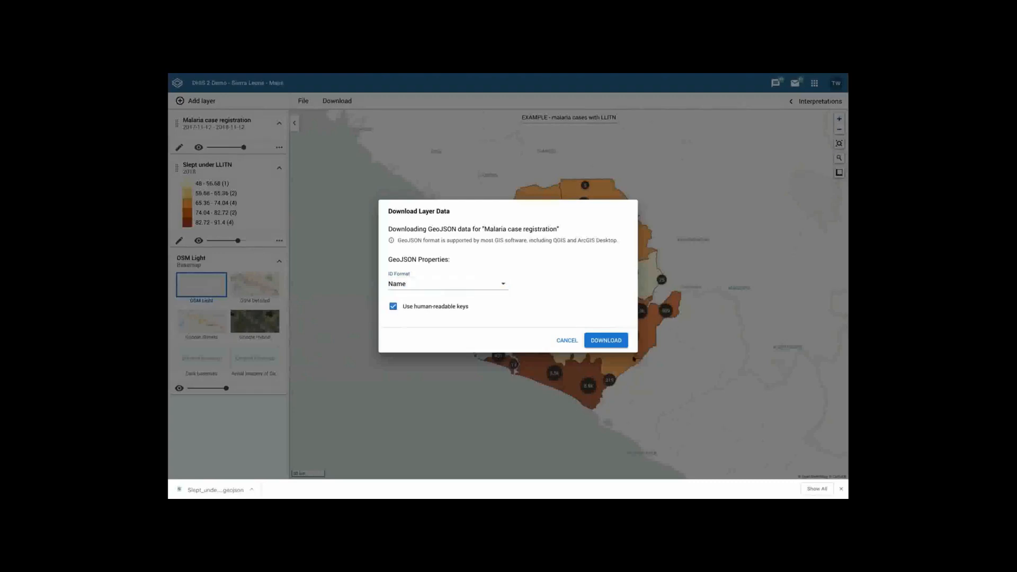
left_click(603, 343)
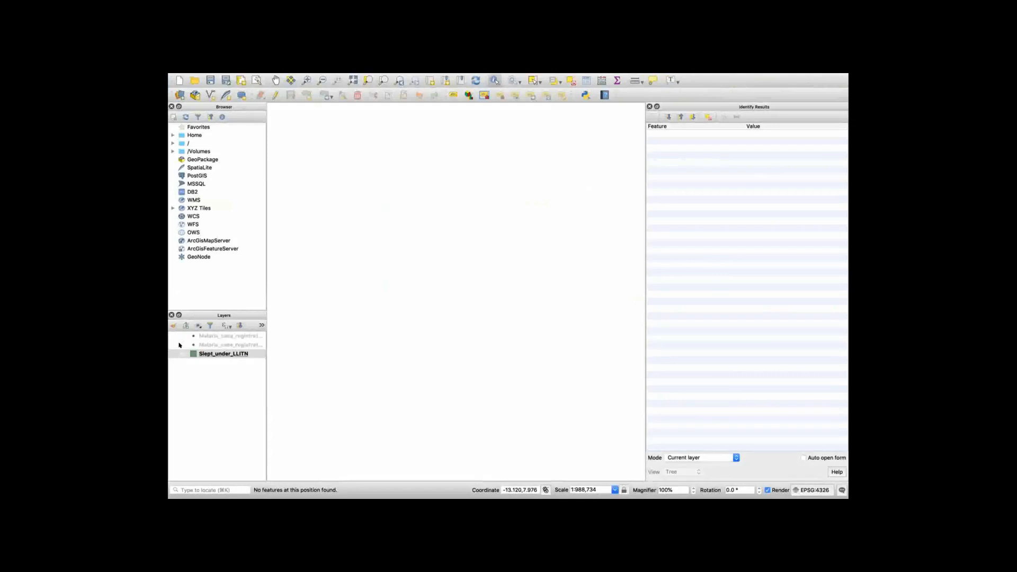
- In QGIS, show the Malaria_case_registration layer exported with names and identify an event point in the east of the full map
left_click(223, 347)
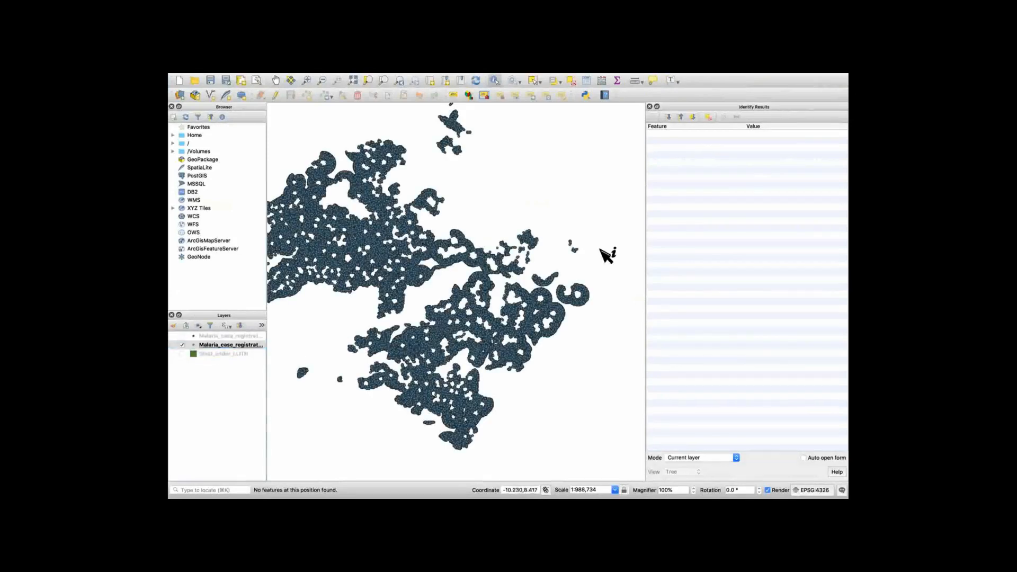
scroll(495, 256, "up", 2)
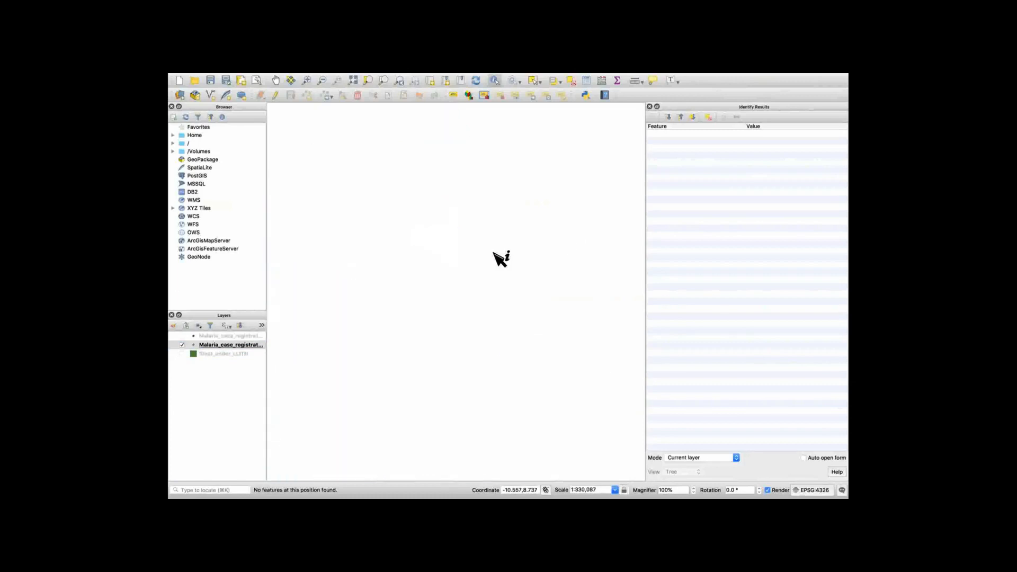
scroll(380, 296, "down", 1)
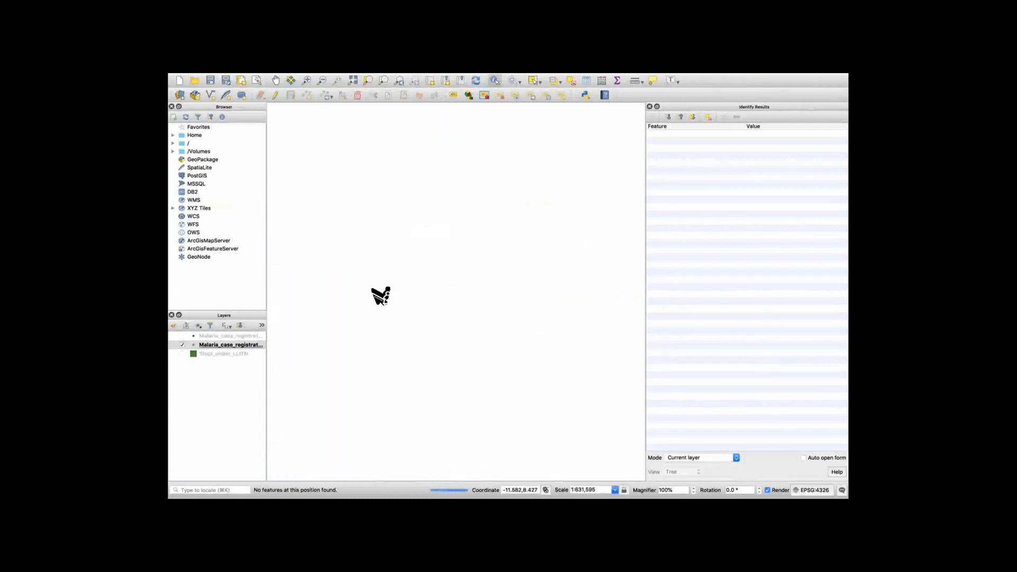
scroll(401, 269, "down", 1)
scroll(401, 269, "down", 2)
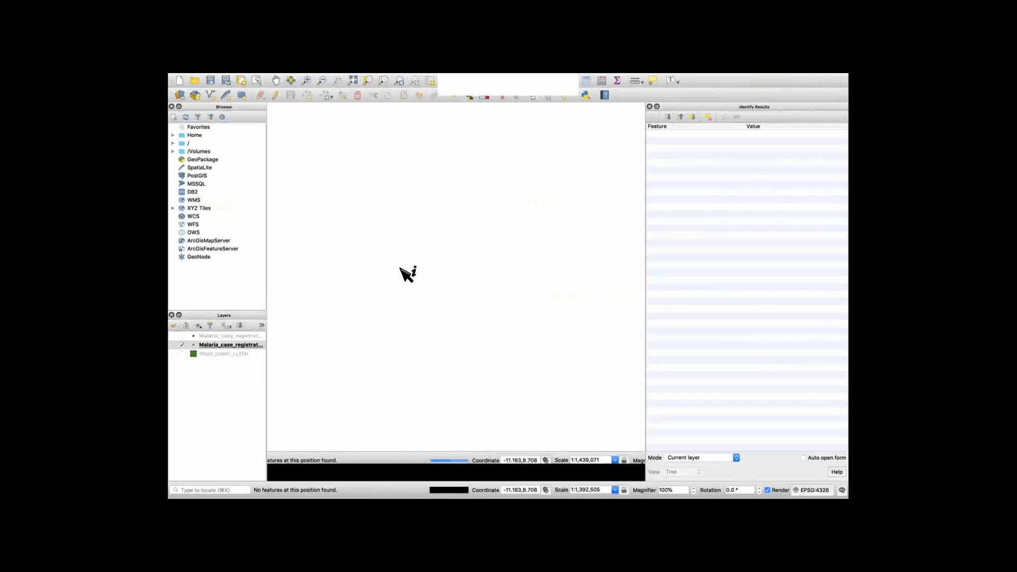
left_click(183, 344)
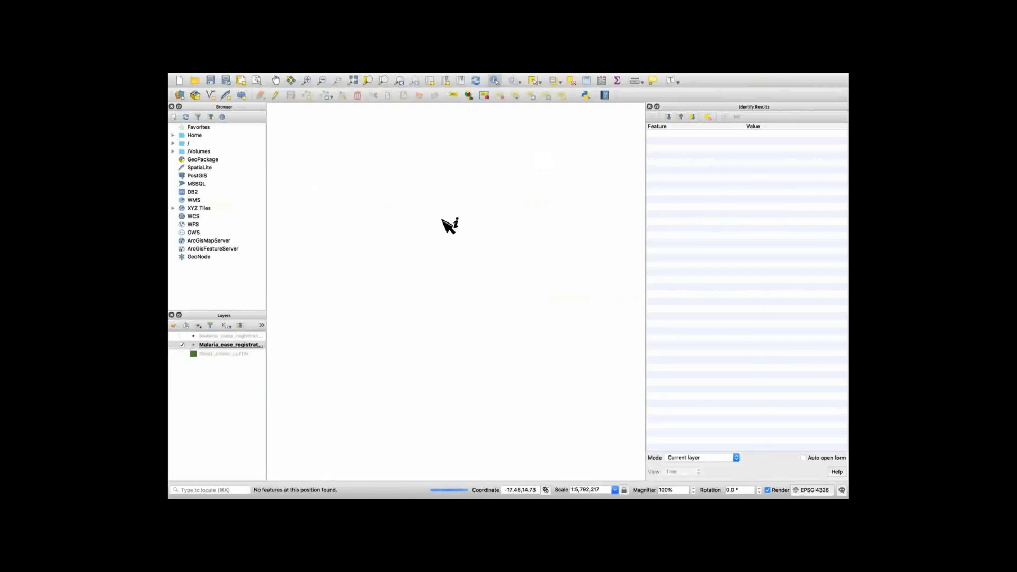
scroll(441, 217, "down", 3)
left_click(615, 489)
left_click(593, 450)
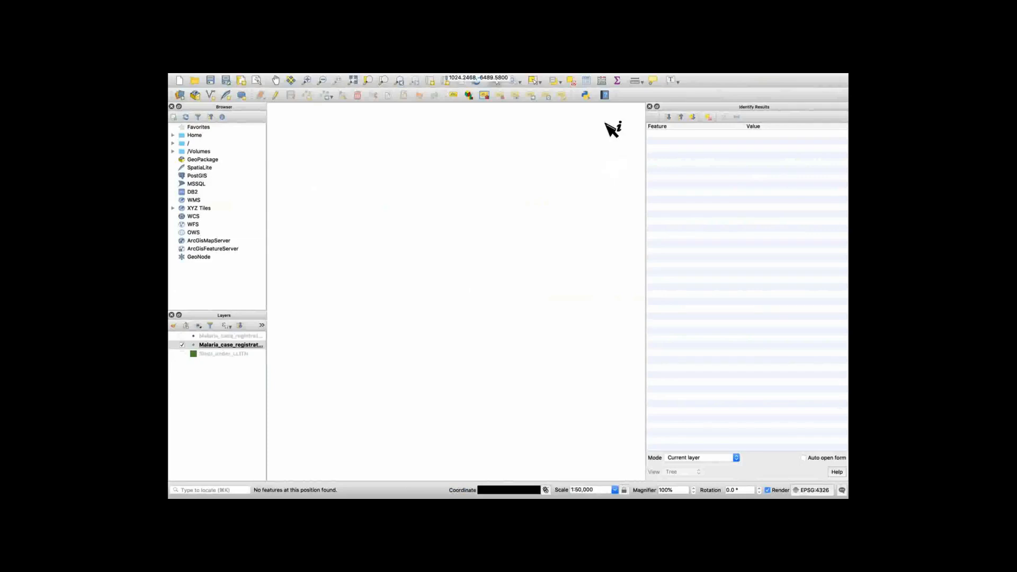
left_click(353, 80)
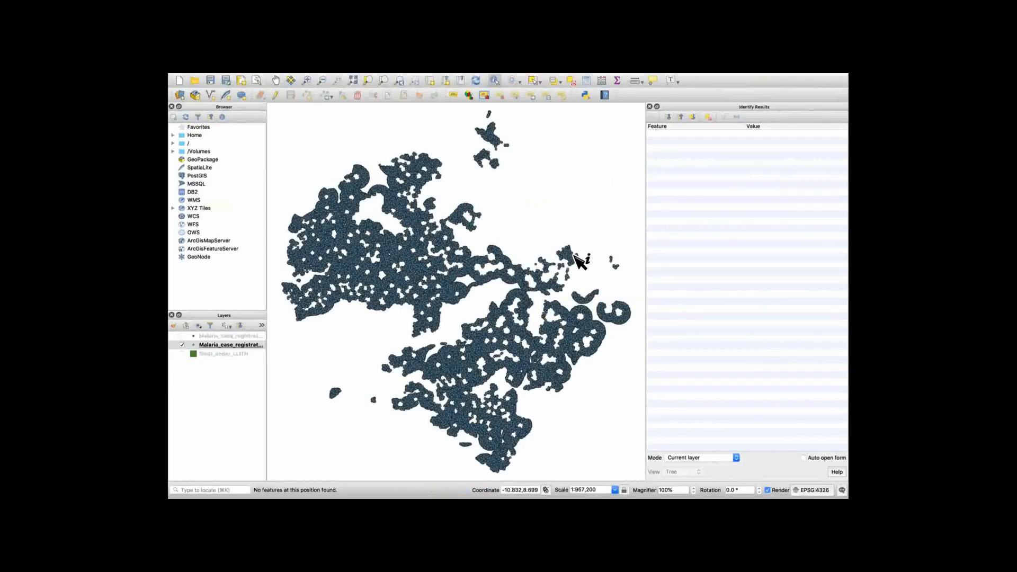
left_click(576, 255)
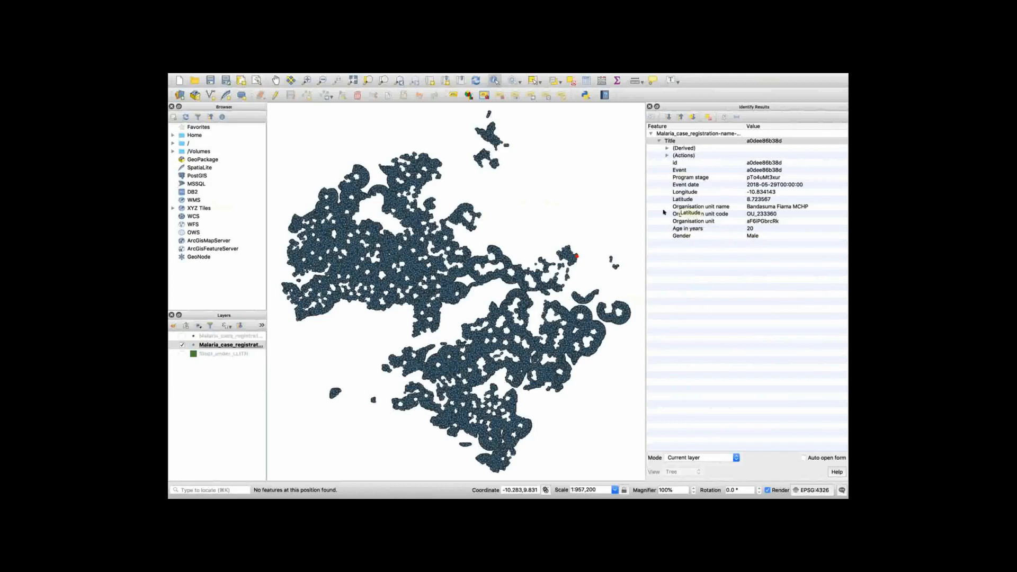
- Show the Malaria_case_registration layer exported with IDs instead and identify the attributes of event points in the same eastern area
left_click(182, 345)
left_click(182, 336)
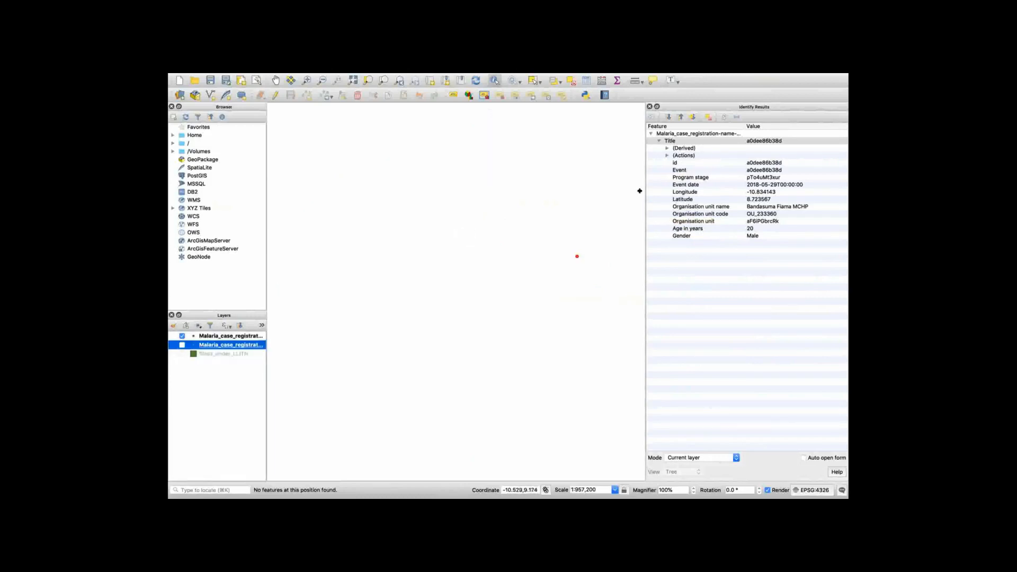
left_click(624, 203)
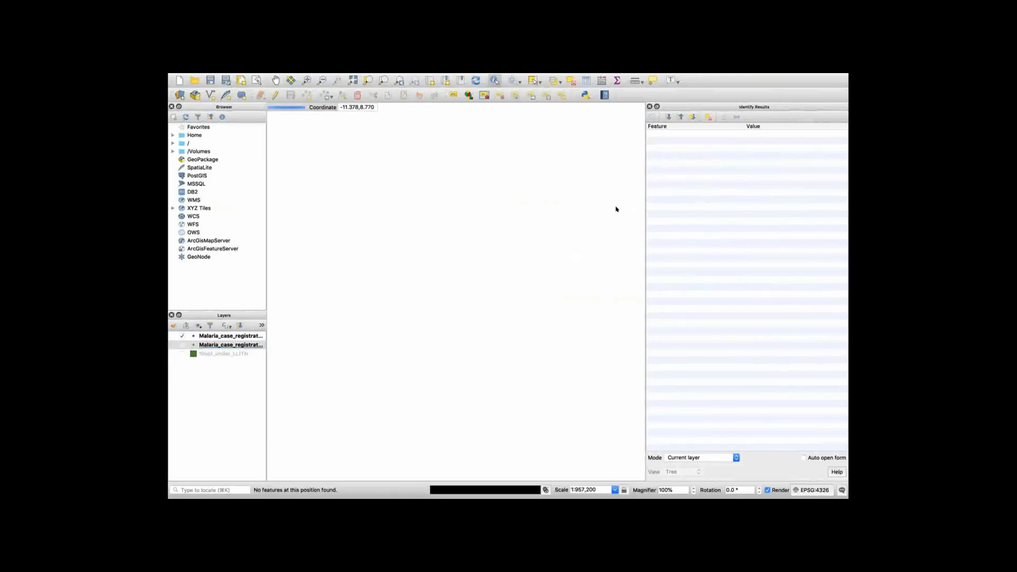
left_click(232, 336)
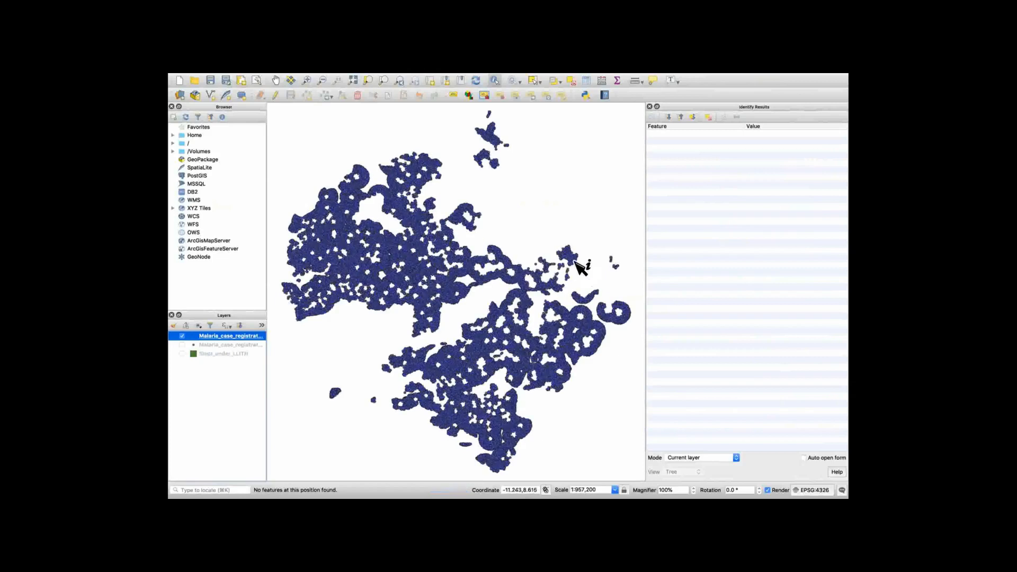
left_click(574, 259)
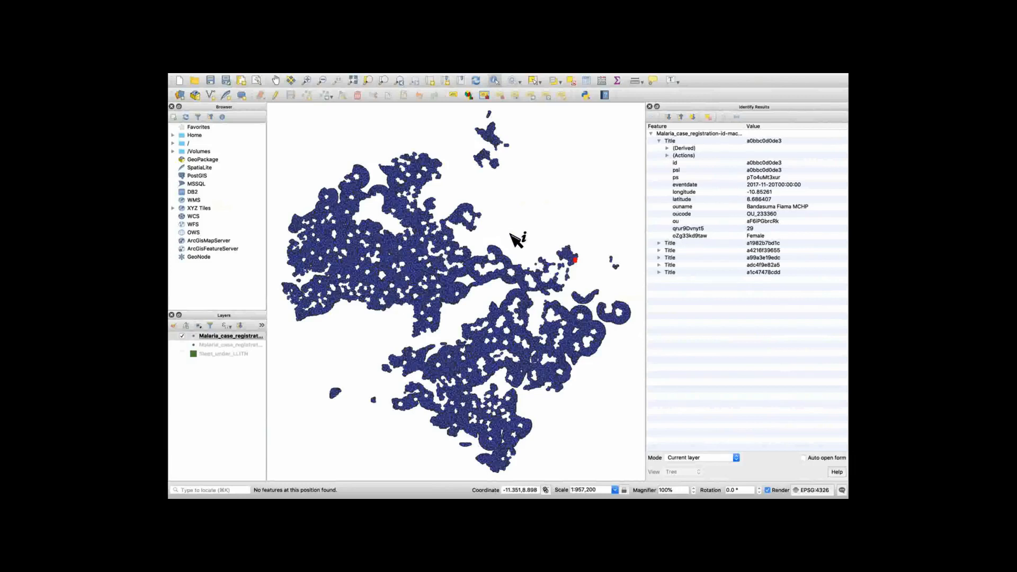
- Switch back to DHIS2 Maps and cancel the malaria layer's data download
key("super+Tab")
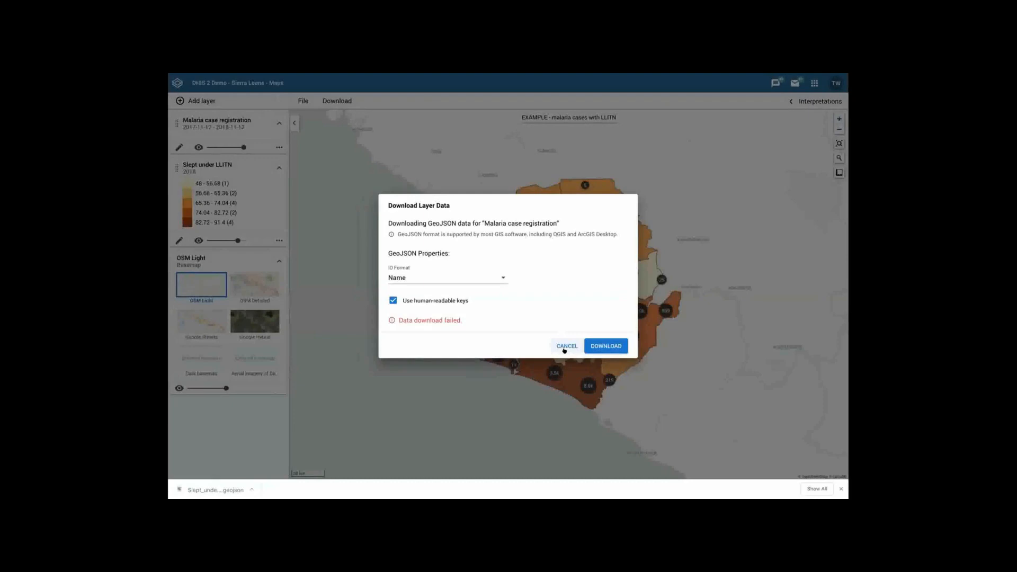
left_click(565, 347)
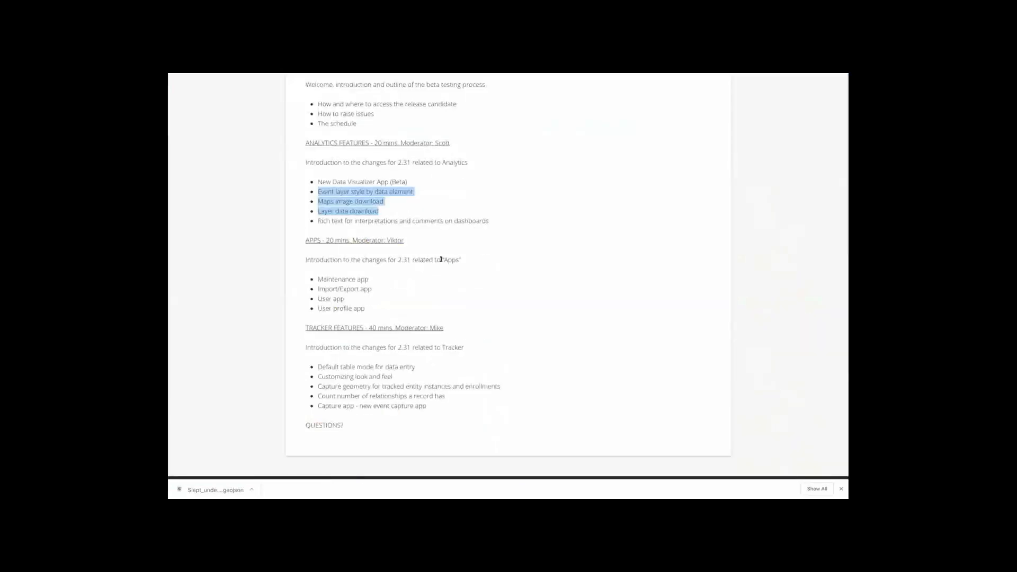
left_click(455, 214)
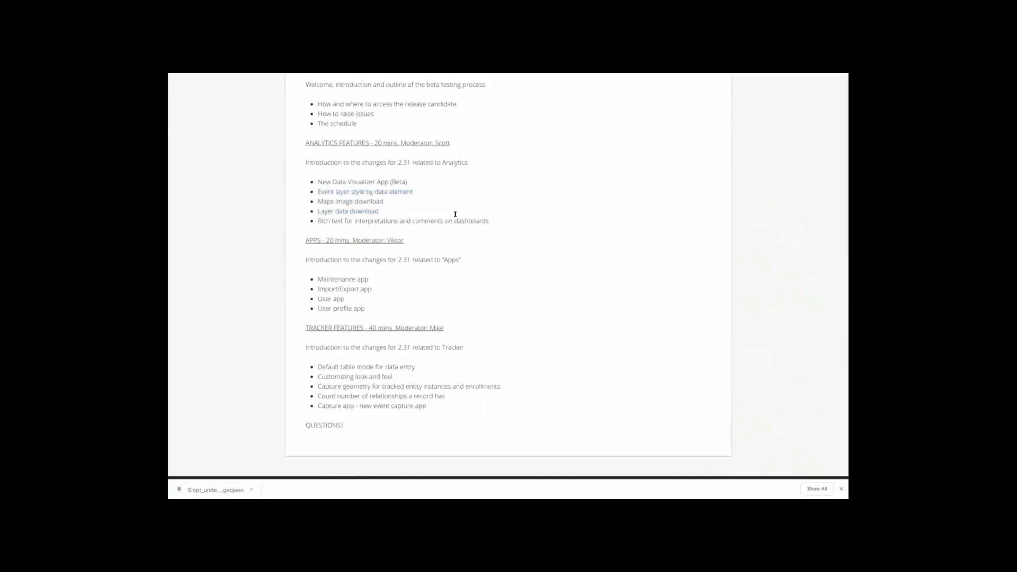
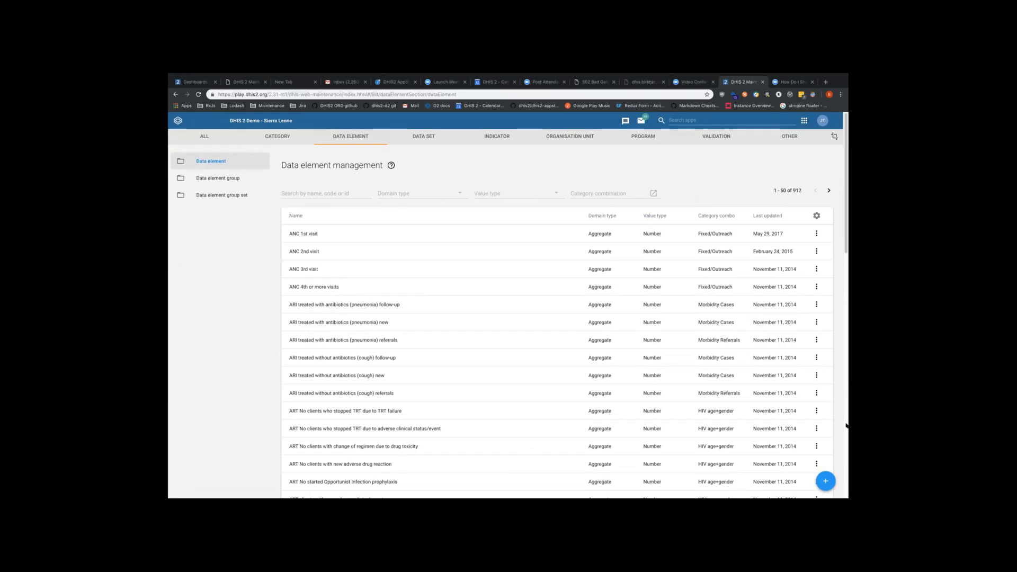
- Take the DHIS2 Maintenance browser window out of full screen and dismiss the Category combination picker
key("ctrl+f")
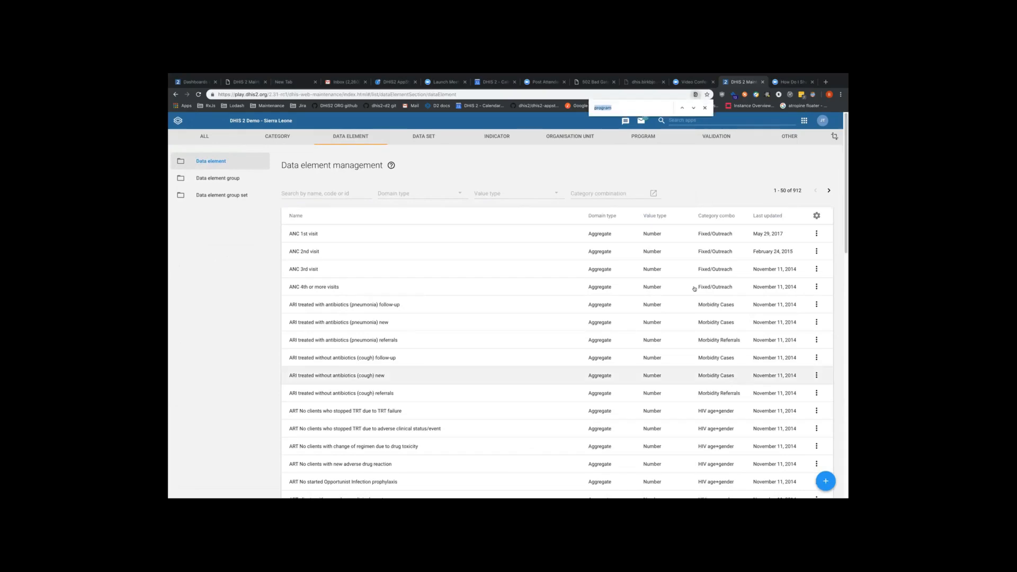
left_click(652, 176)
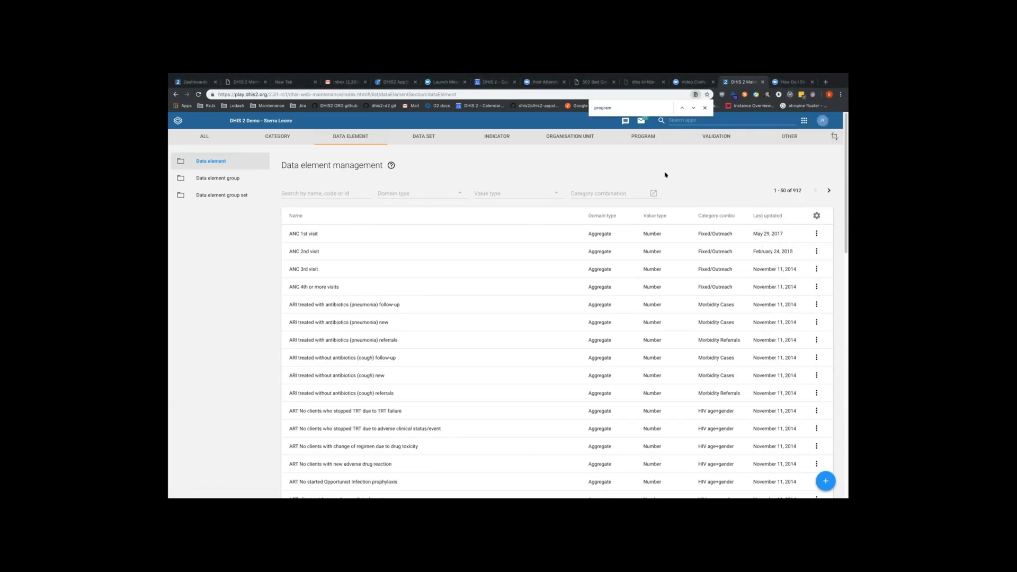
left_click(649, 142)
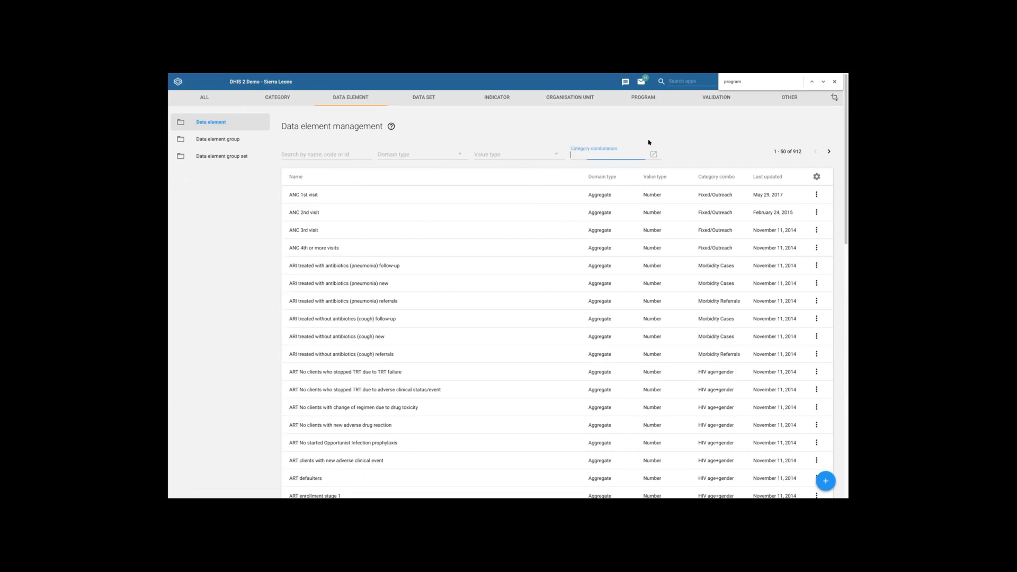
key("ctrl+super+f")
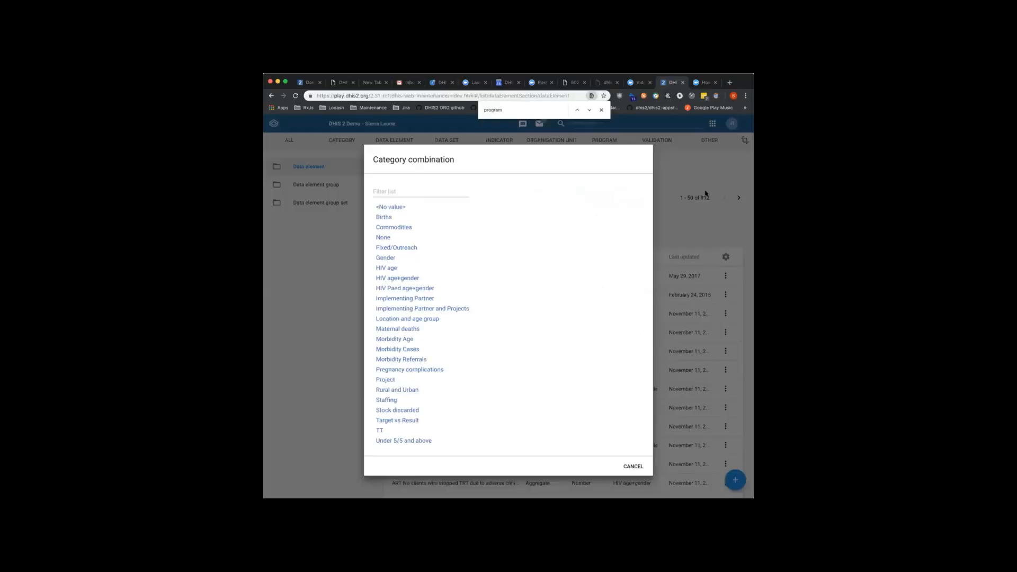
left_click(681, 262)
- Add the Code, Id and URL columns to the data element list and save the column selection
scroll(673, 247, "down", 2)
scroll(671, 246, "up", 1)
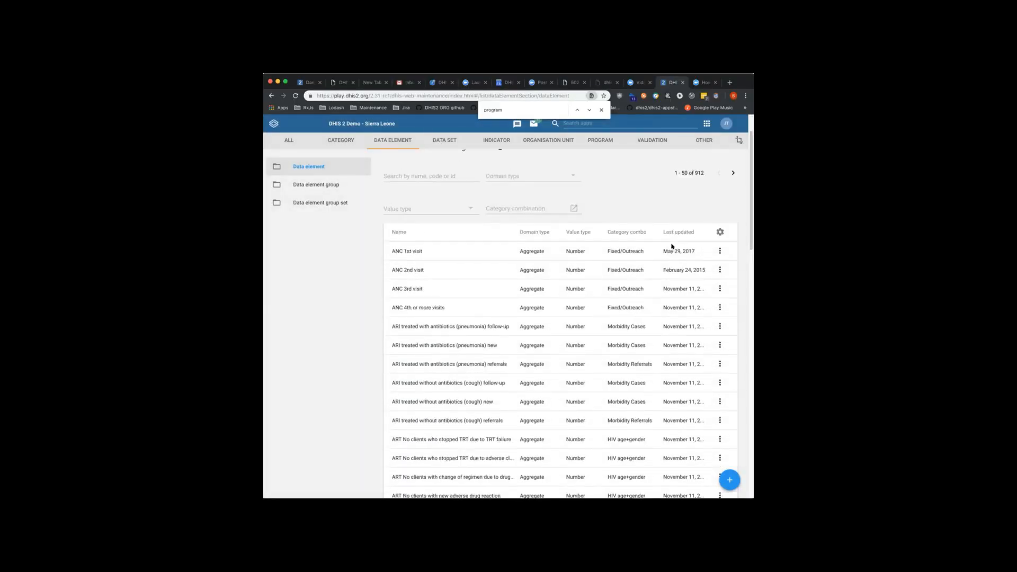
scroll(672, 247, "up", 1)
scroll(689, 226, "down", 1)
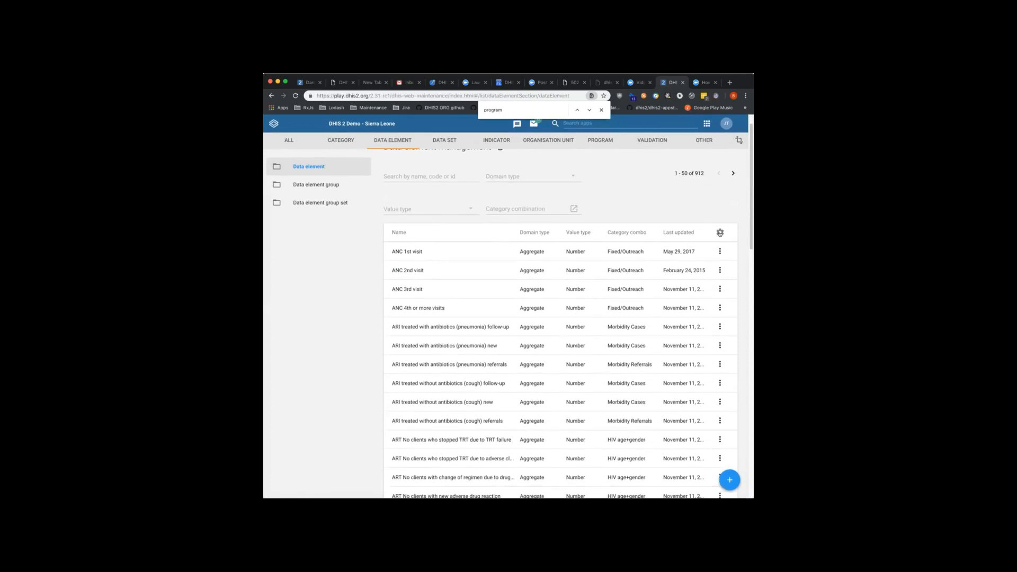
left_click(720, 233)
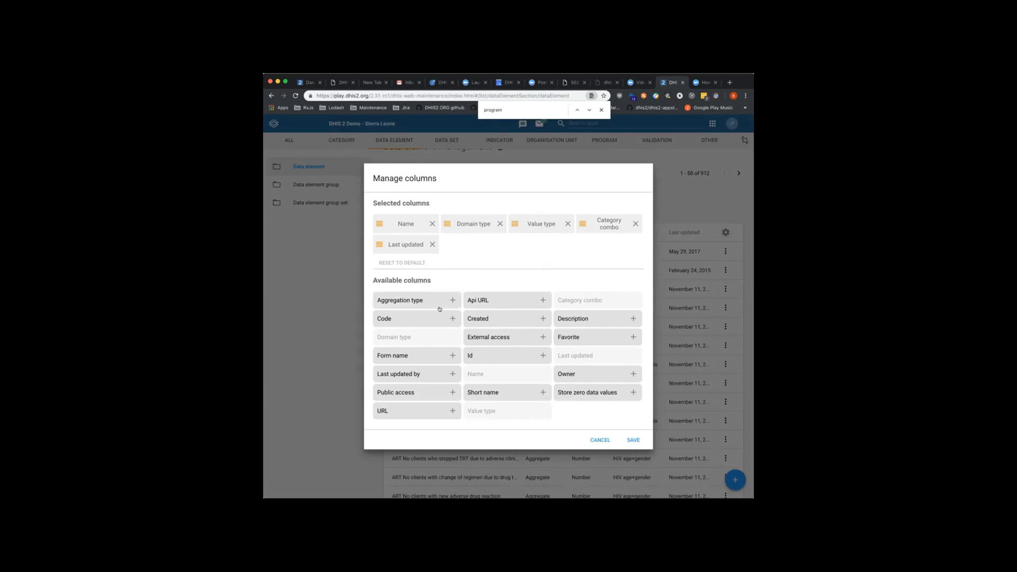
left_click(403, 319)
left_click(470, 355)
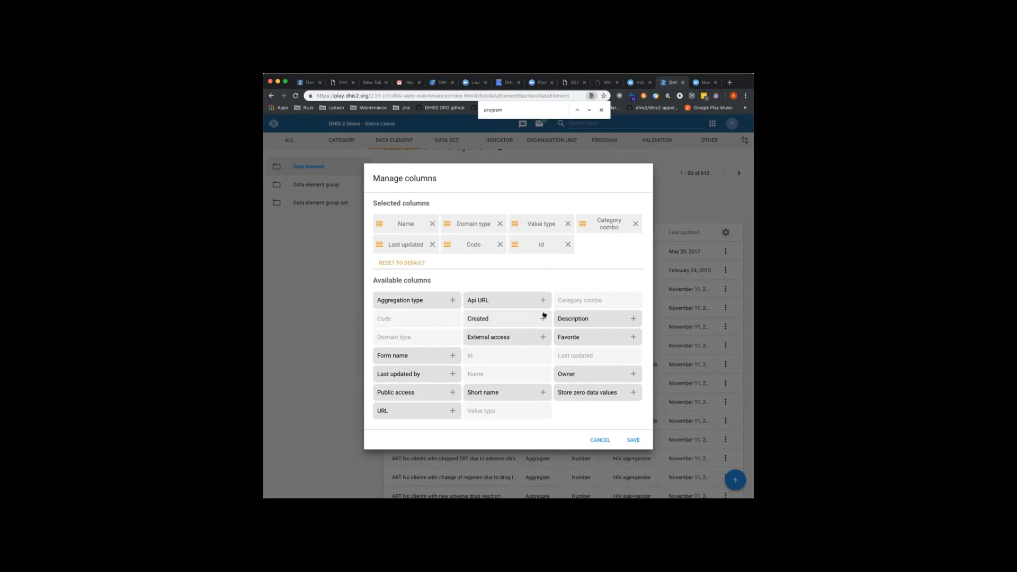
double_click(452, 411)
left_click(632, 439)
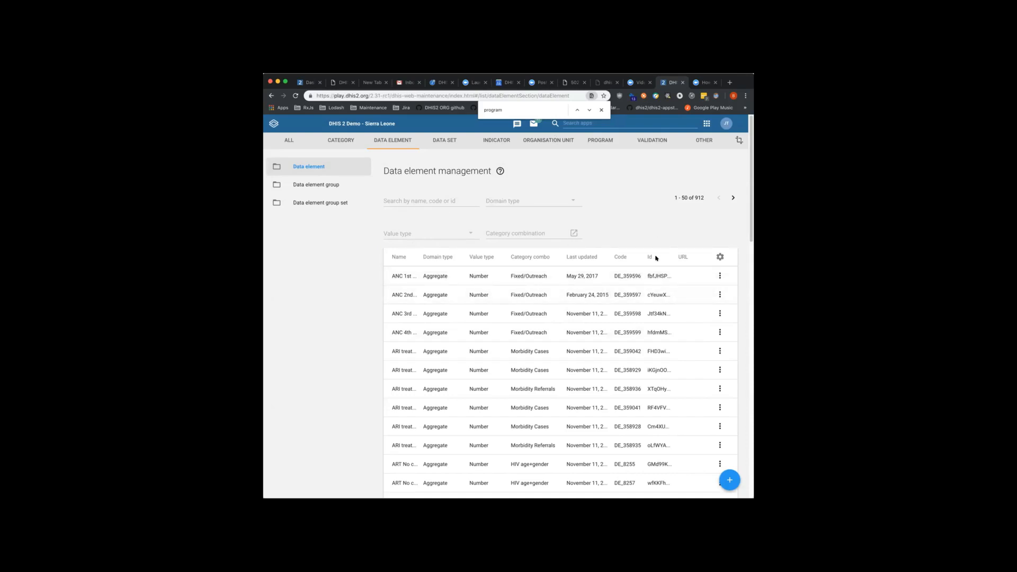
- Look through the data element list with its extra columns, reset the columns to default and save
scroll(656, 258, "down", 5)
scroll(656, 259, "up", 5)
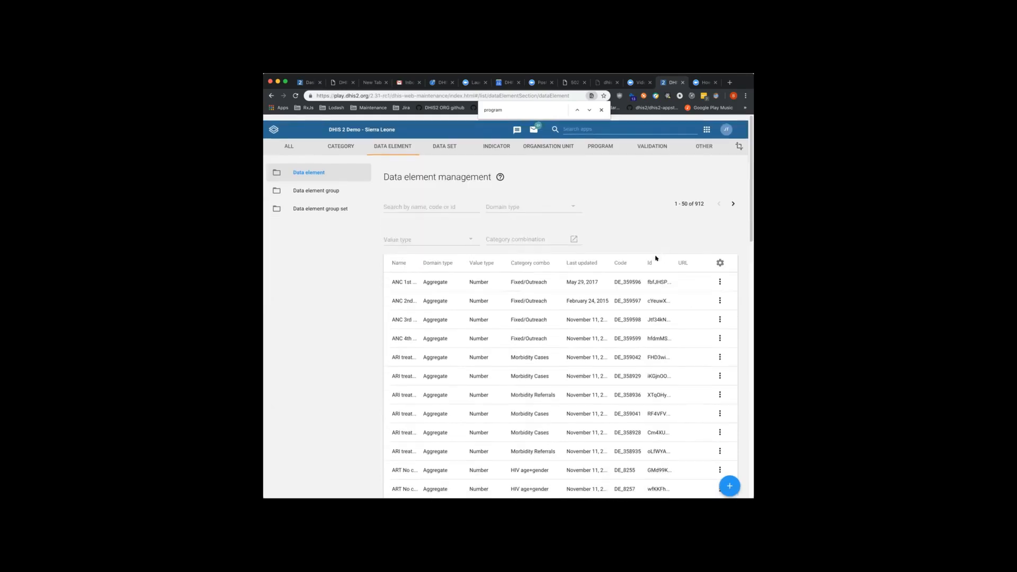
scroll(653, 203, "down", 5)
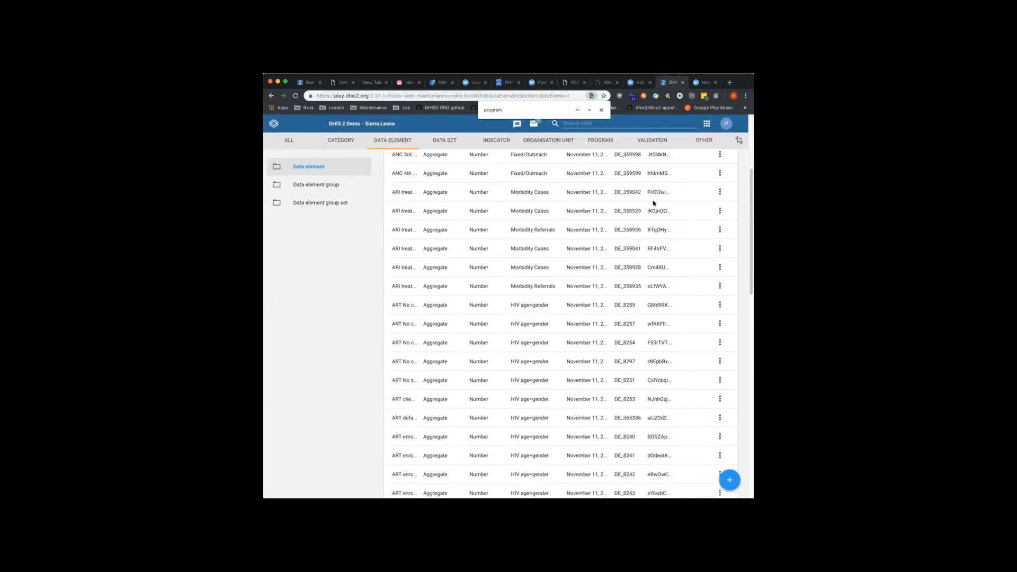
scroll(654, 203, "up", 5)
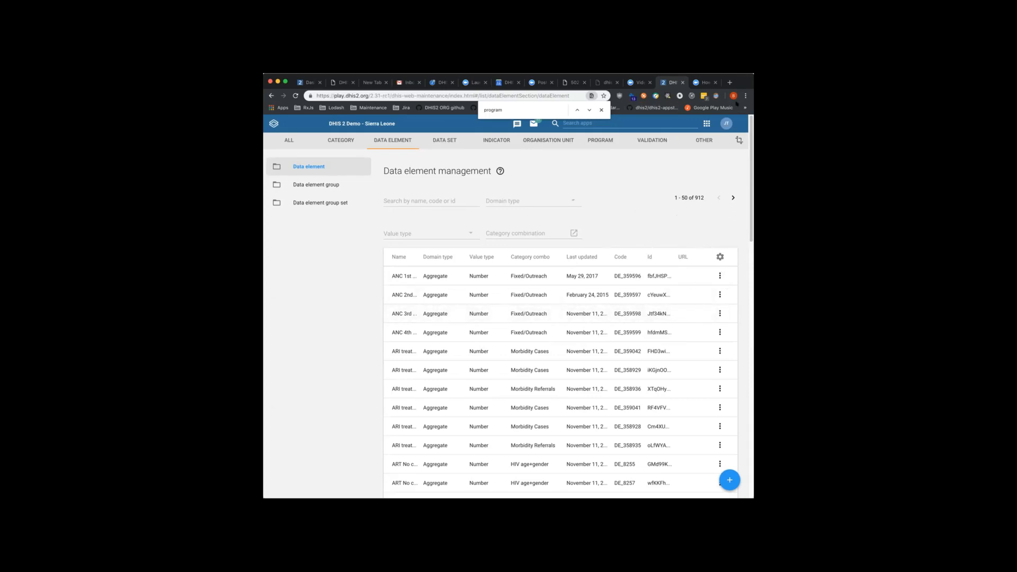
left_click(720, 256)
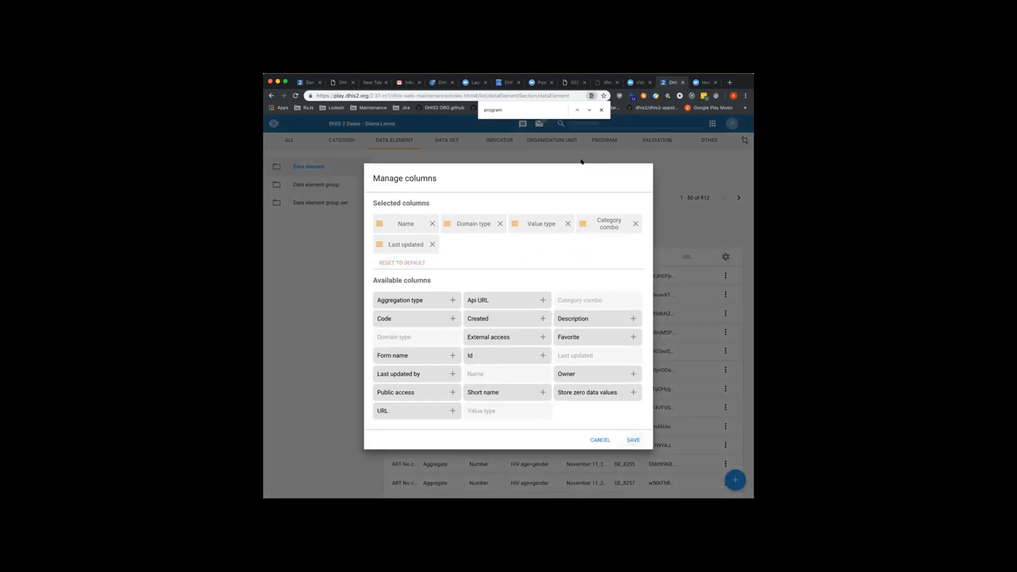
left_click(633, 441)
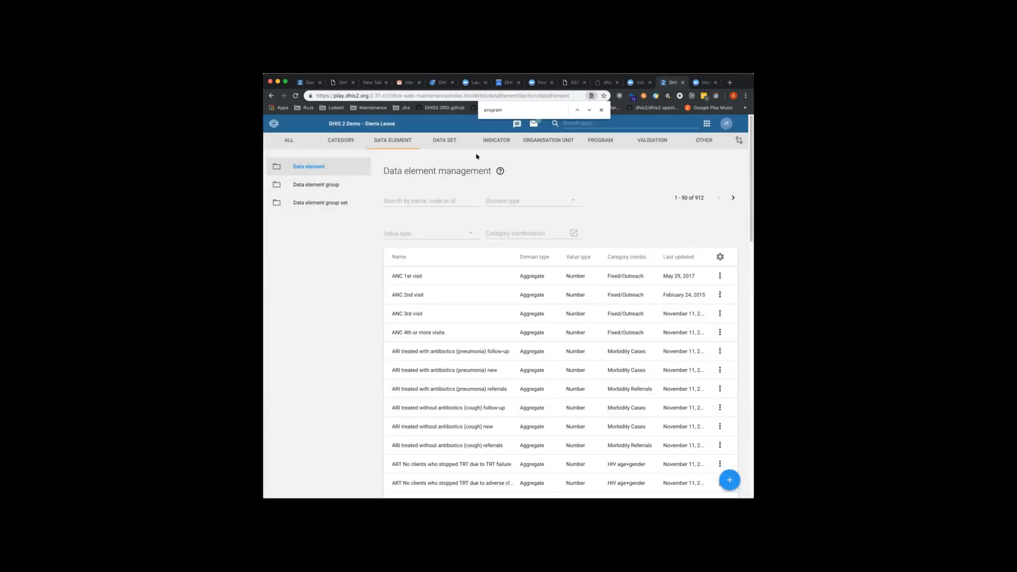
- Open the data set list, view the columns available for it and close the column settings without changes
left_click(442, 144)
left_click(439, 169)
left_click(718, 223)
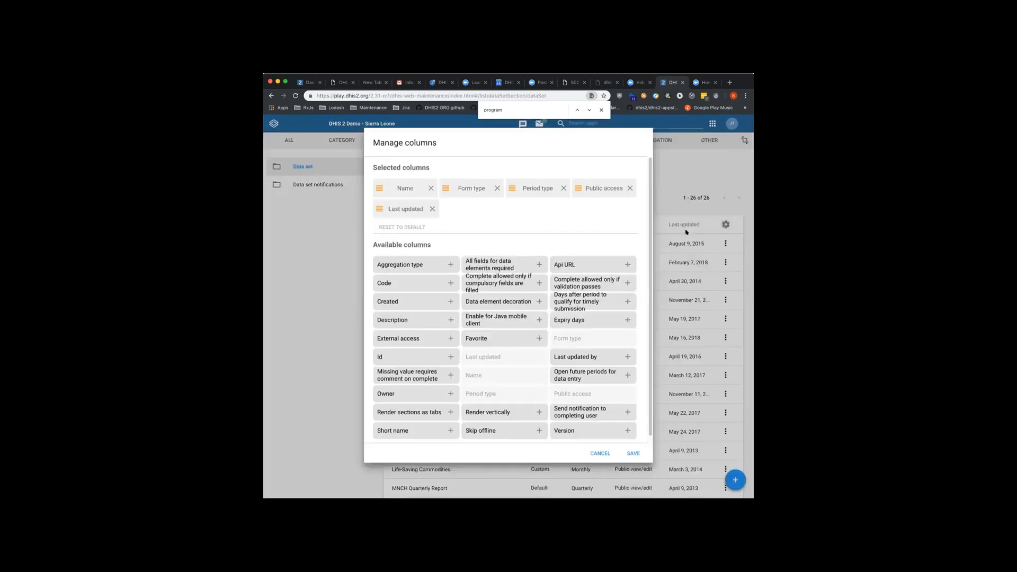
left_click(663, 184)
- Open the validation rule list, add the Code, External access, Created and Favorite columns and save them
left_click(650, 140)
left_click(440, 173)
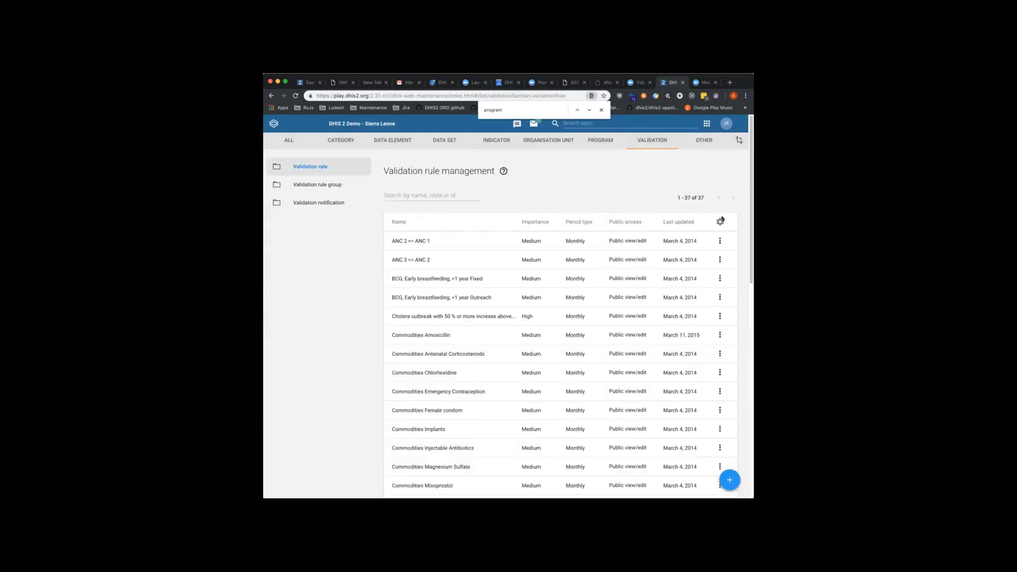
left_click(720, 221)
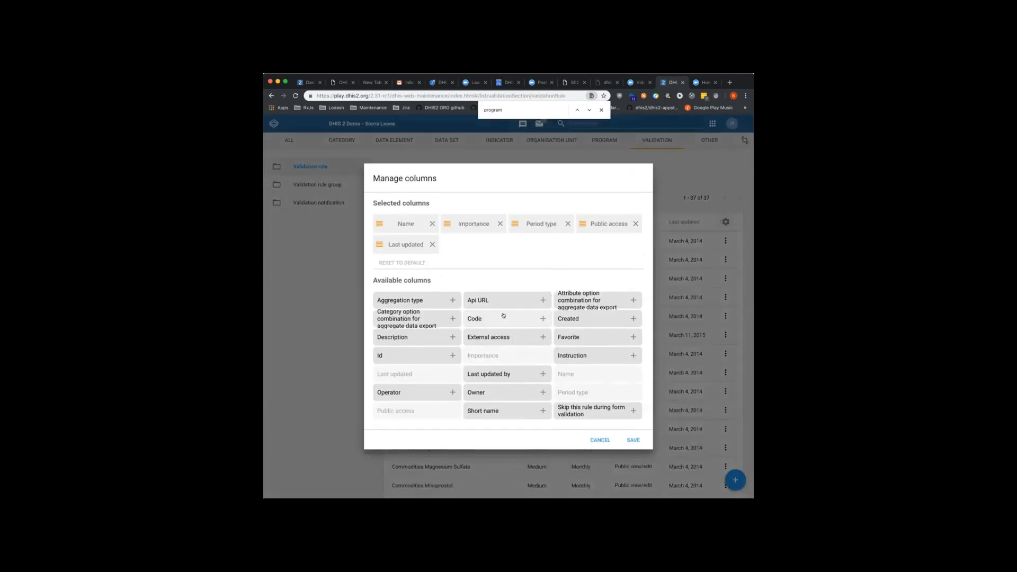
left_click(529, 318)
left_click(530, 337)
left_click(567, 321)
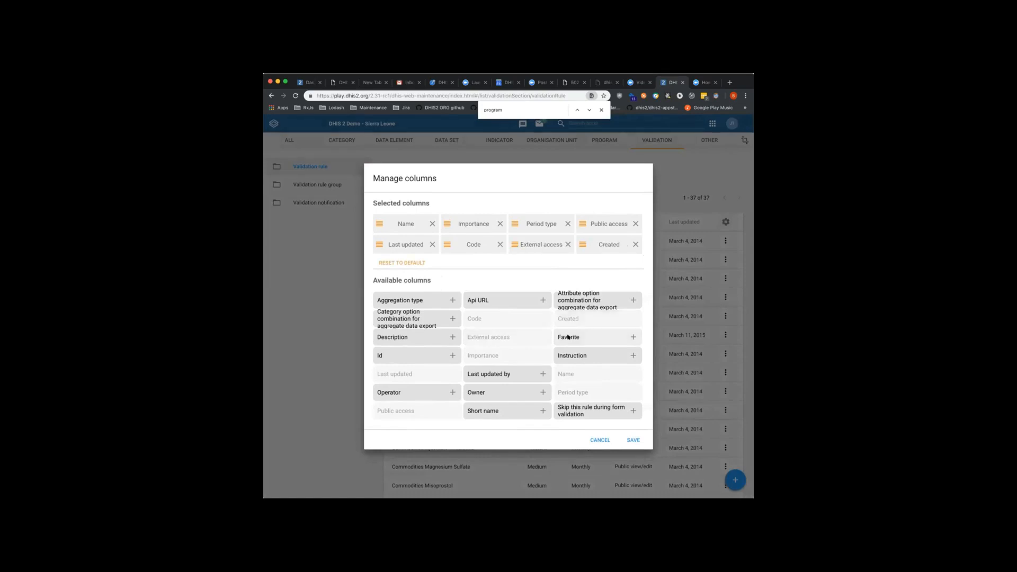
left_click(565, 337)
left_click(632, 440)
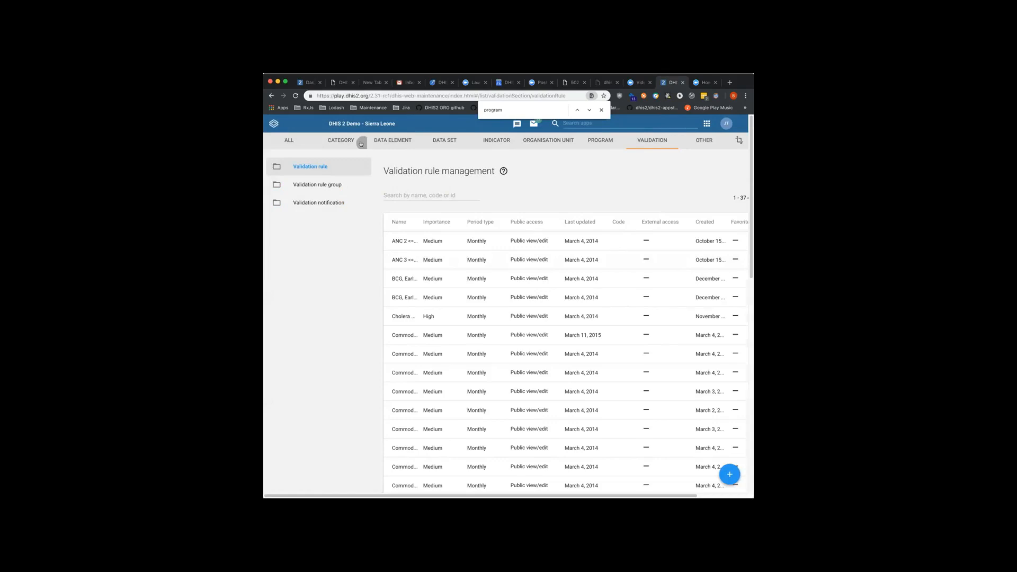
- Return to the data element list, search it for "anc" and clear the search text
left_click(393, 140)
left_click(418, 164)
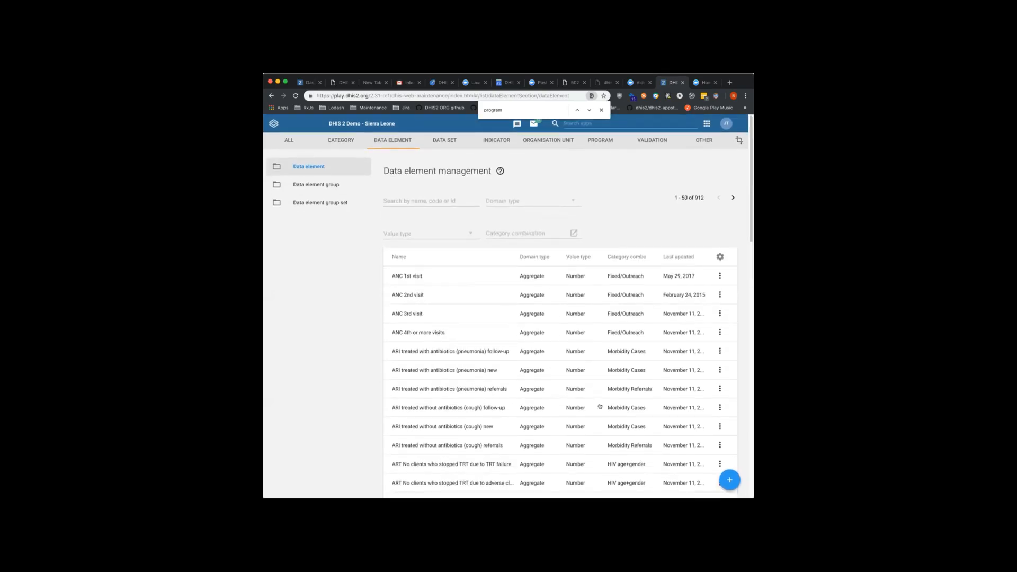
scroll(627, 235, "down", 3)
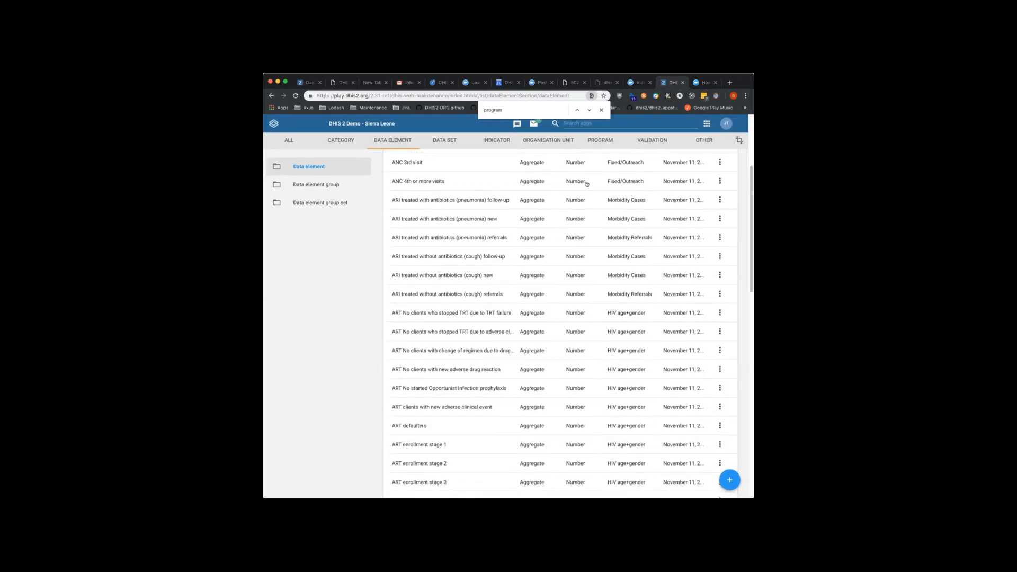
scroll(590, 202, "up", 3)
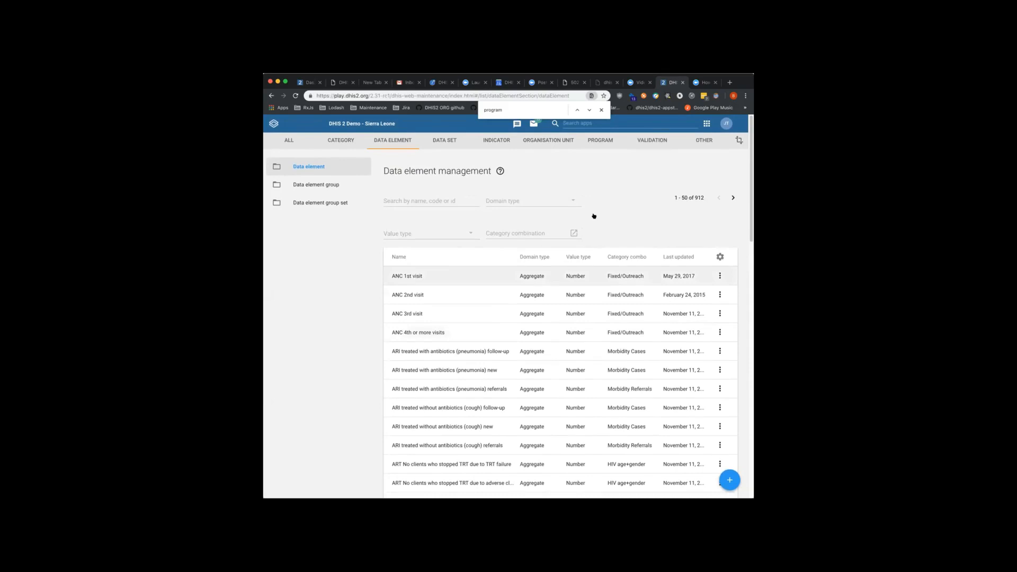
left_click(429, 192)
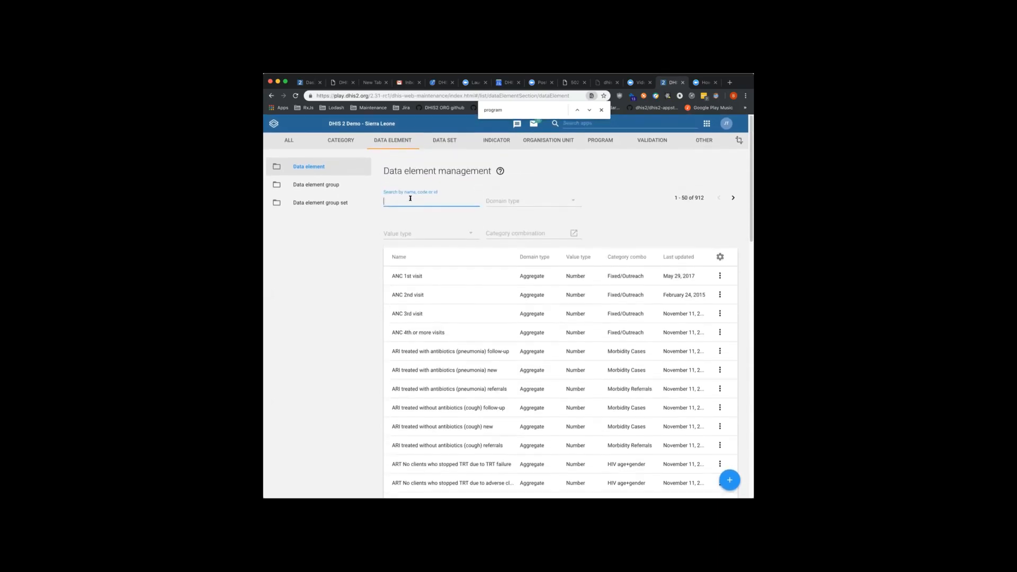
type("anc")
key("BackSpace")
key("BackSpace")
key("BackSpace")
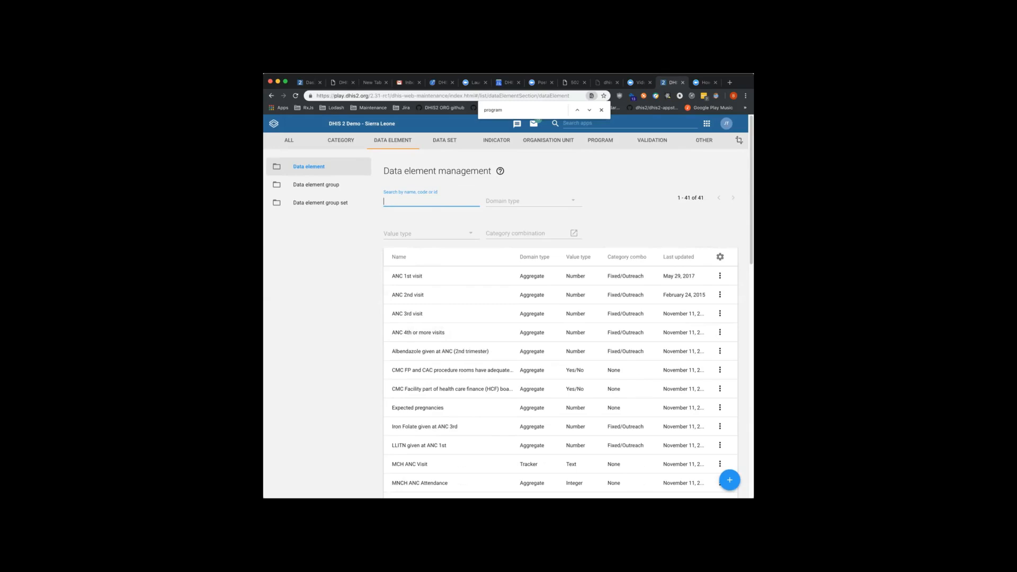
- Search the data elements for "visit" and show the details of ANC 1st visit
type("visit")
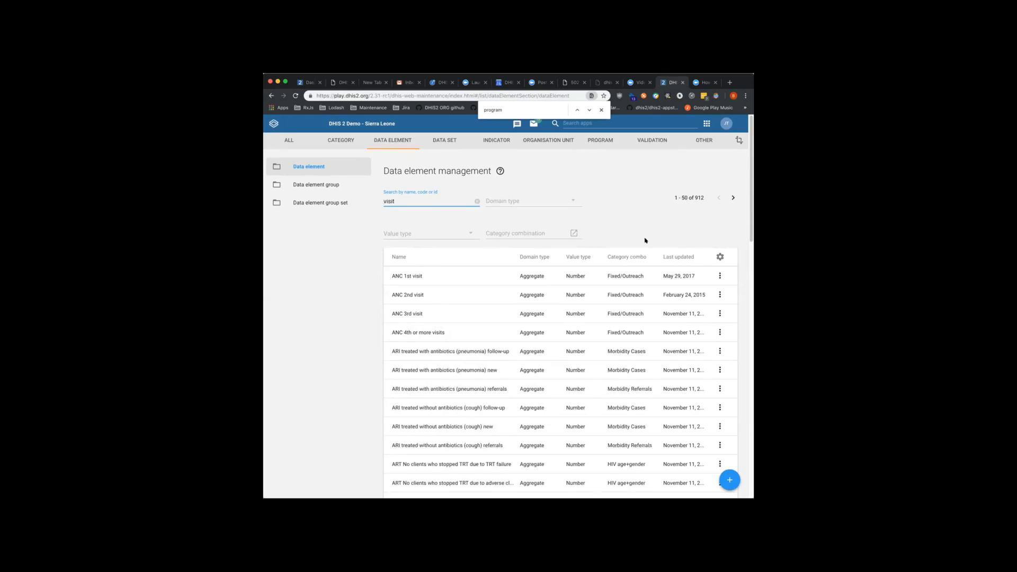
left_click(719, 276)
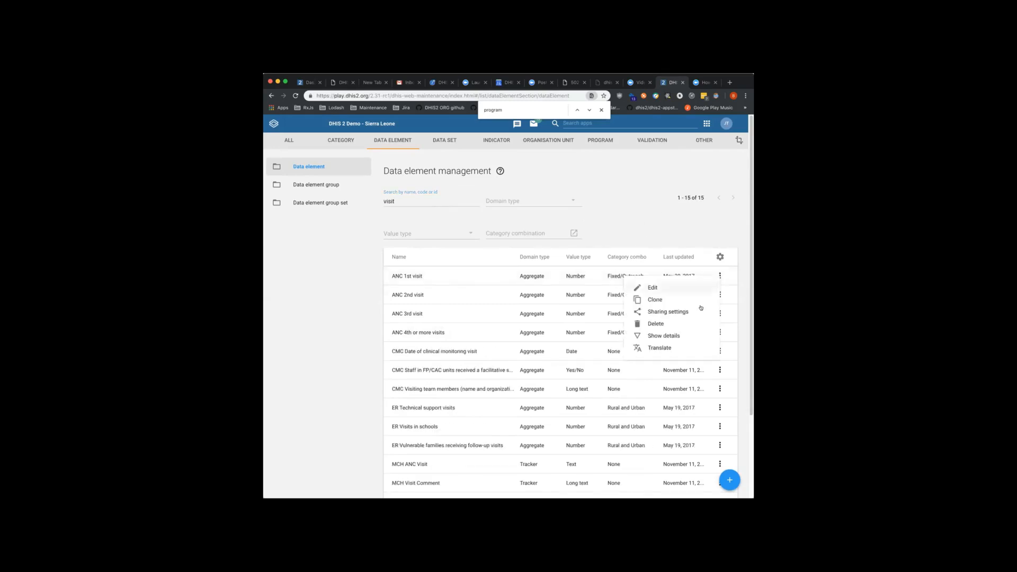
left_click(684, 332)
double_click(672, 278)
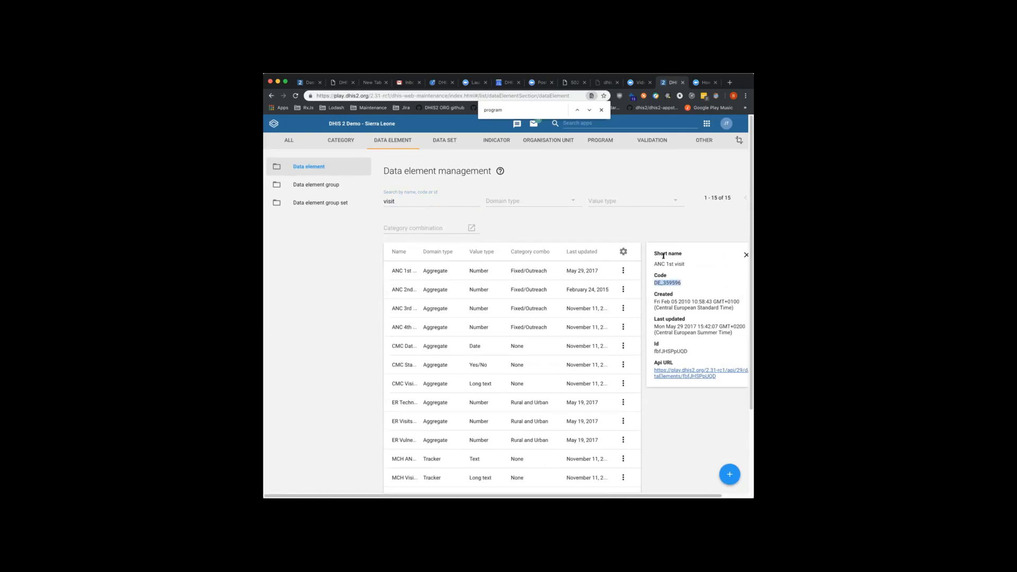
- Copy the Id fbfJHSPpUQD from the ANC 1st visit details, search the data elements by it and clear the search
double_click(663, 352)
key("cmd+c")
double_click(436, 198)
key("BackSpace")
key("cmd+v")
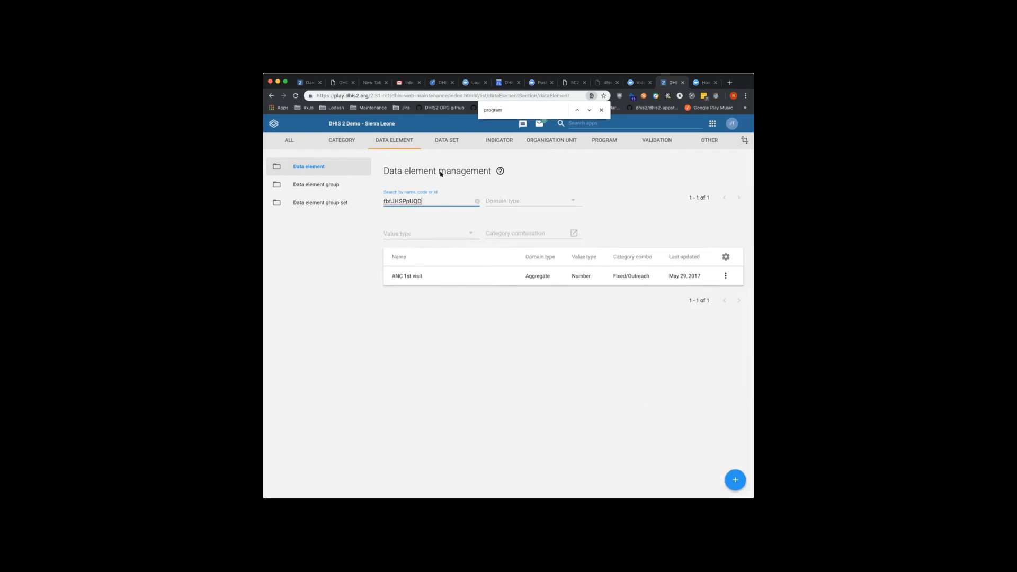
left_click(478, 201)
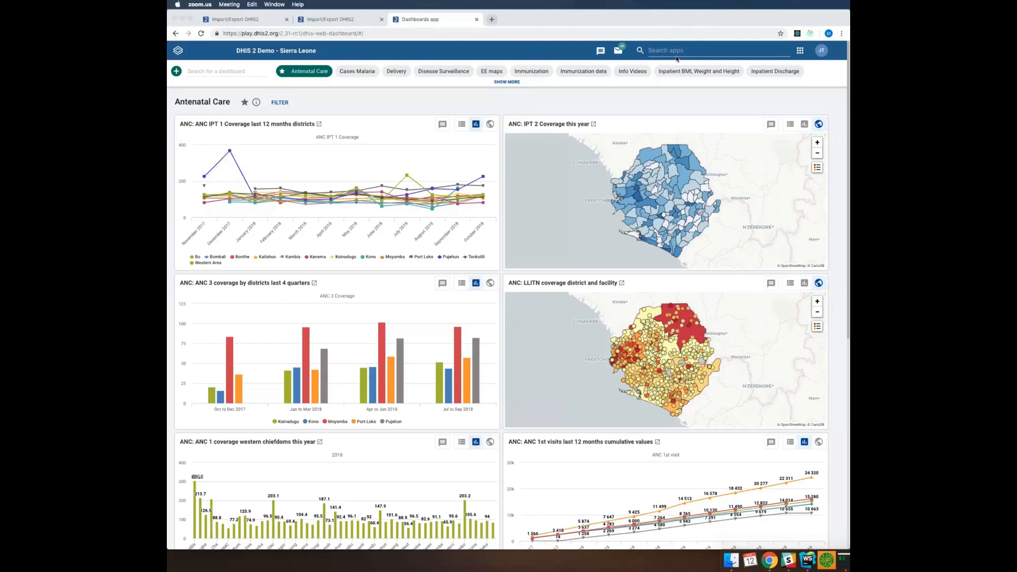
- Switch to the Import/Export app and view the Data Export, Event Export and Metadata Dependency Export pages
key("XF86AudioRaiseVolume")
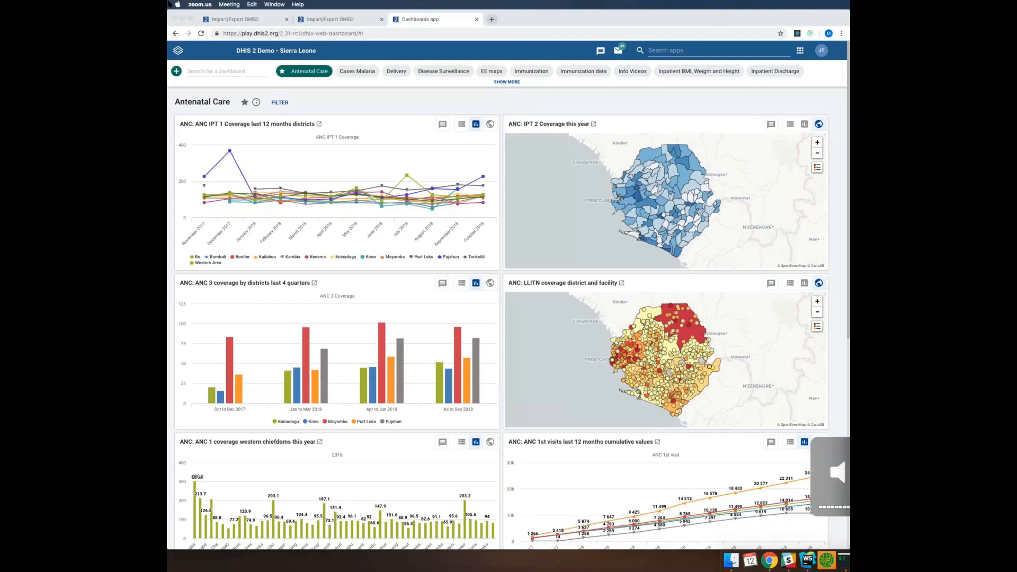
left_click(231, 18)
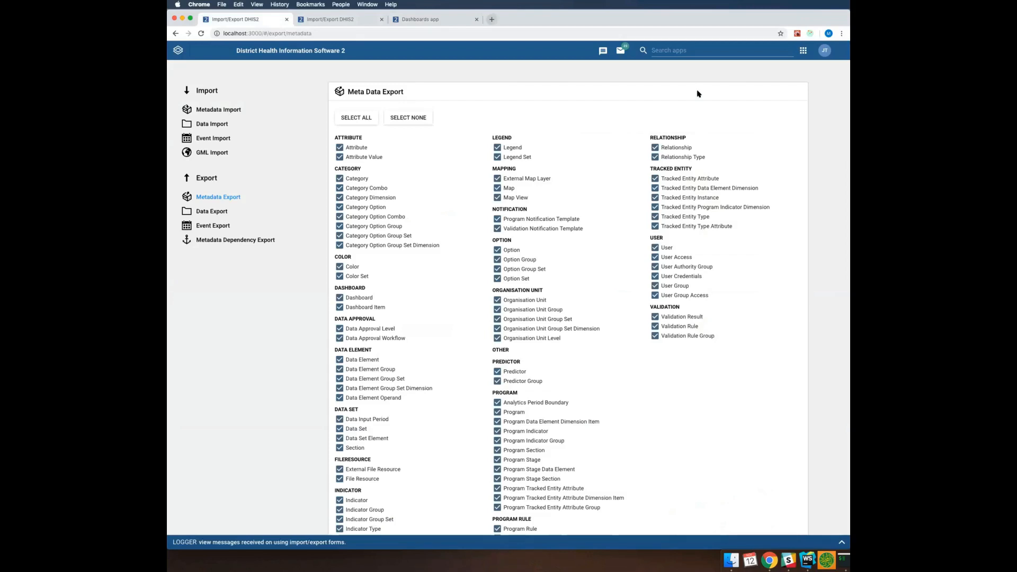
left_click(212, 212)
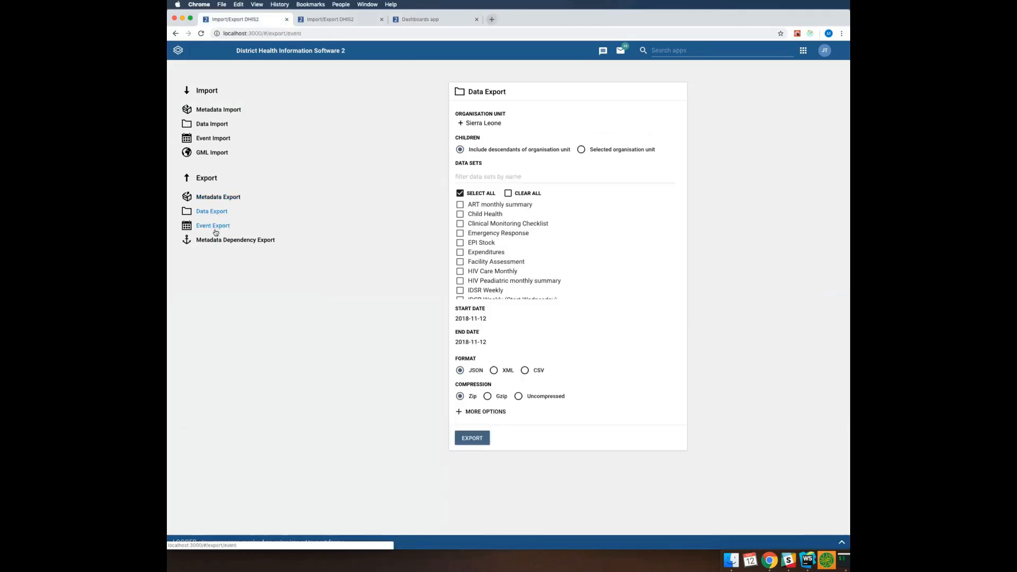
left_click(215, 227)
left_click(213, 240)
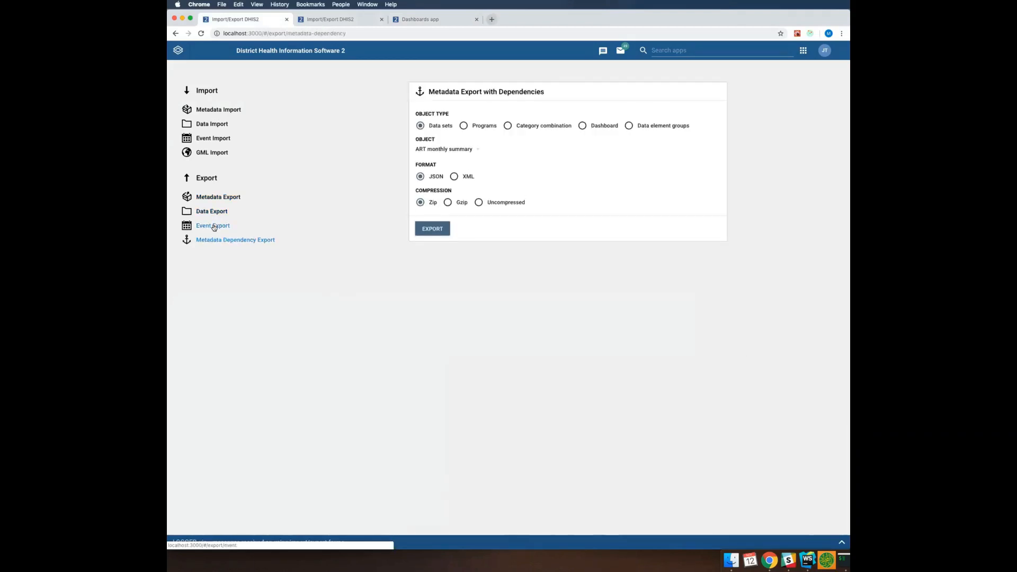
- Return to Metadata Export, deselect and reselect all object types, and review the format, compression and sharing options
left_click(214, 223)
left_click(214, 212)
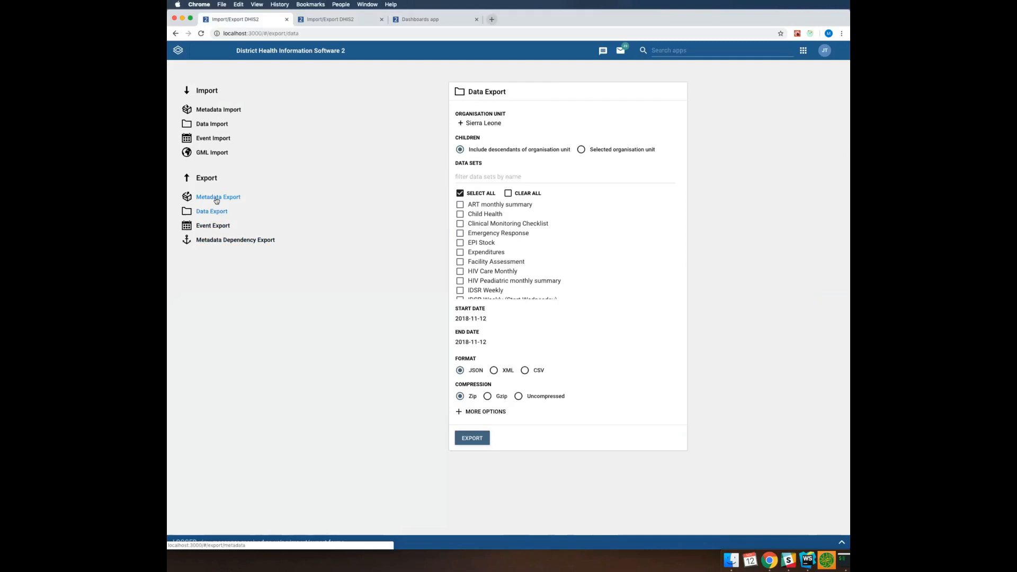
left_click(216, 198)
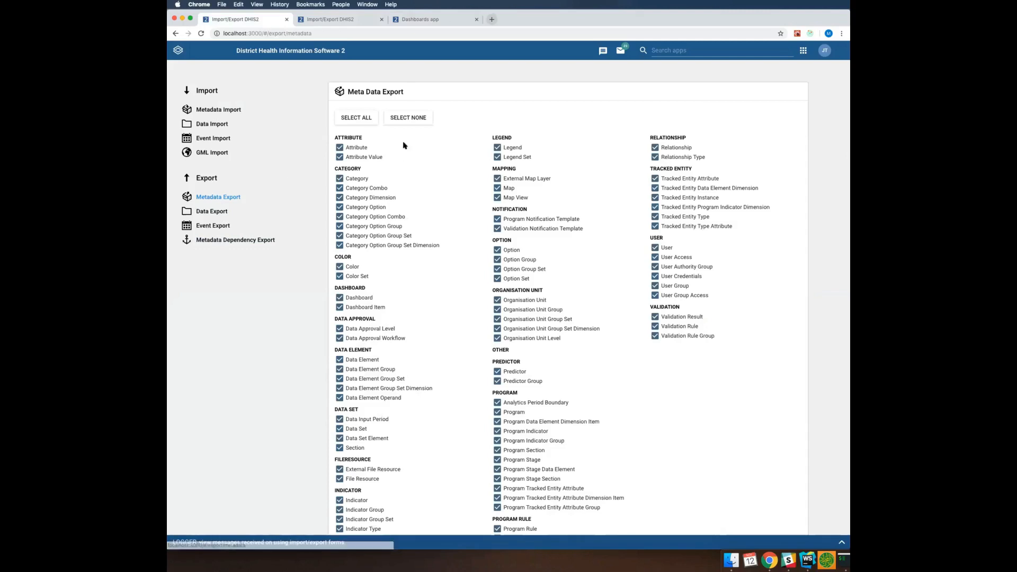
left_click(414, 117)
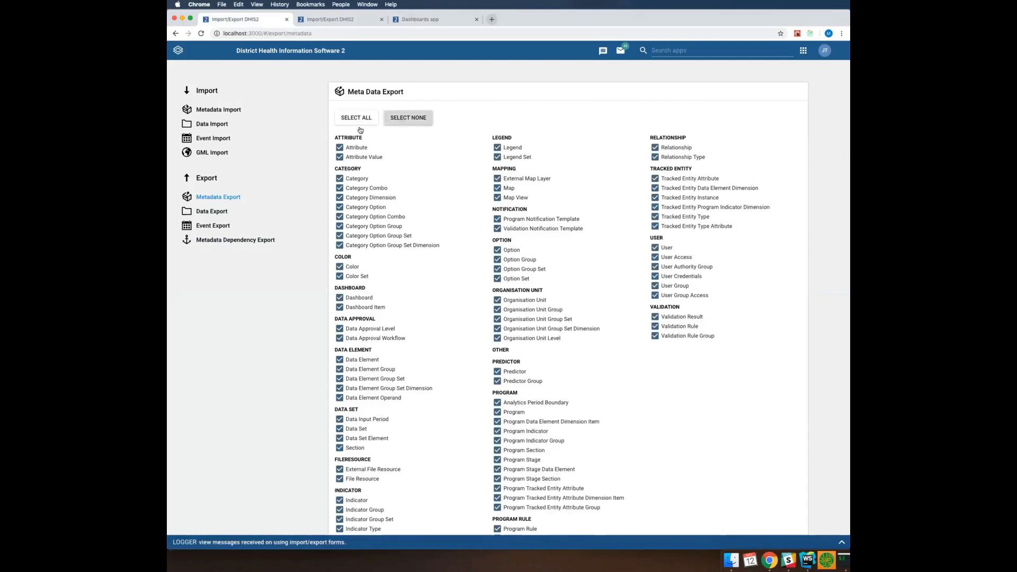
scroll(382, 158, "down", 1)
scroll(374, 128, "up", 5)
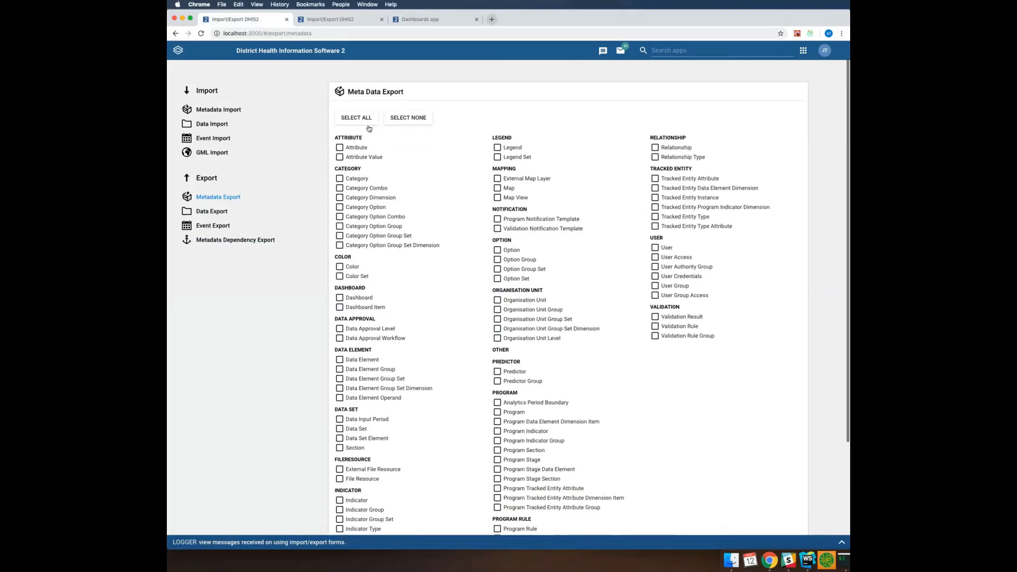
scroll(416, 440, "down", 4)
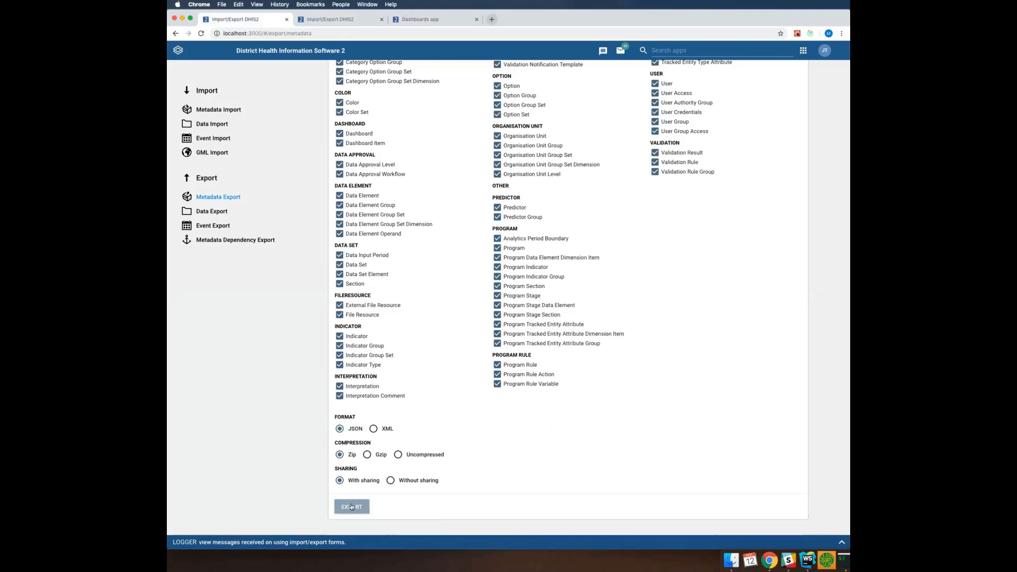
- Show the Data Export page, expand Sierra Leone, select Bombali, expand and collapse its subunits, and review the export options
left_click(221, 210)
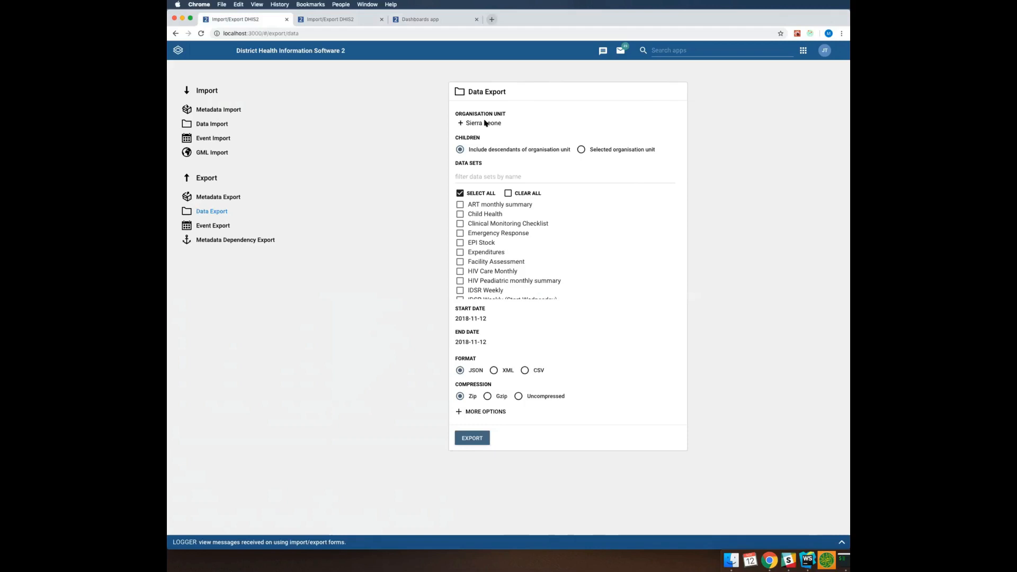
left_click(461, 123)
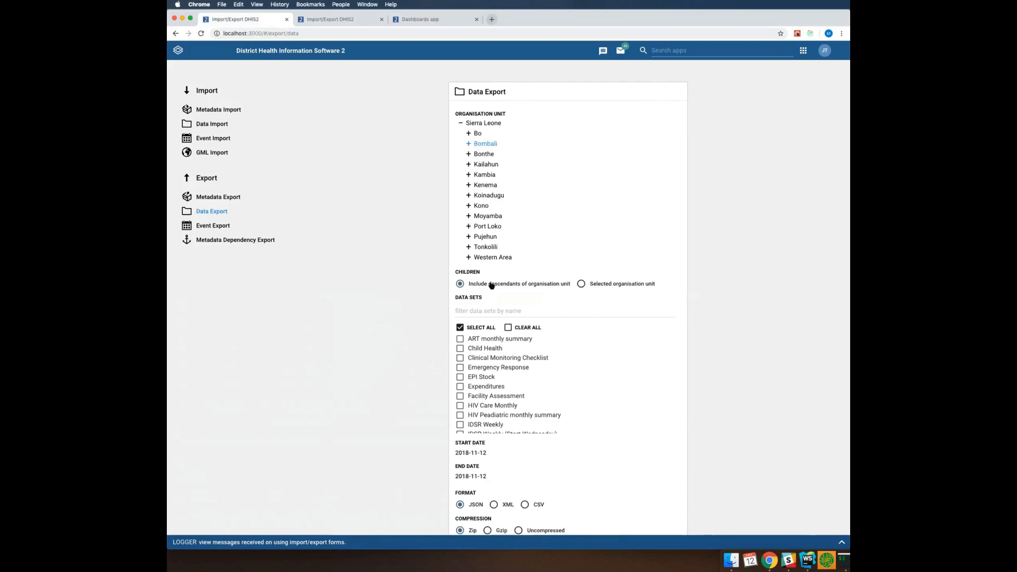
left_click(469, 144)
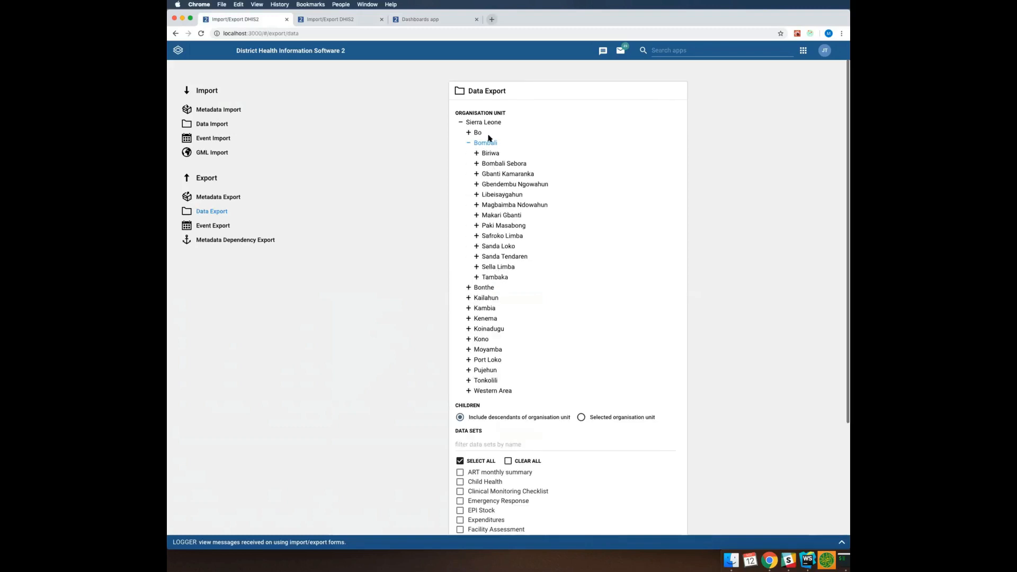
left_click(469, 143)
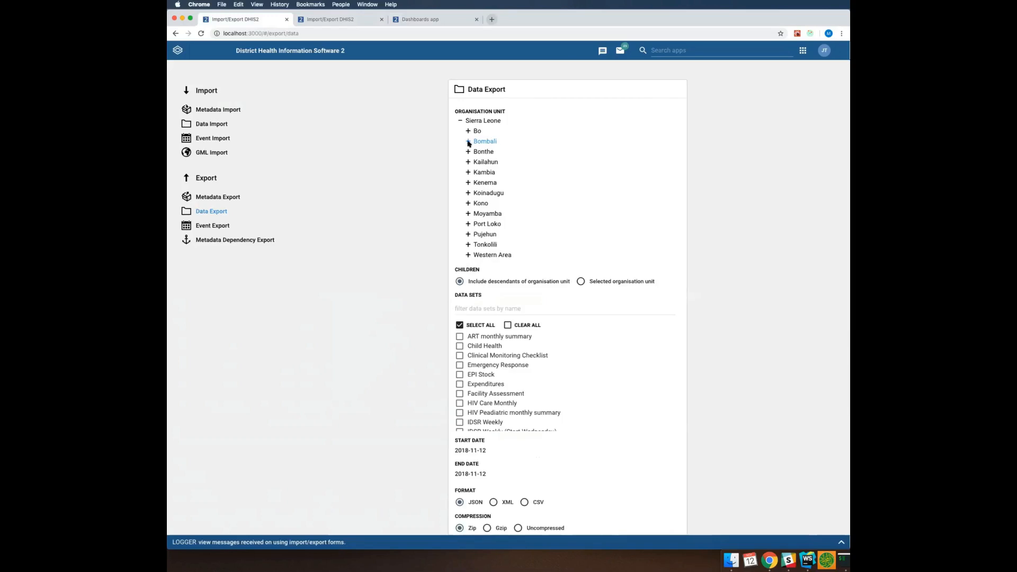
scroll(530, 493, "down", 2)
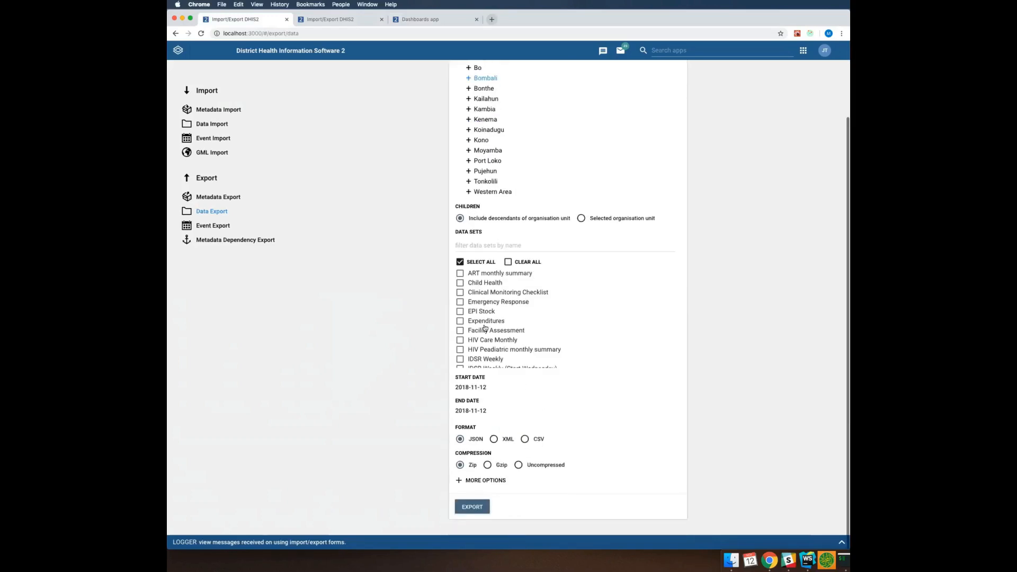
- Show and hide the additional options of Event Export, and view the Metadata Dependency Export page
left_click(223, 228)
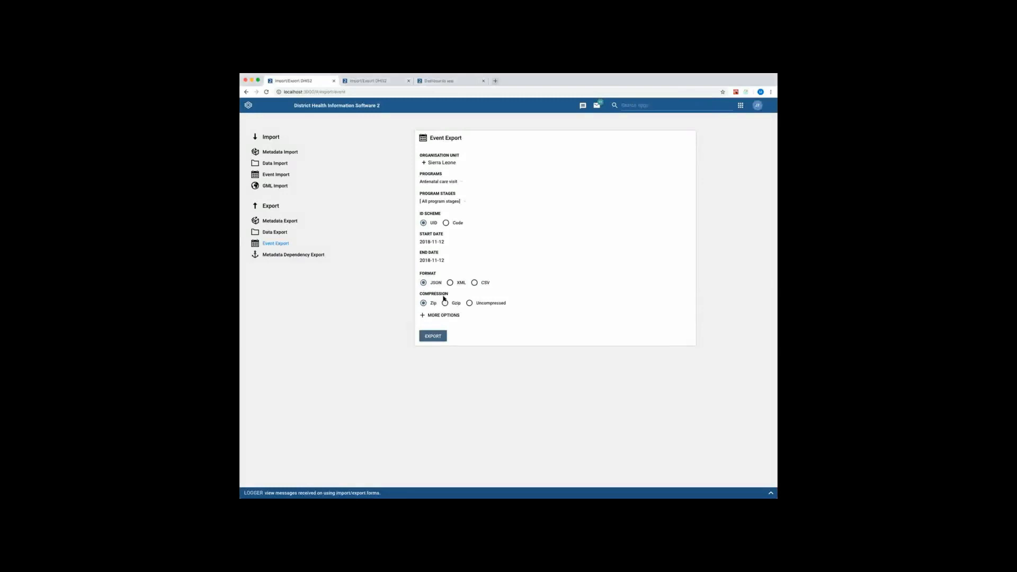
left_click(446, 316)
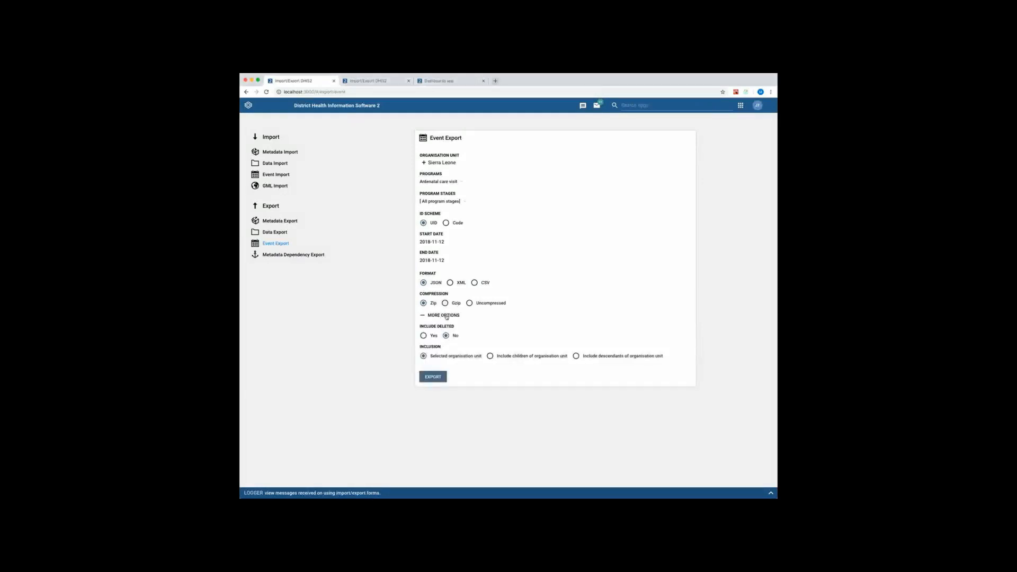
left_click(446, 315)
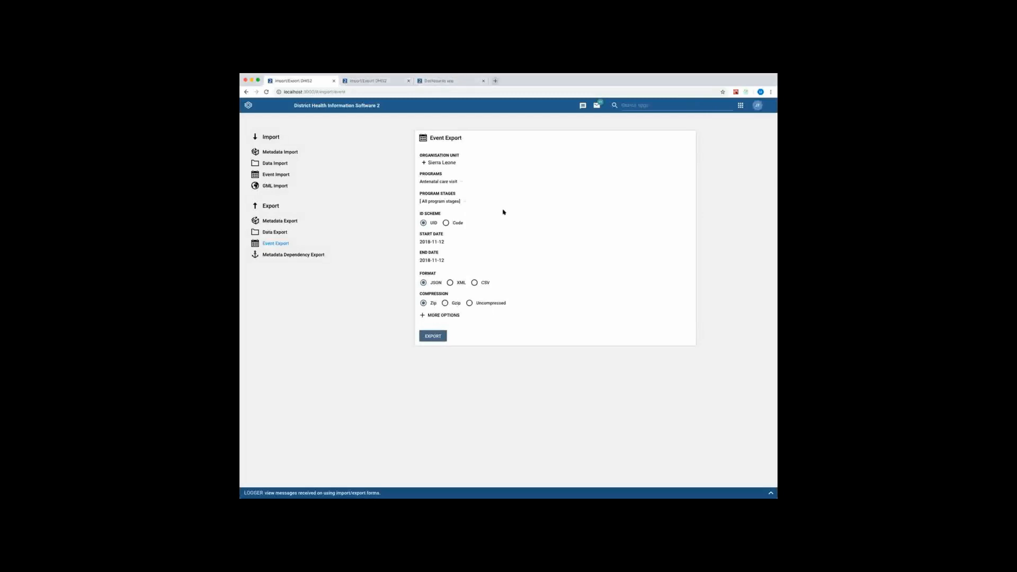
left_click(290, 255)
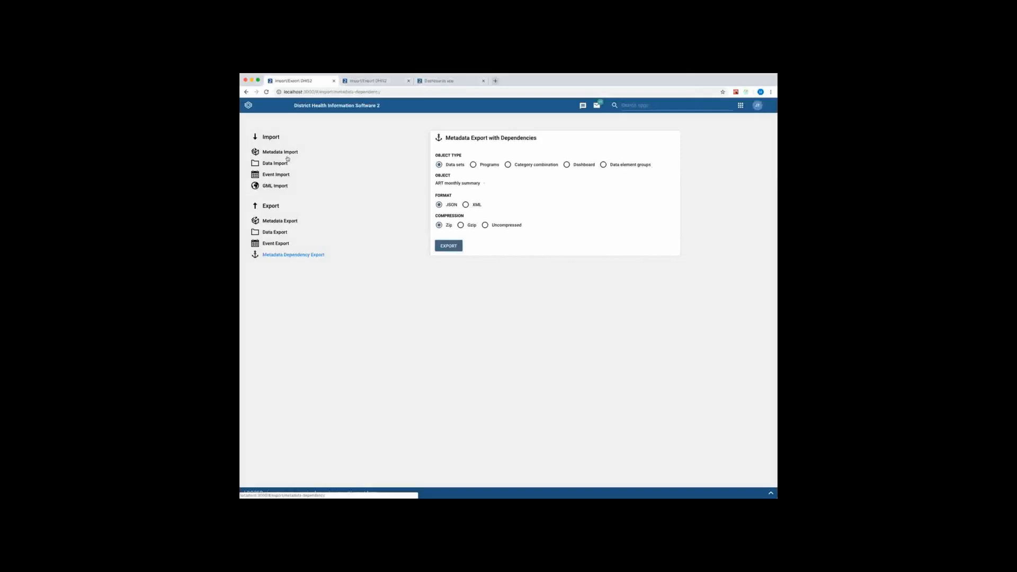
left_click(281, 220)
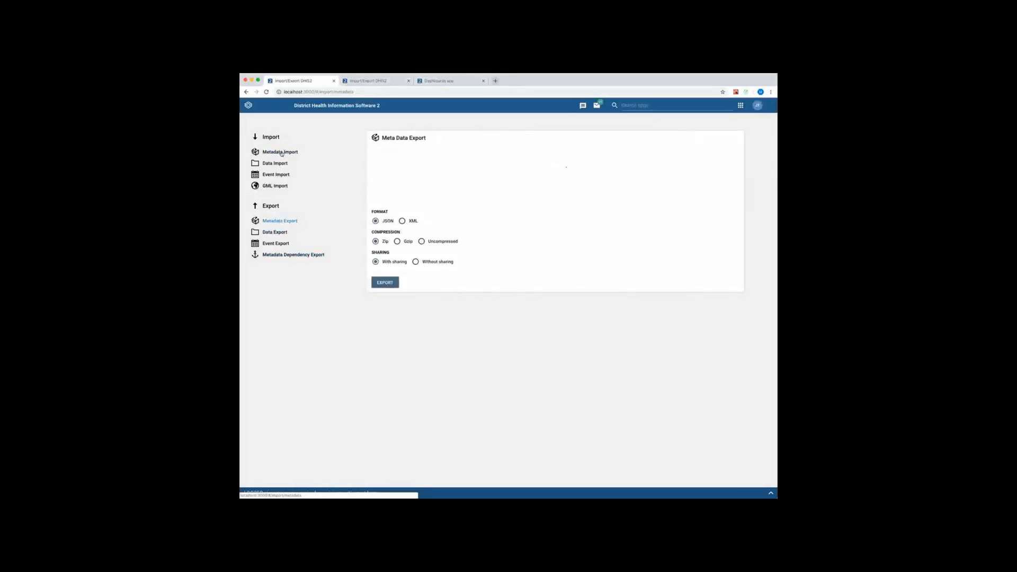
left_click(281, 152)
left_click(522, 157)
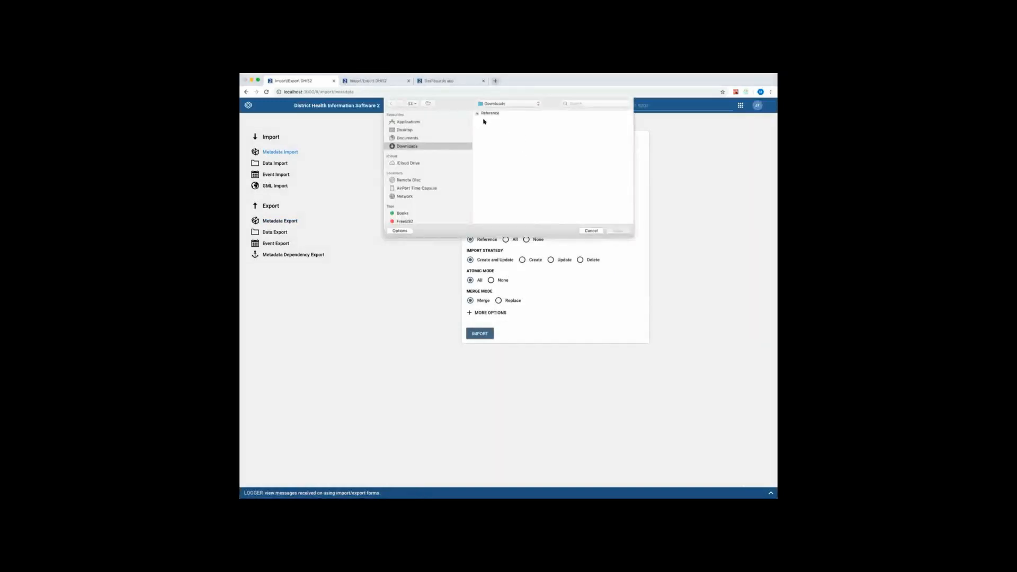
key("Escape")
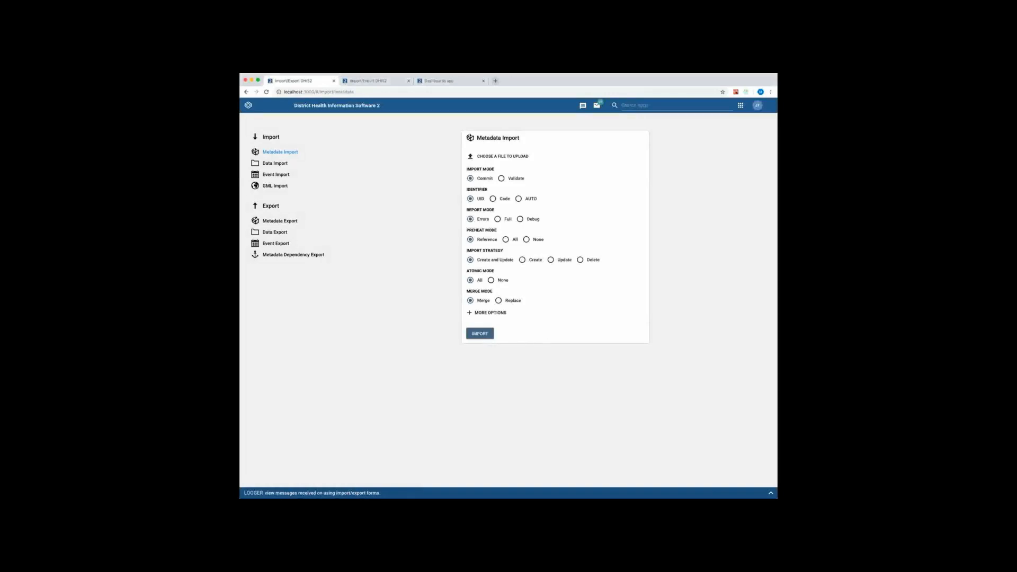
- Export only the Attribute metadata as zipped JSON with sharing, and open the downloaded metadata.json.zip to extract it
left_click(276, 221)
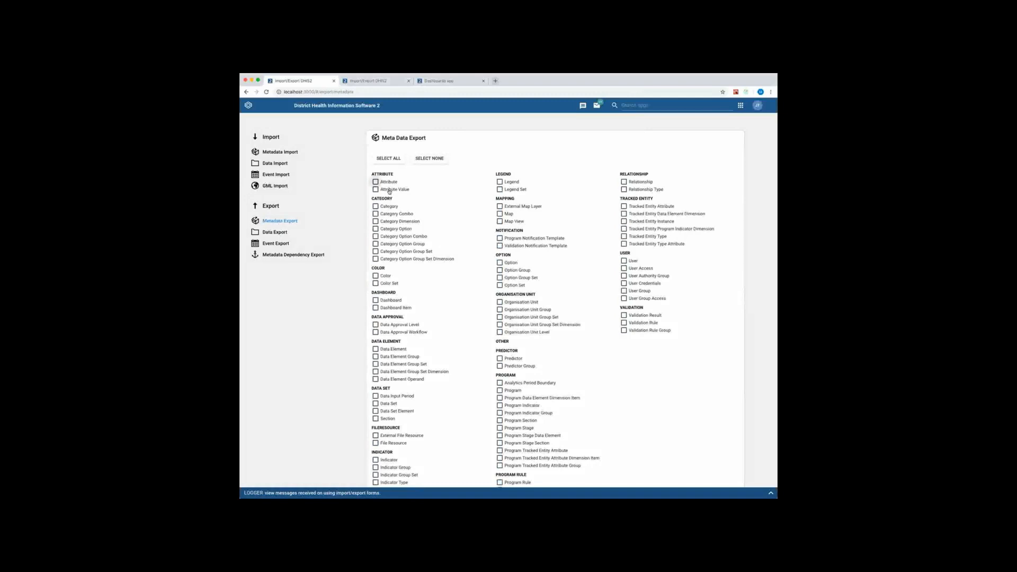
scroll(368, 481, "down", 5)
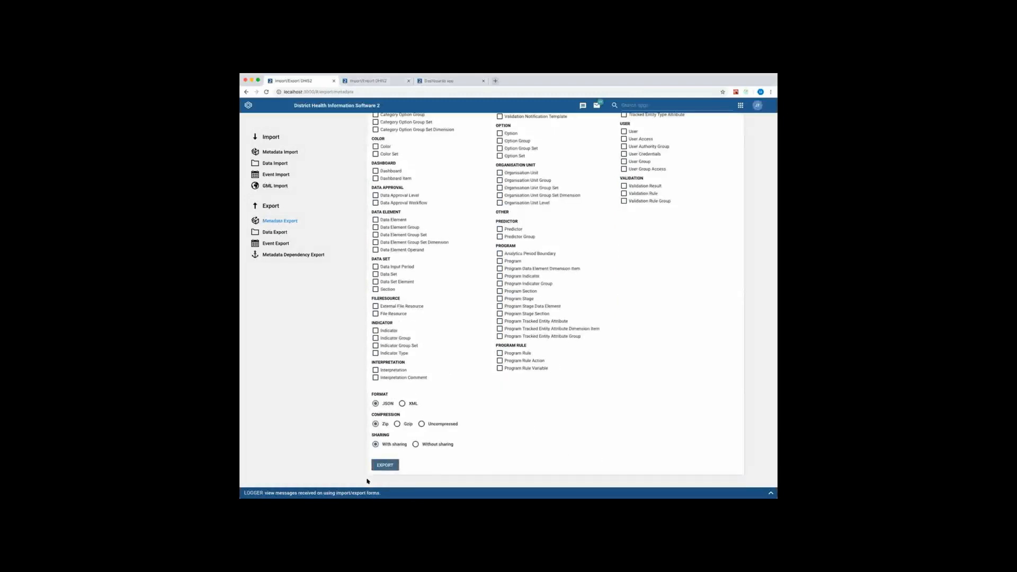
left_click(377, 466)
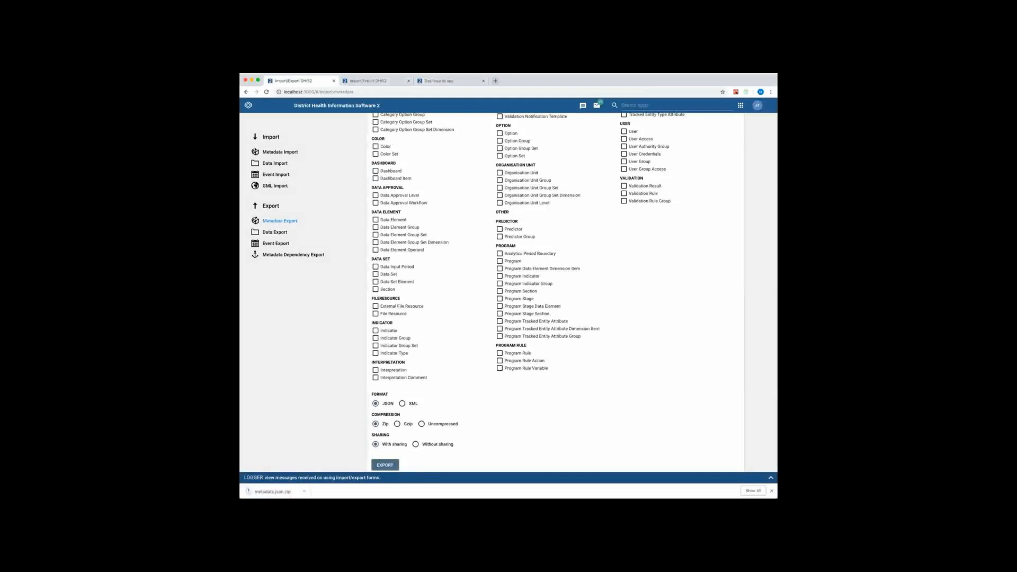
left_click(271, 491)
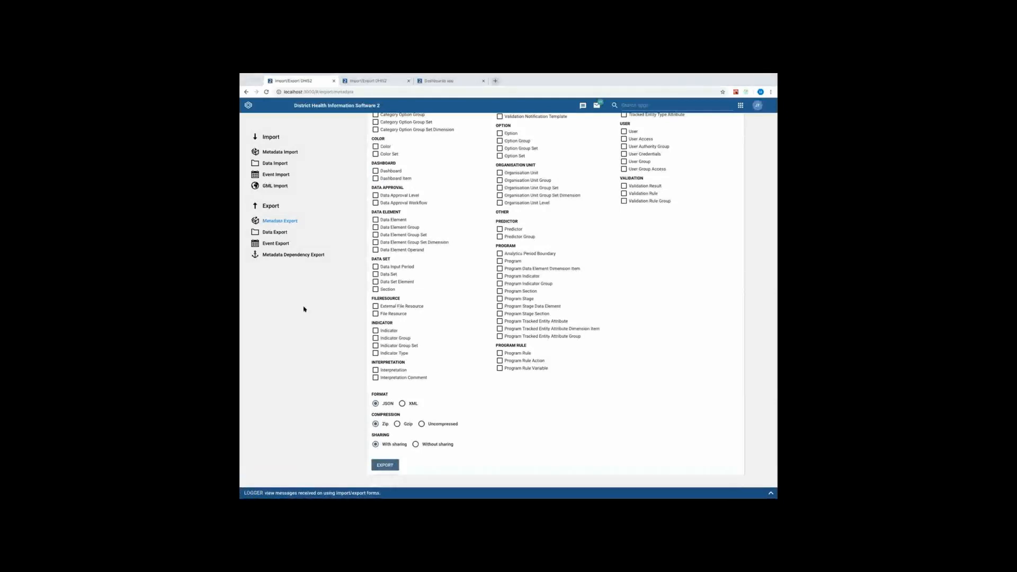
- Import metadata.json through Metadata Import with the default options, and view the logger messages for the import
left_click(292, 152)
left_click(329, 155)
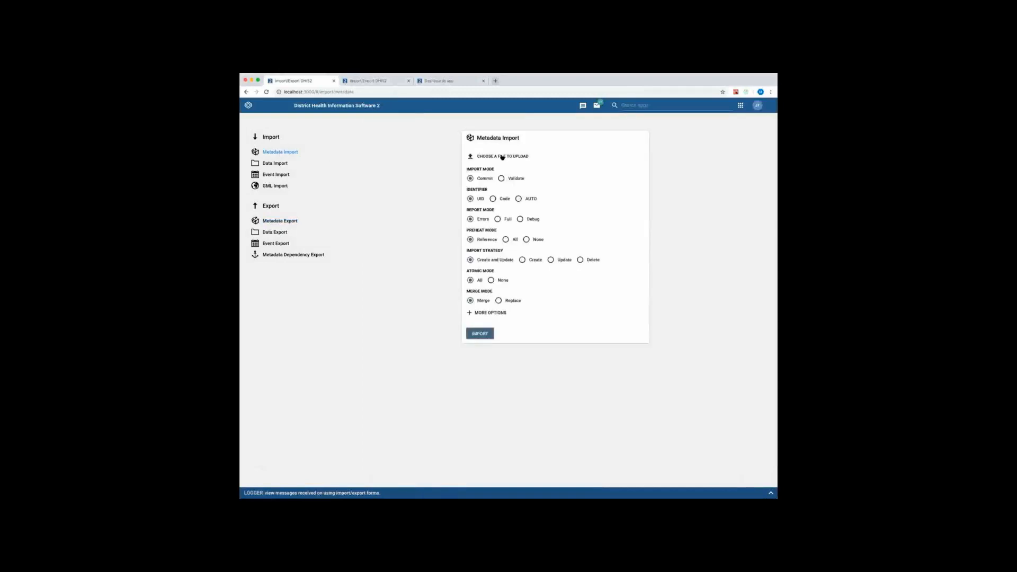
left_click(502, 157)
left_click(501, 113)
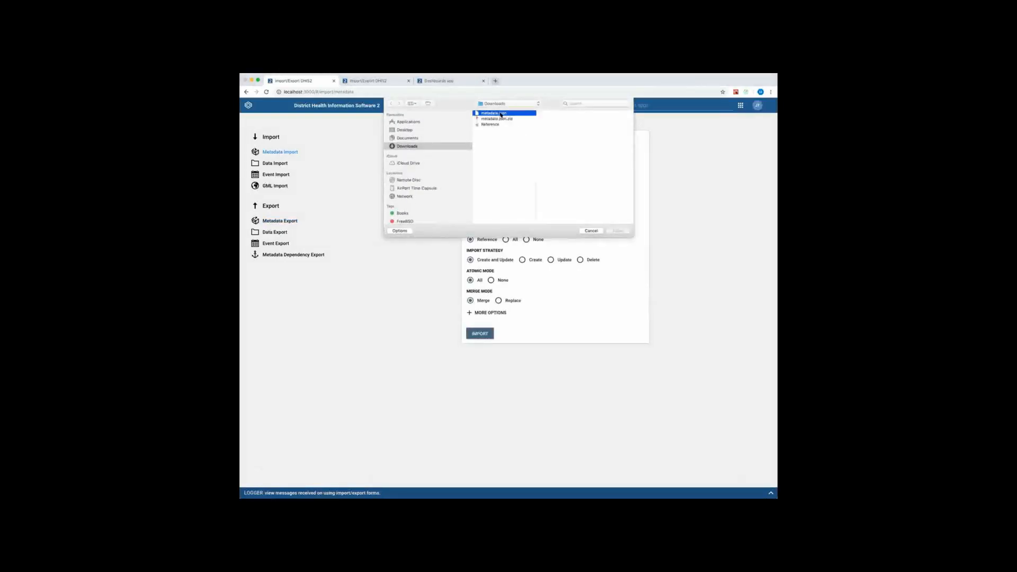
left_click(619, 231)
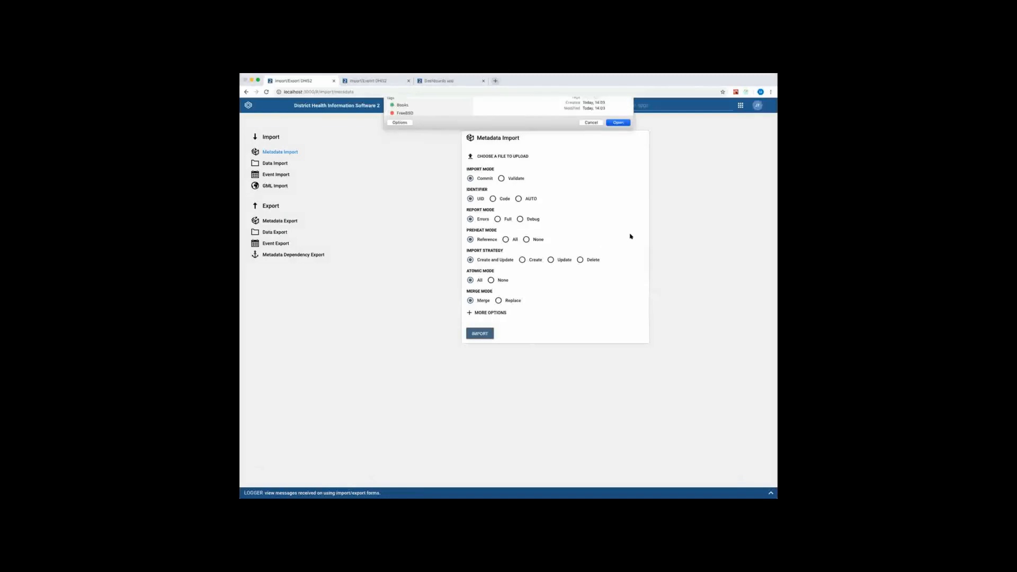
left_click(481, 335)
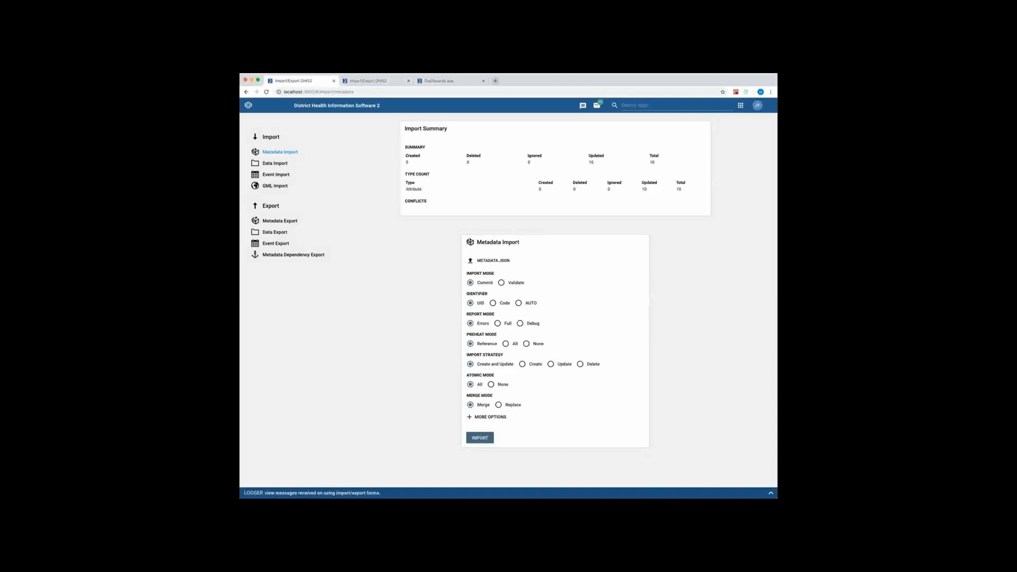
left_click(771, 493)
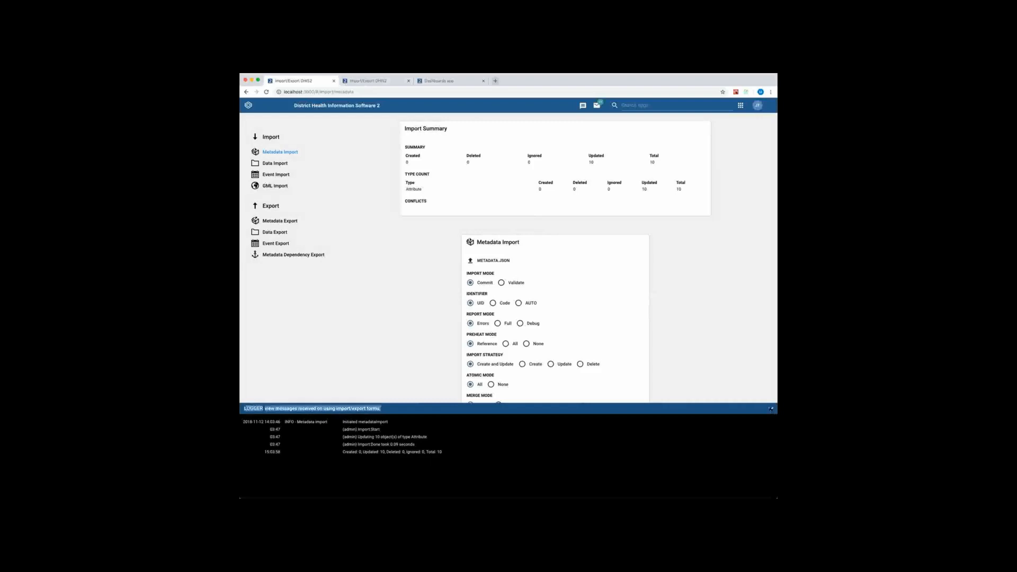
left_click(771, 409)
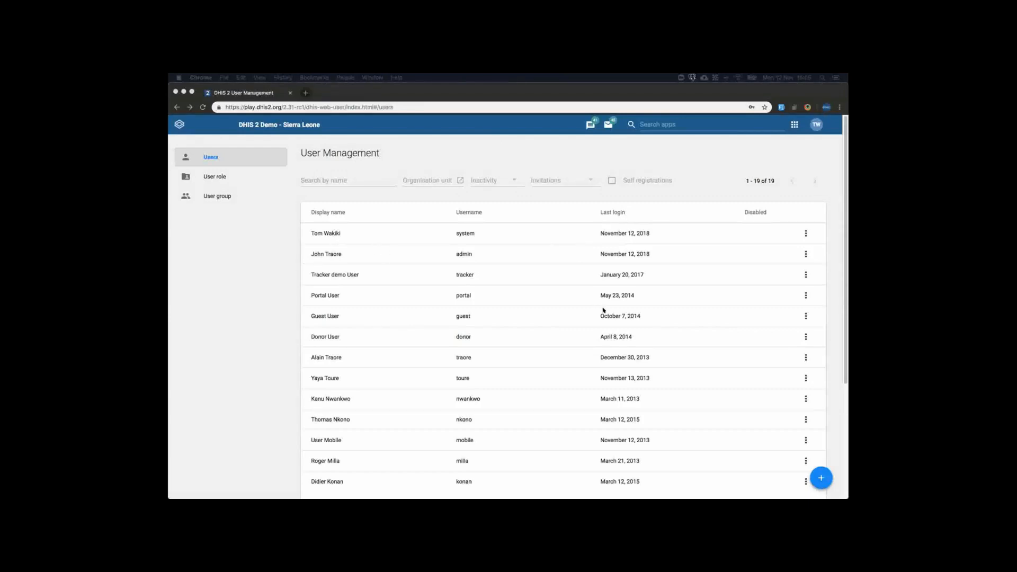
- In User Management, open the system user for editing, signing in again, and examine the contact fields from WhatsApp to Twitter
left_click(214, 309)
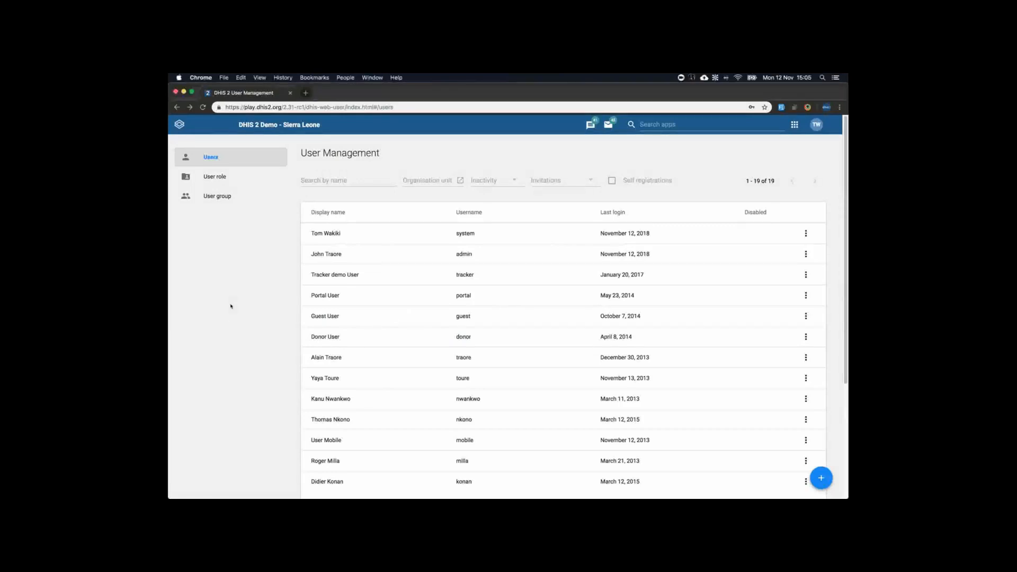
left_click(392, 237)
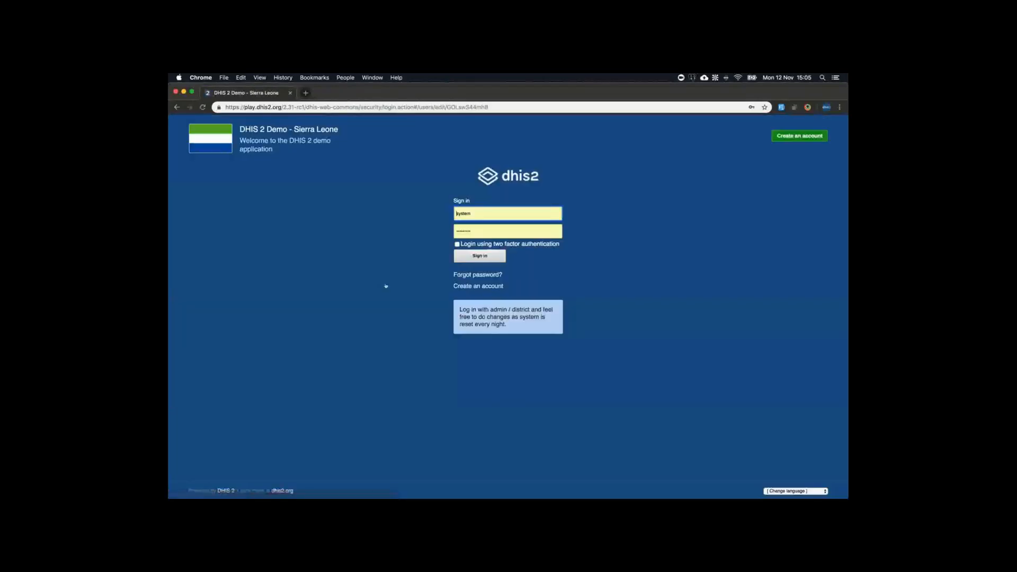
left_click(488, 255)
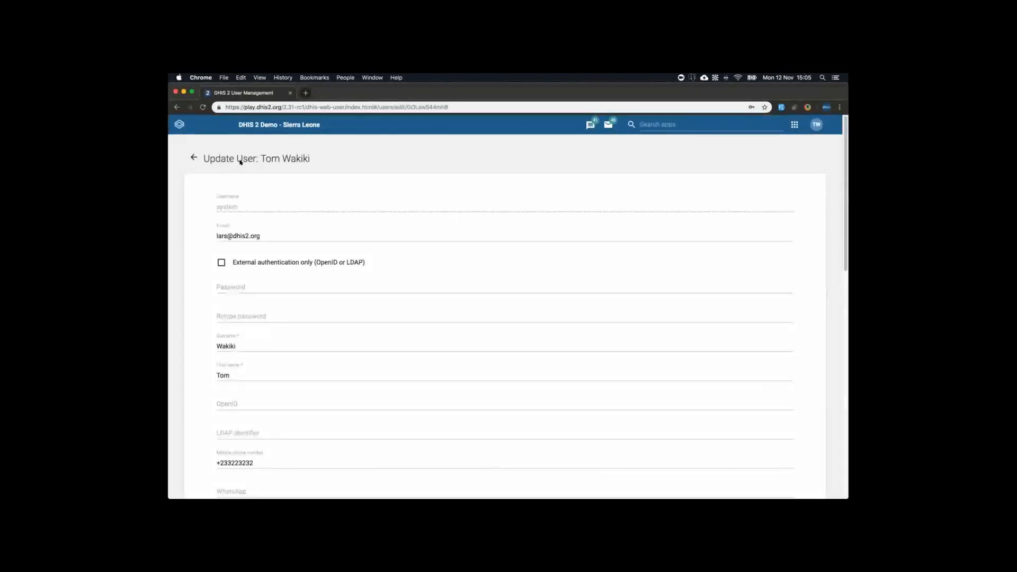
scroll(277, 279, "down", 5)
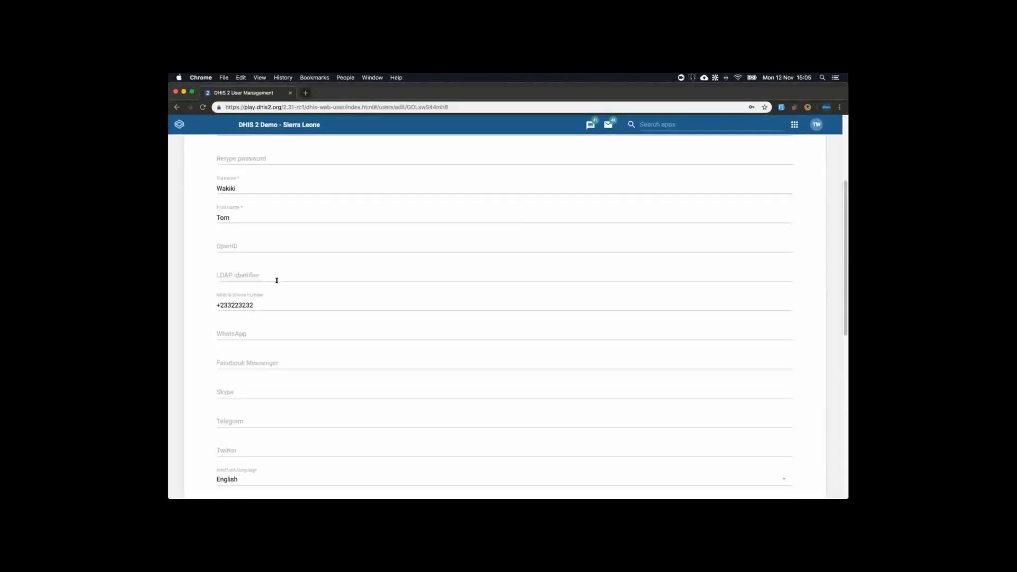
scroll(265, 320, "up", 4)
scroll(264, 318, "down", 3)
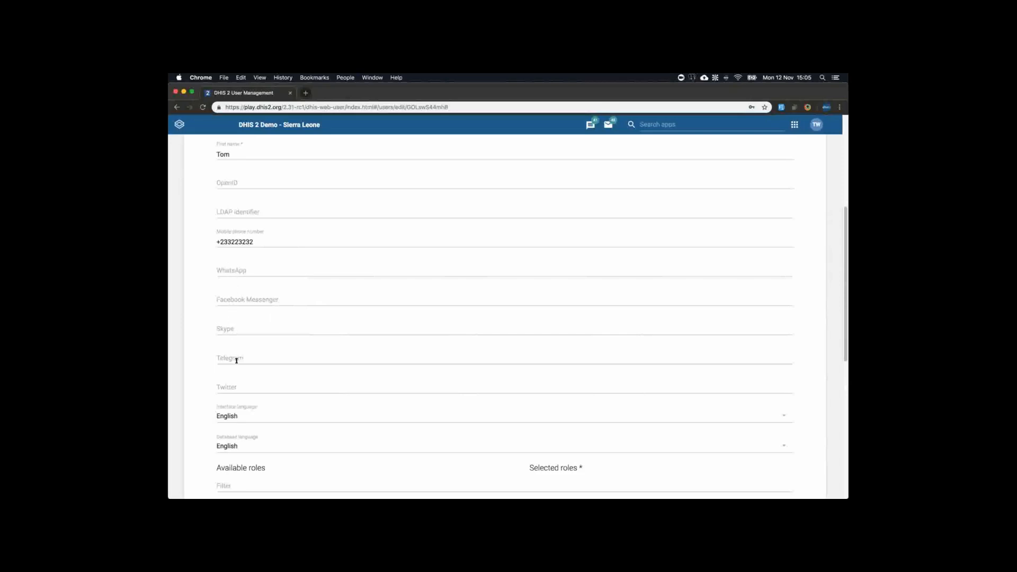
scroll(275, 360, "up", 5)
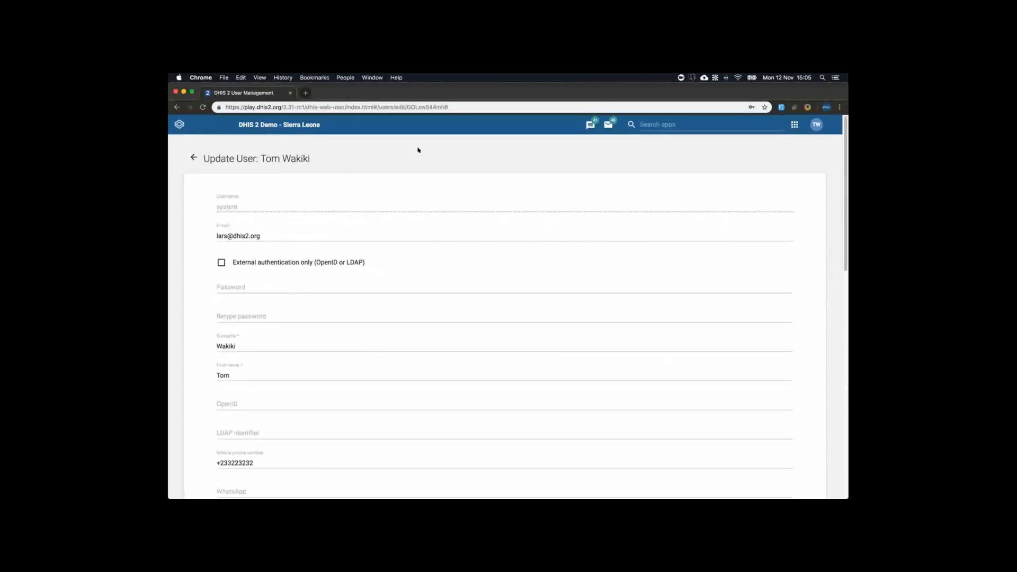
- Open the signed-in user's own profile for editing
left_click(817, 124)
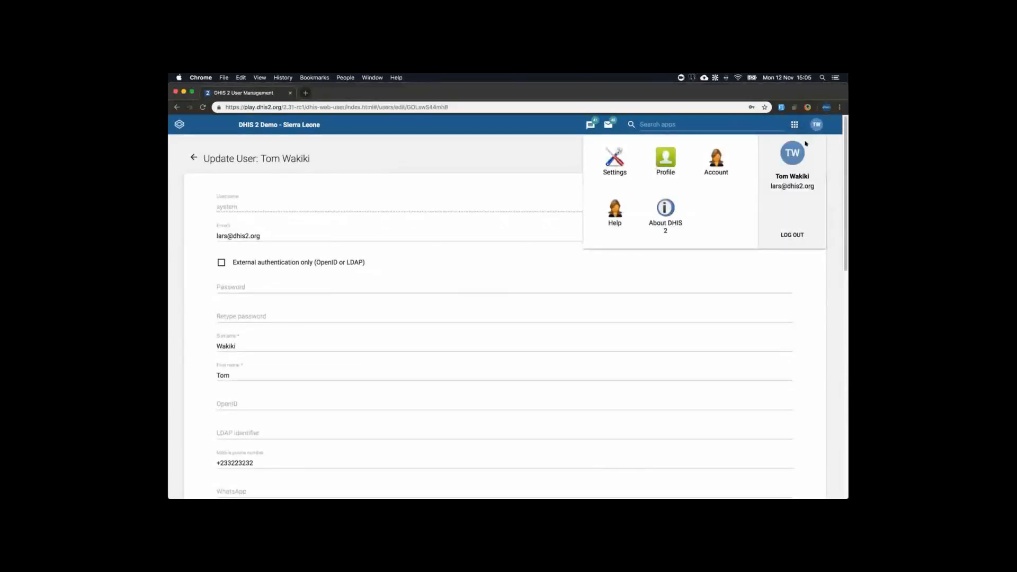
left_click(667, 163)
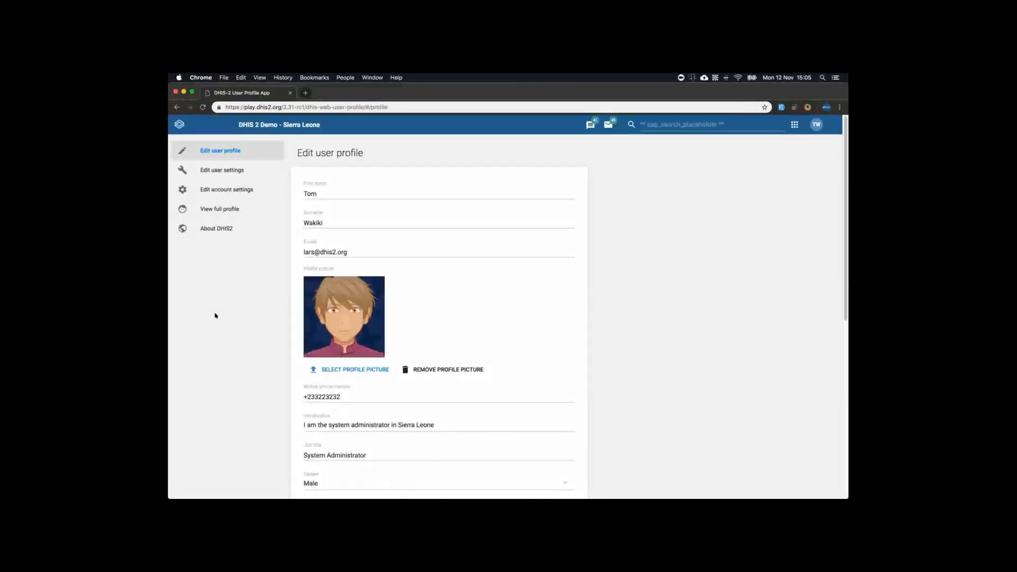
- Replace the profile picture with newAvatar.png and remove the uploaded picture from the profile
scroll(215, 317, "down", 6)
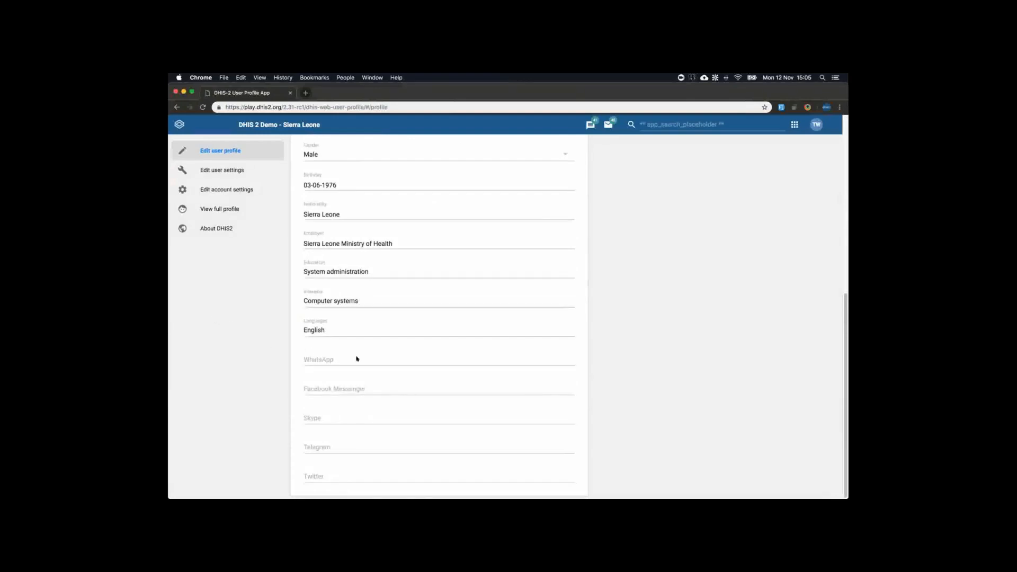
scroll(322, 401, "up", 6)
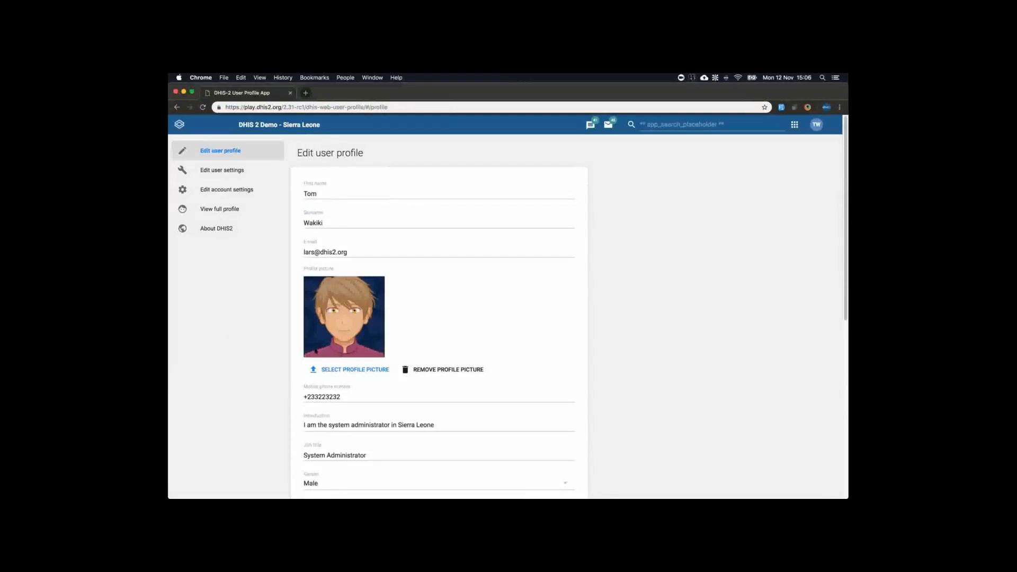
left_click(341, 369)
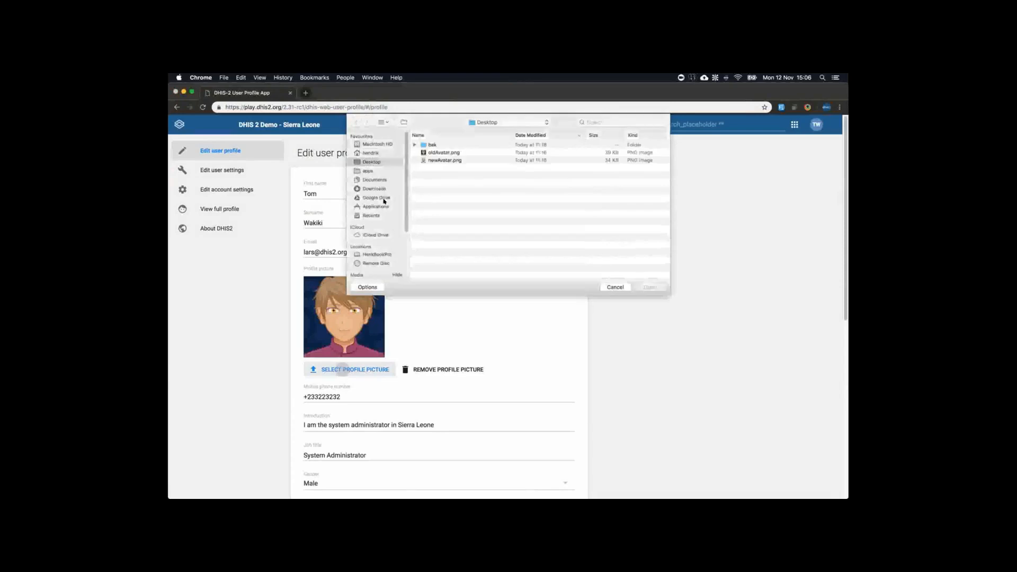
double_click(448, 160)
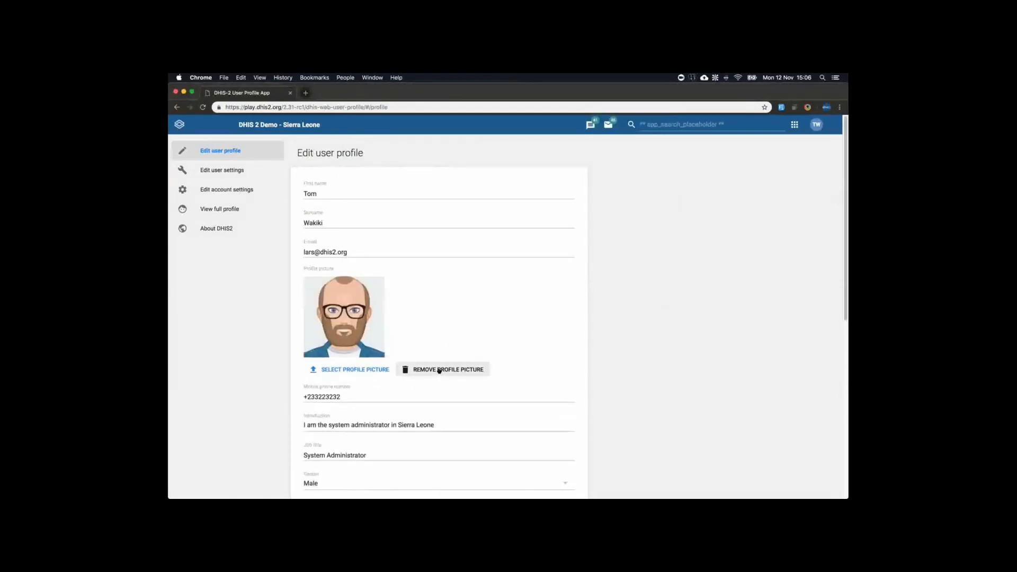
left_click(439, 370)
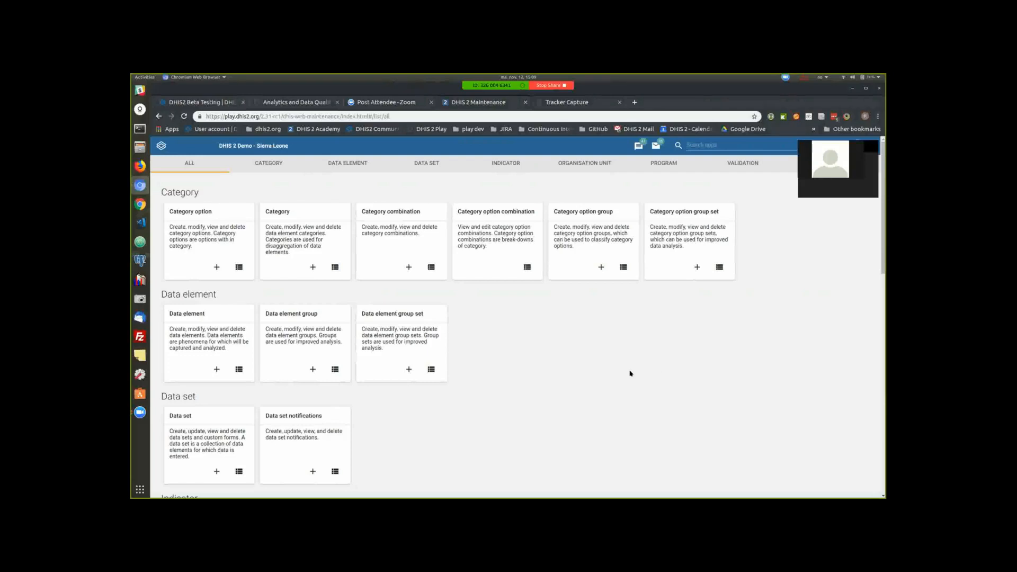
- In Maintenance, find the Program section by searching the page for "prog" and open the Tracker 2.31 Demo program for editing
key("ctrl+f")
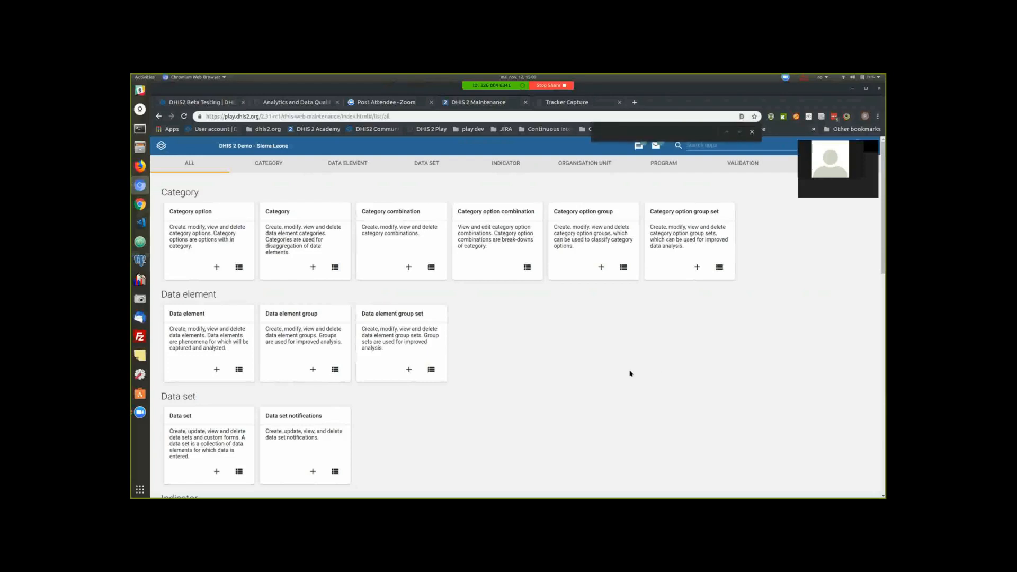
type("prog")
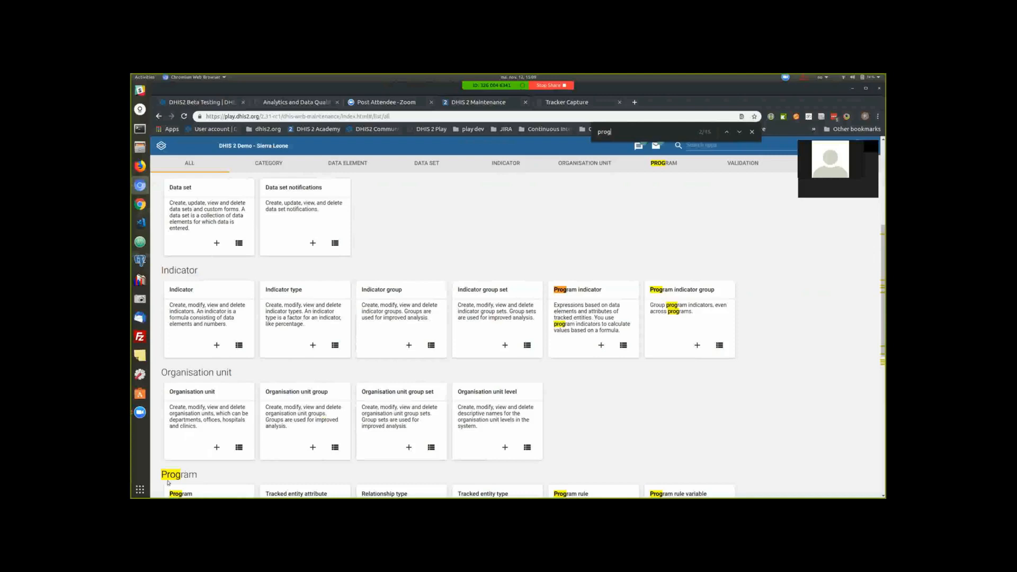
left_click(182, 494)
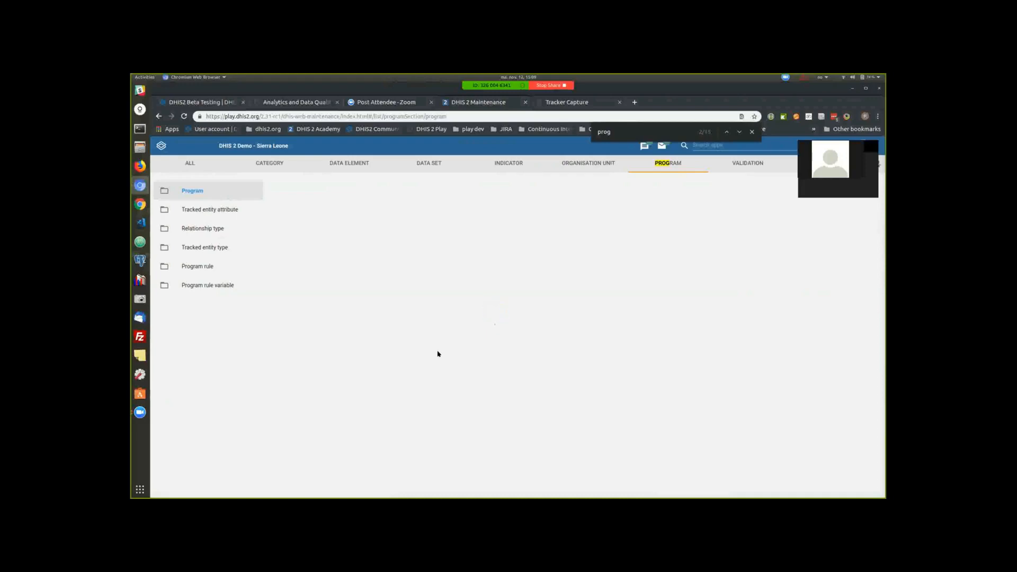
key("super")
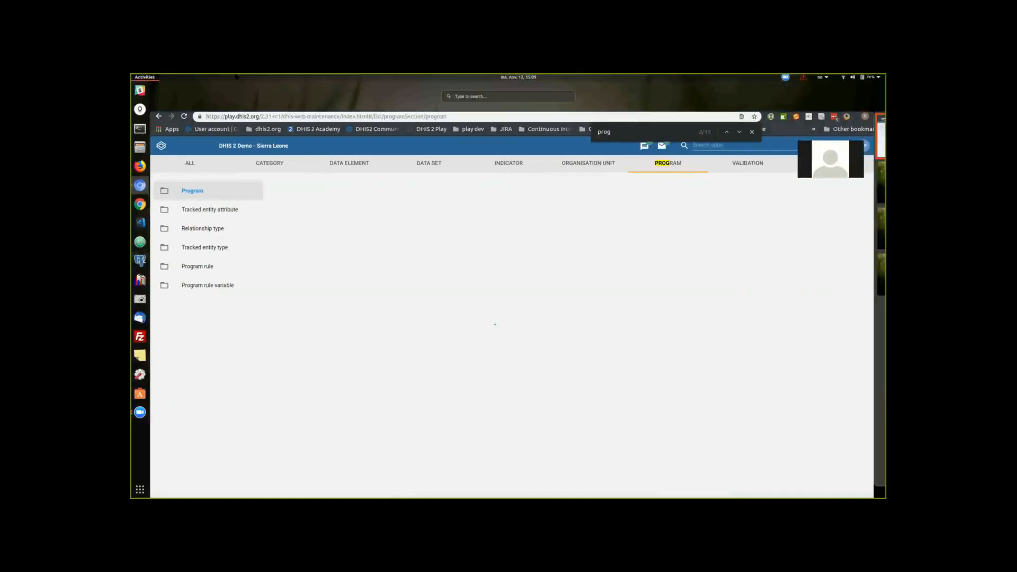
left_click(279, 241)
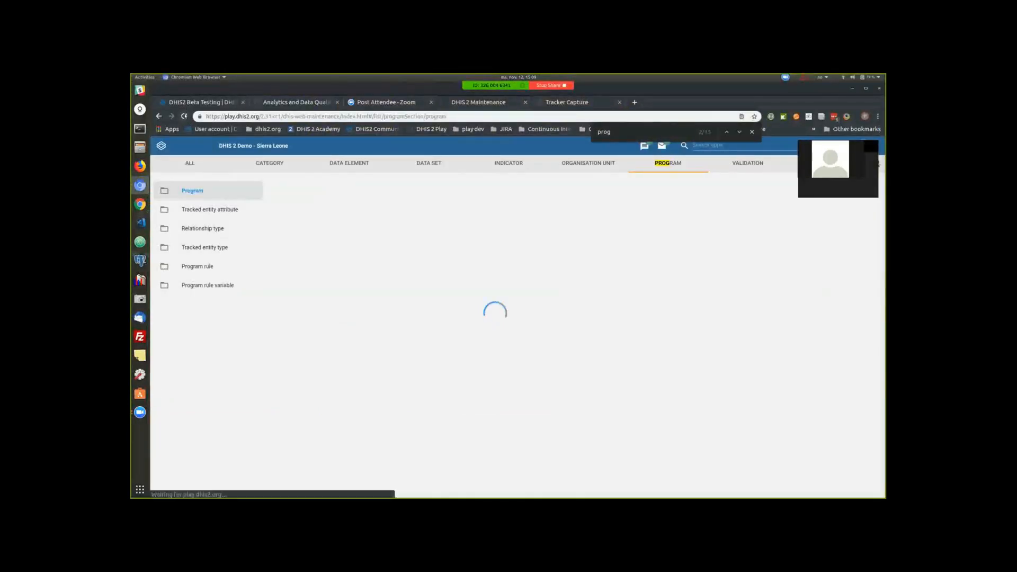
left_click(183, 116)
left_click(499, 275)
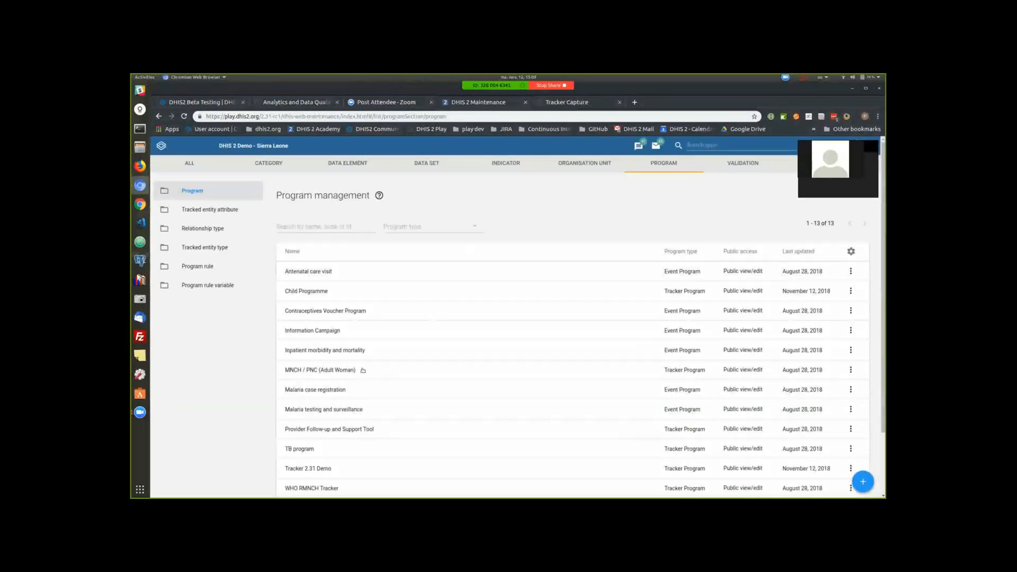
left_click(316, 468)
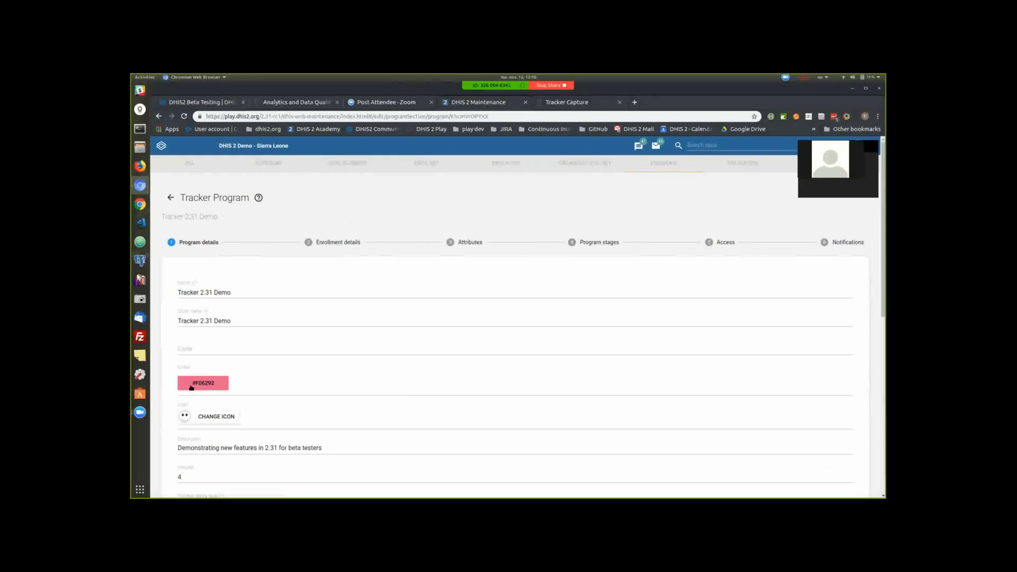
- Examine the colour palette and the icon library offered for the Tracker 2.31 Demo program
left_click(210, 387)
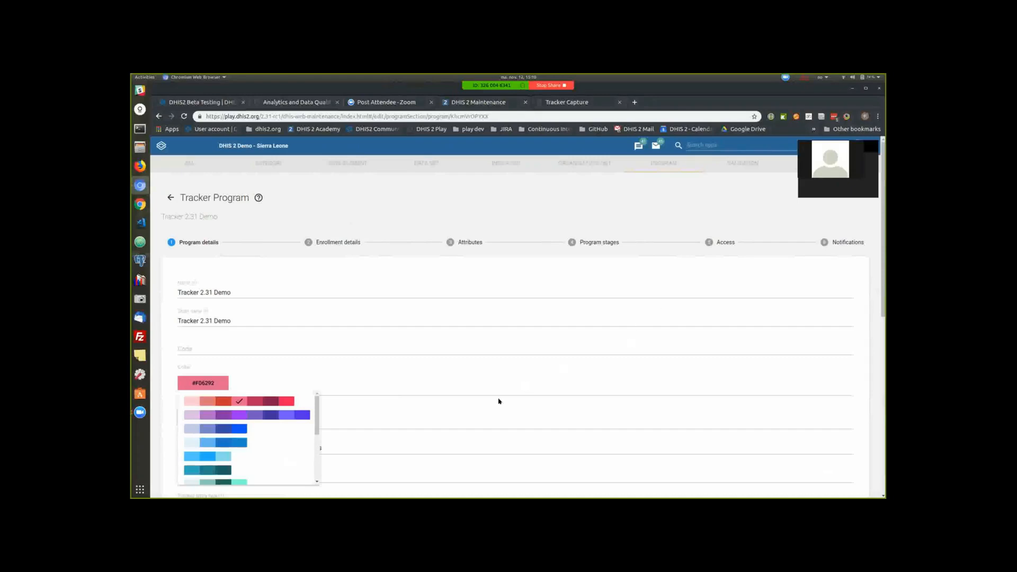
left_click(481, 416)
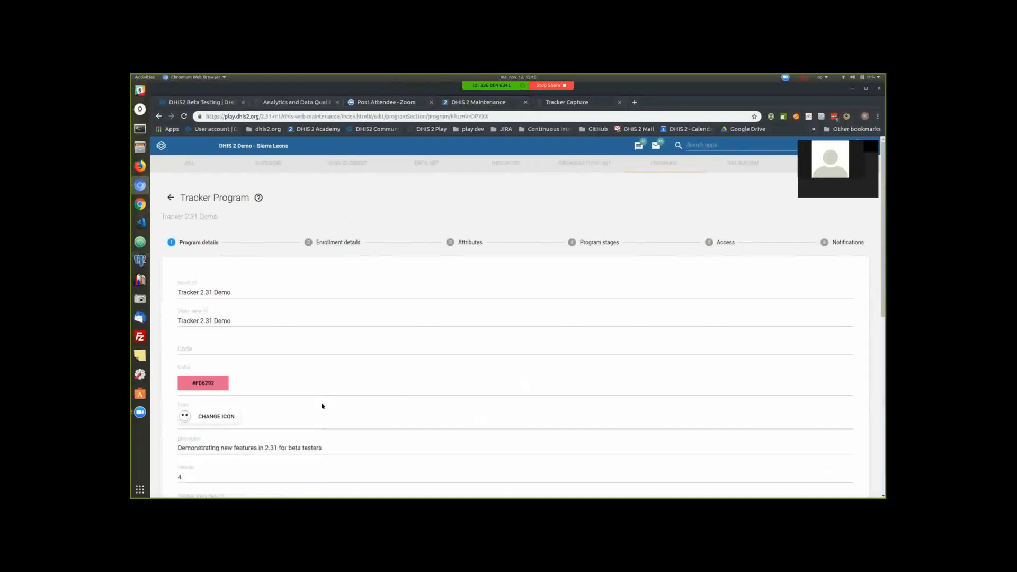
left_click(214, 416)
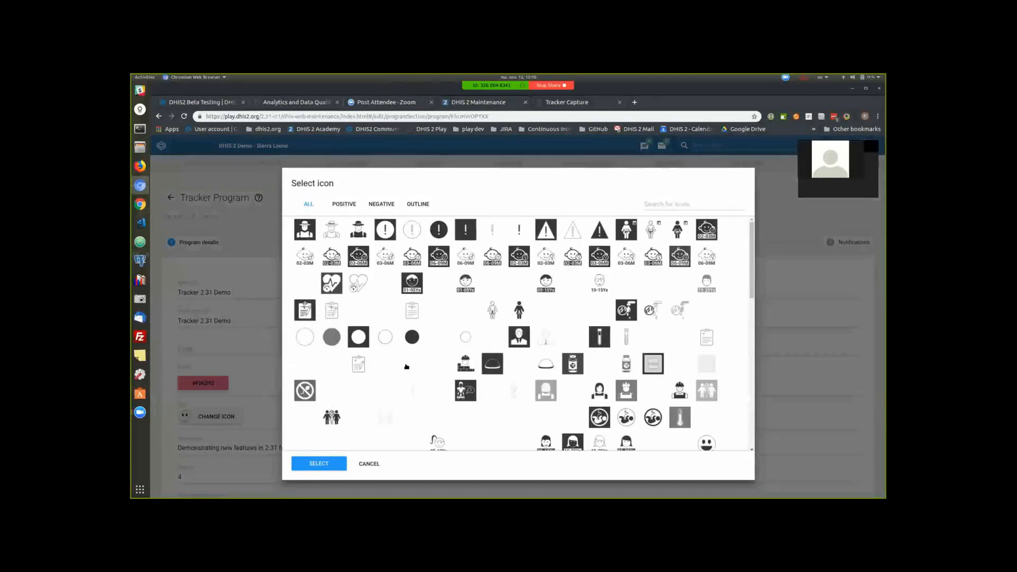
left_click(369, 464)
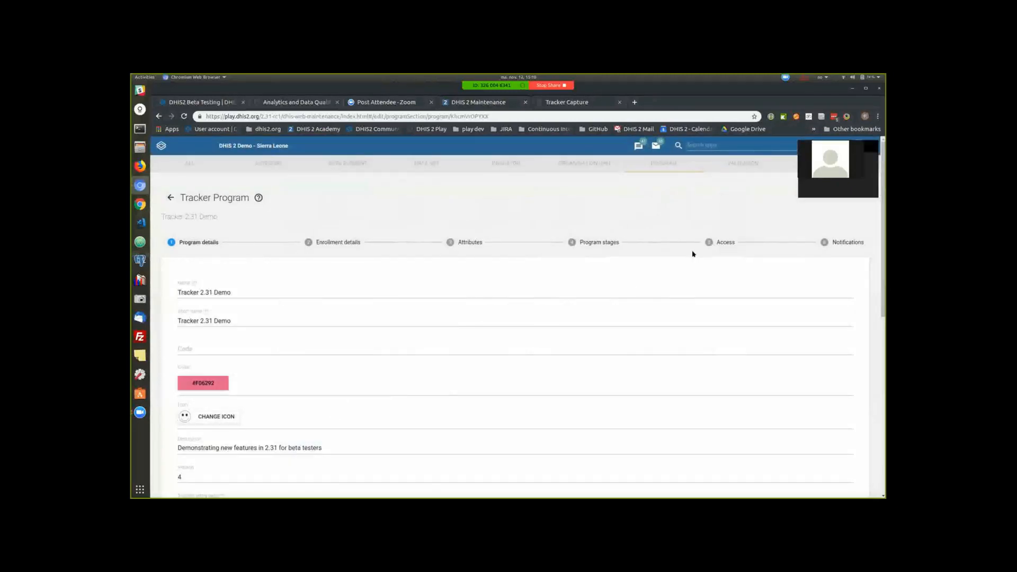
- Switch to Tracker Capture and select Ngelehun CHC under Badjia in Bo, with Tracker 2.31 Demo reselected as the program
left_click_drag(837, 172, 833, 240)
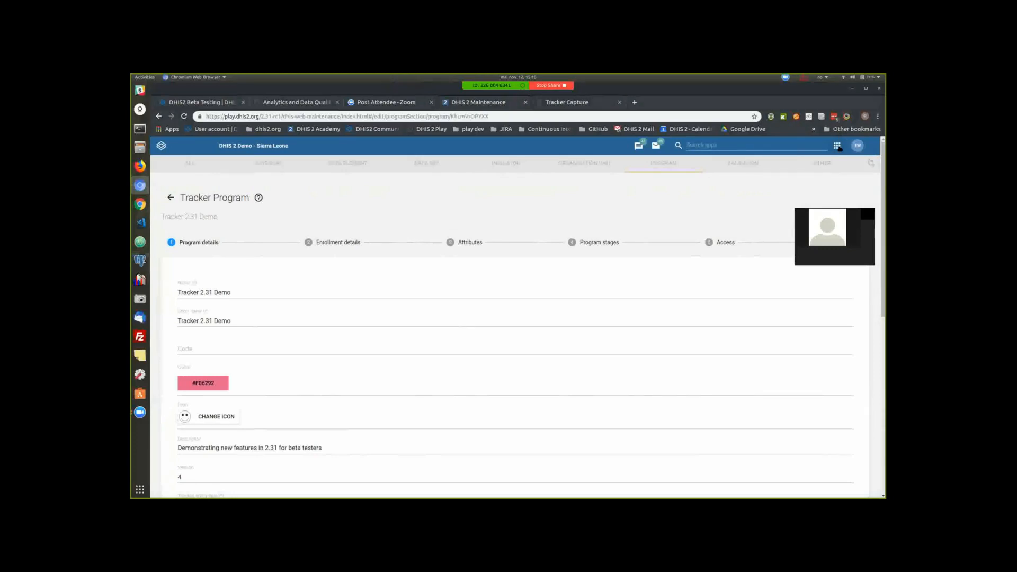
left_click(837, 147)
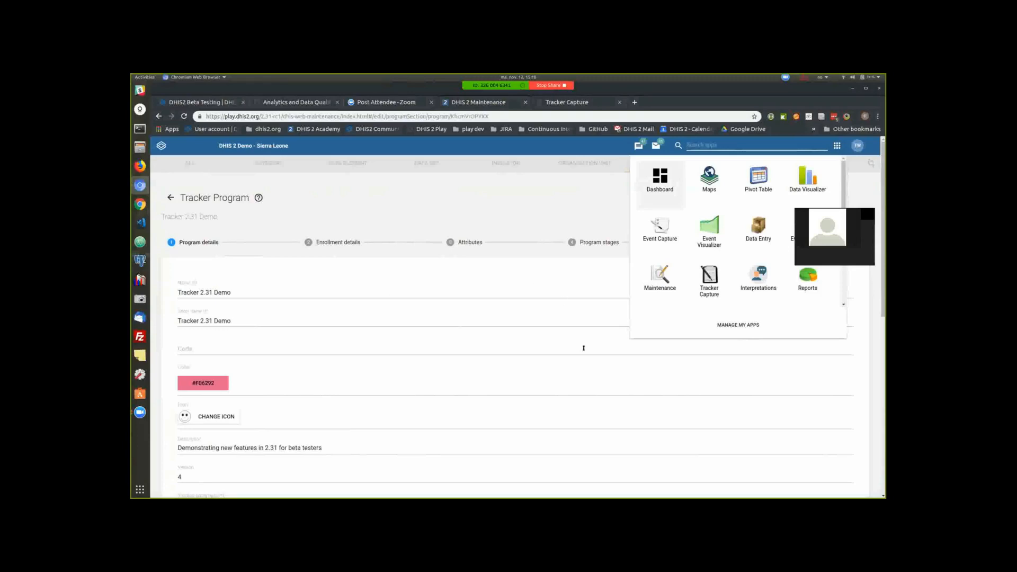
left_click(705, 286)
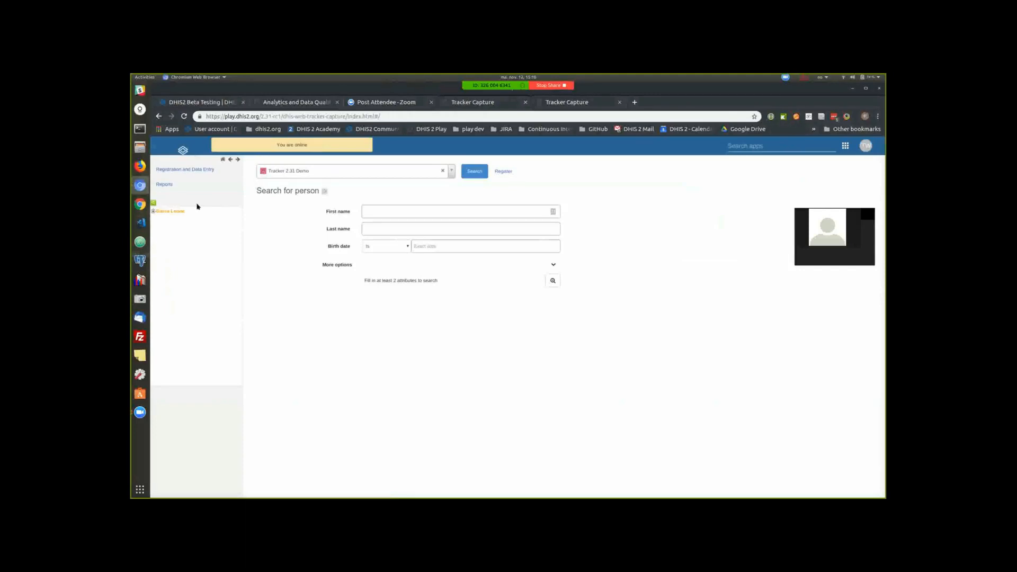
left_click(153, 211)
left_click(157, 217)
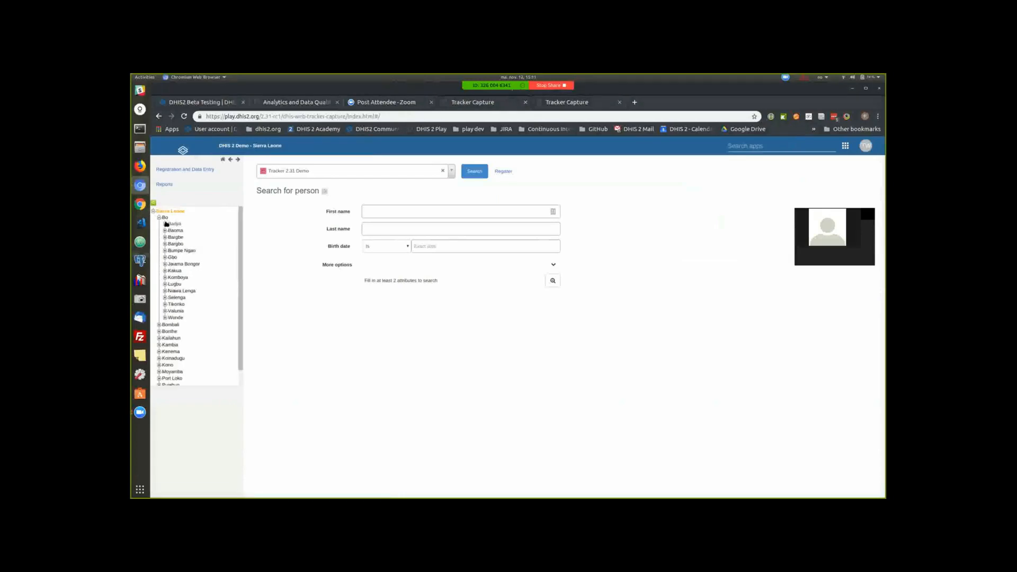
left_click(165, 224)
left_click(188, 230)
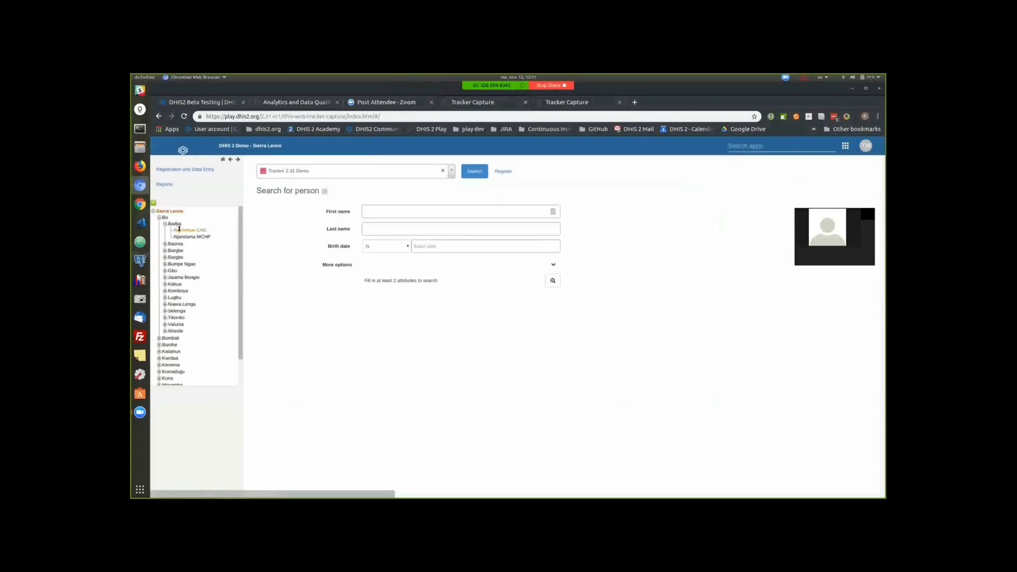
left_click(441, 170)
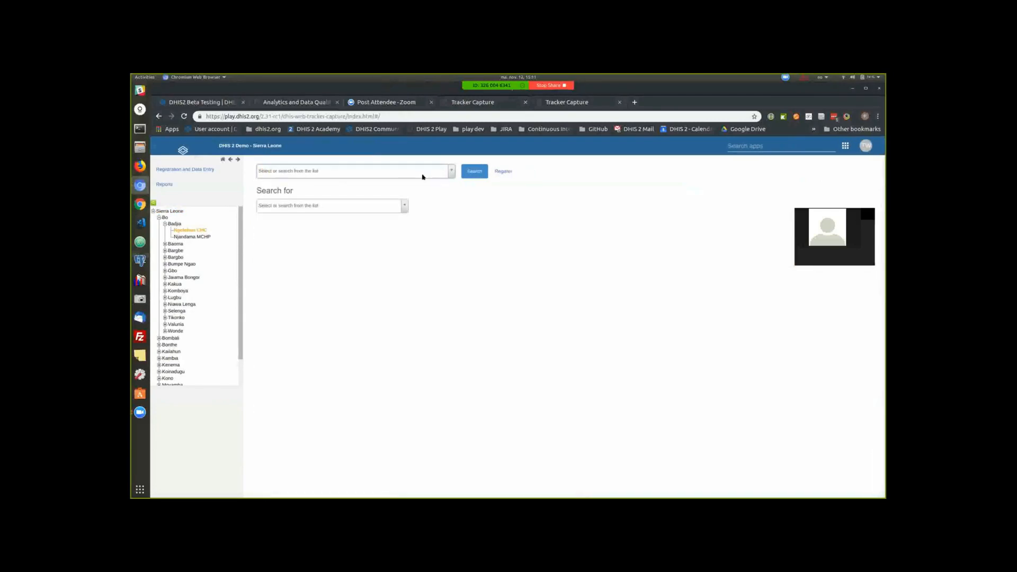
left_click(423, 172)
left_click(341, 230)
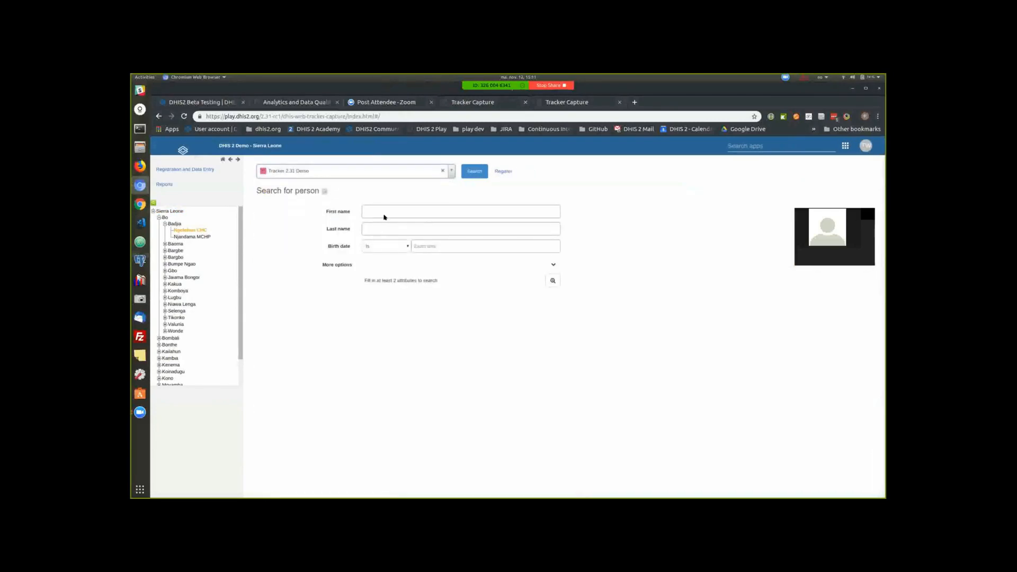
- Search for the person by first name and last name, and open the matching record registered at Sierra Leone
type("Henrietta")
key("Tab")
type("Lack")
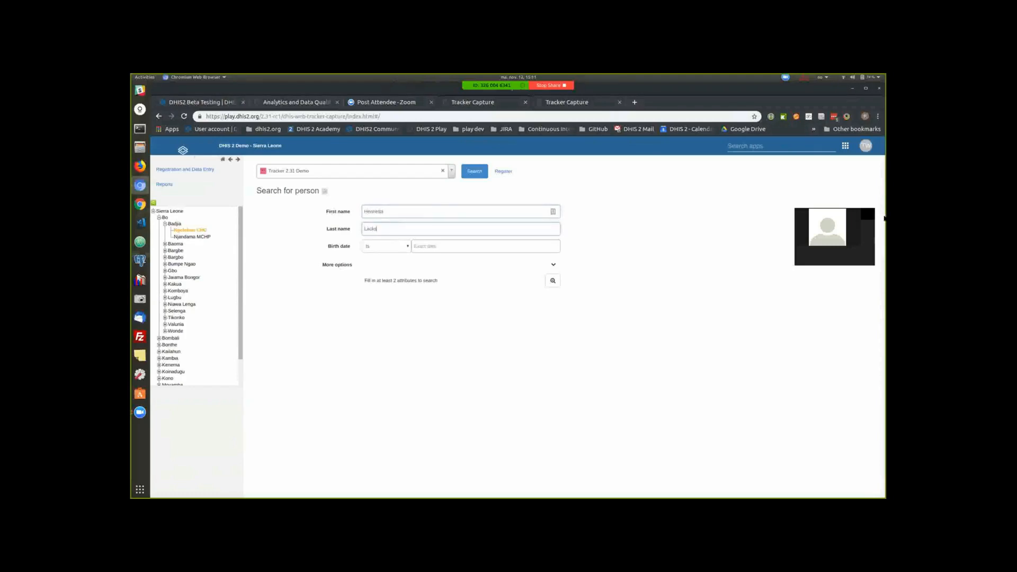
left_click(551, 281)
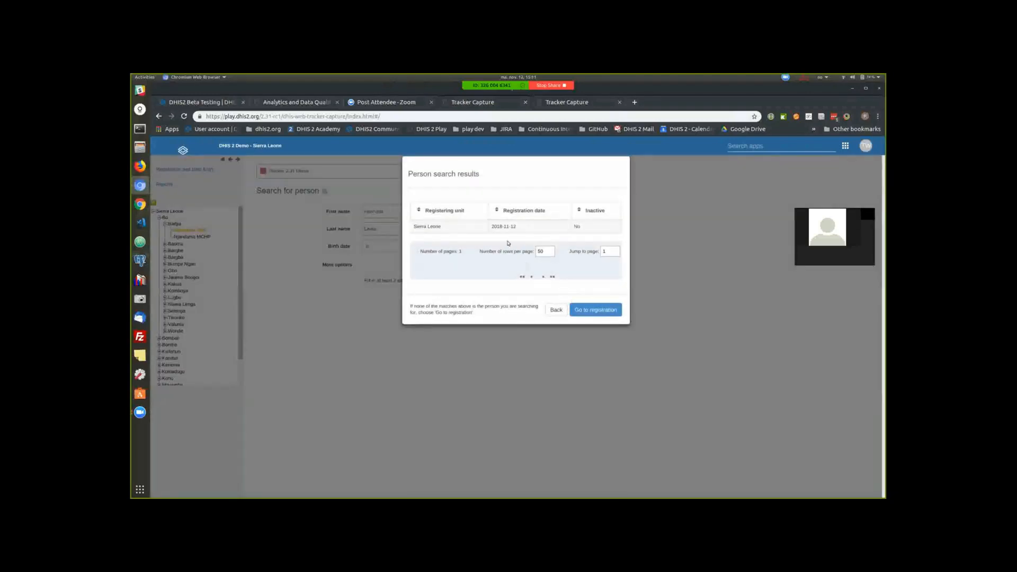
left_click(498, 225)
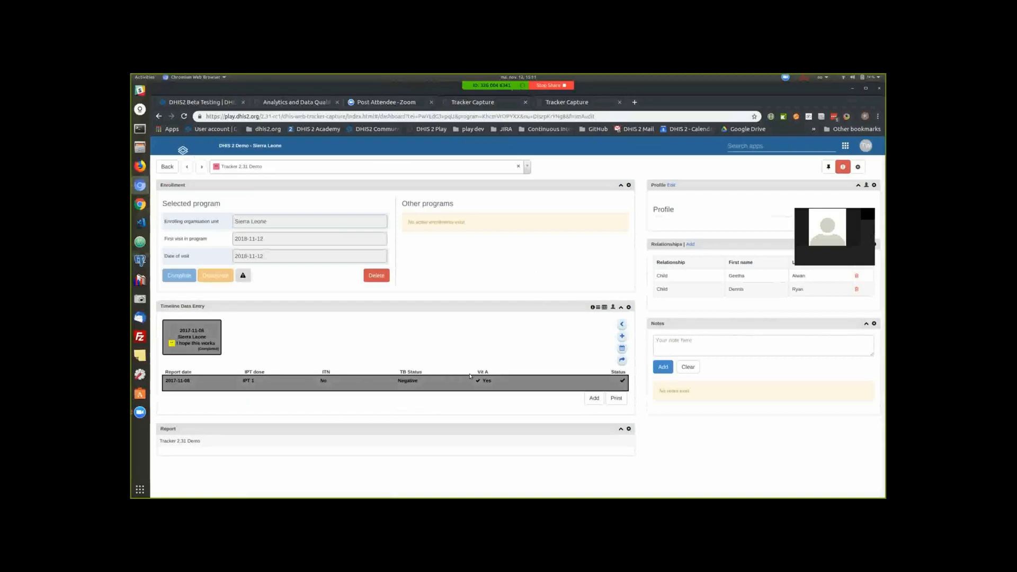
- Compare the default form with the grid form in Timeline Data Entry, returning to the grid form
left_click(600, 308)
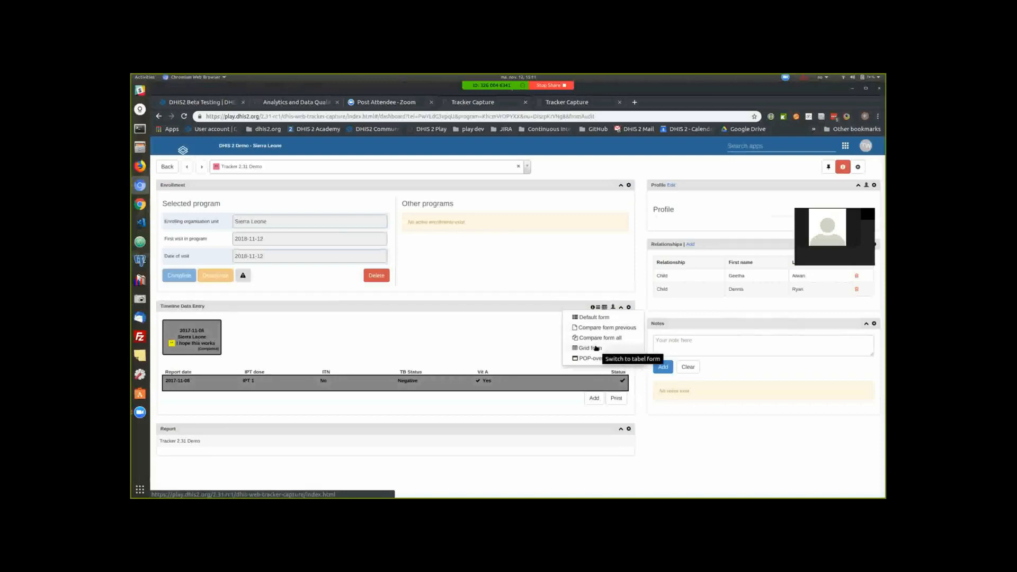
left_click(602, 318)
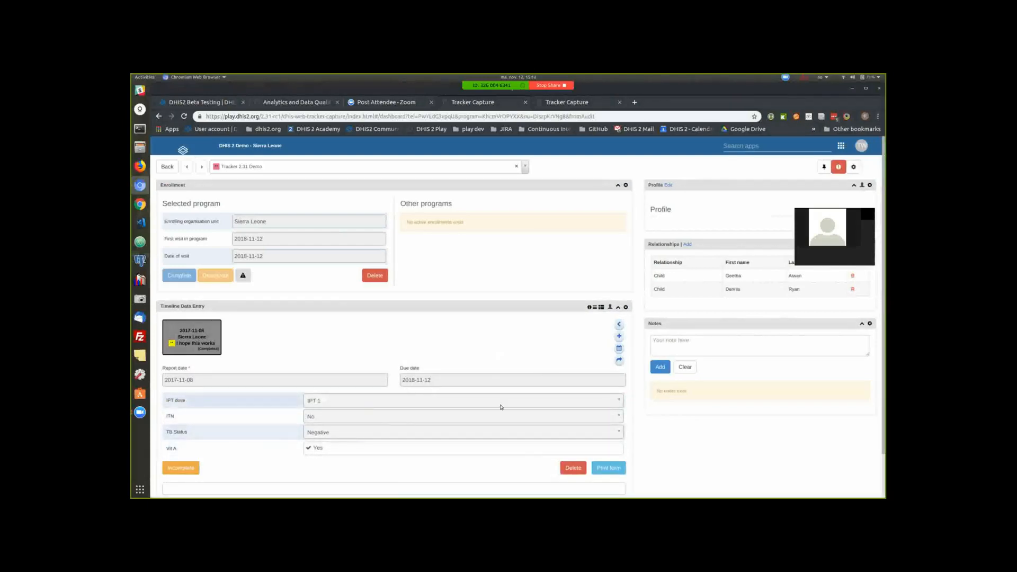
left_click(602, 308)
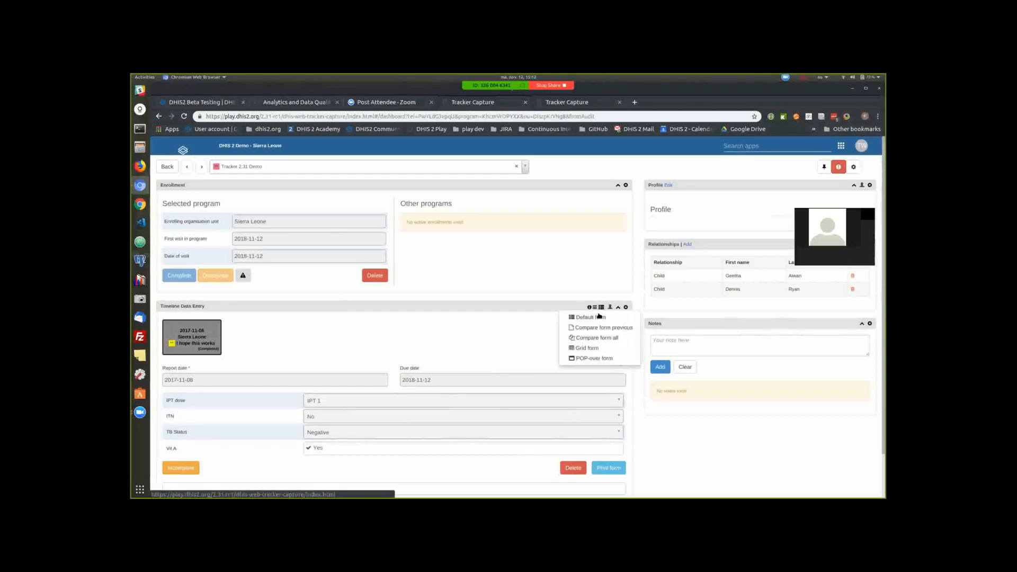
left_click(593, 349)
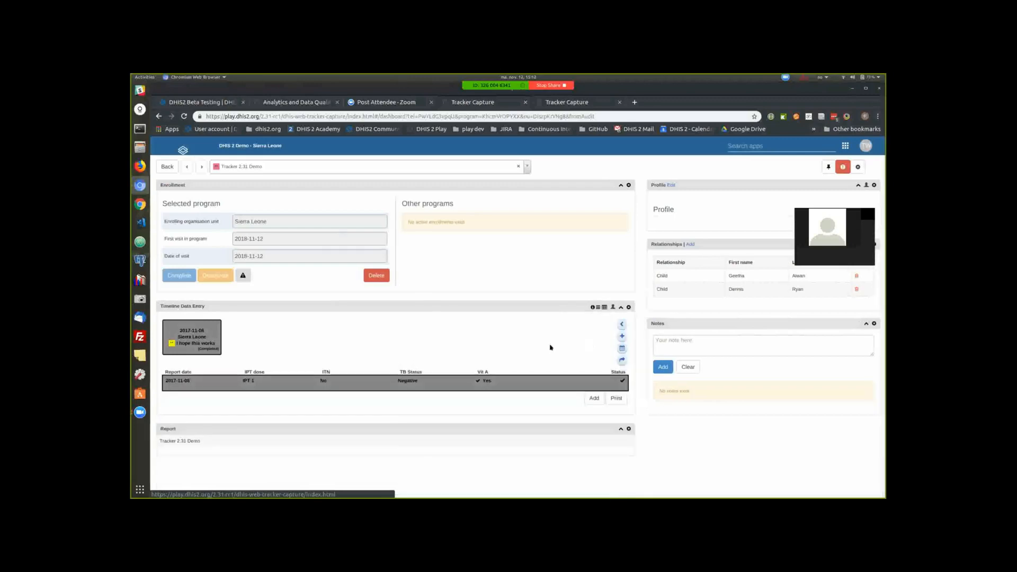
- Add an event dated 2018-11-12 in the grid with IPT 3, ITN No, TB Status N/A and Vit A Yes, and complete it
left_click(593, 397)
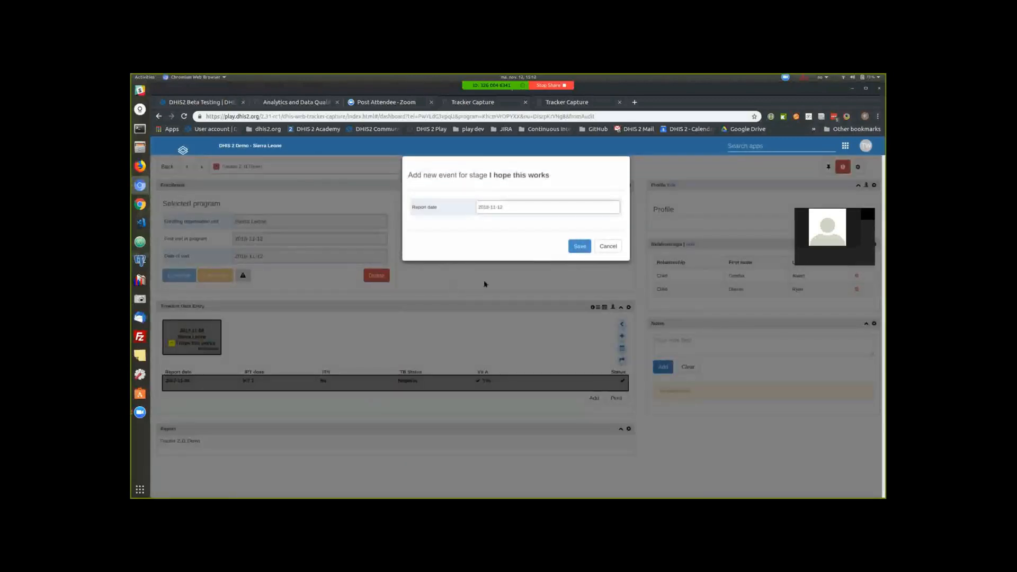
left_click(582, 246)
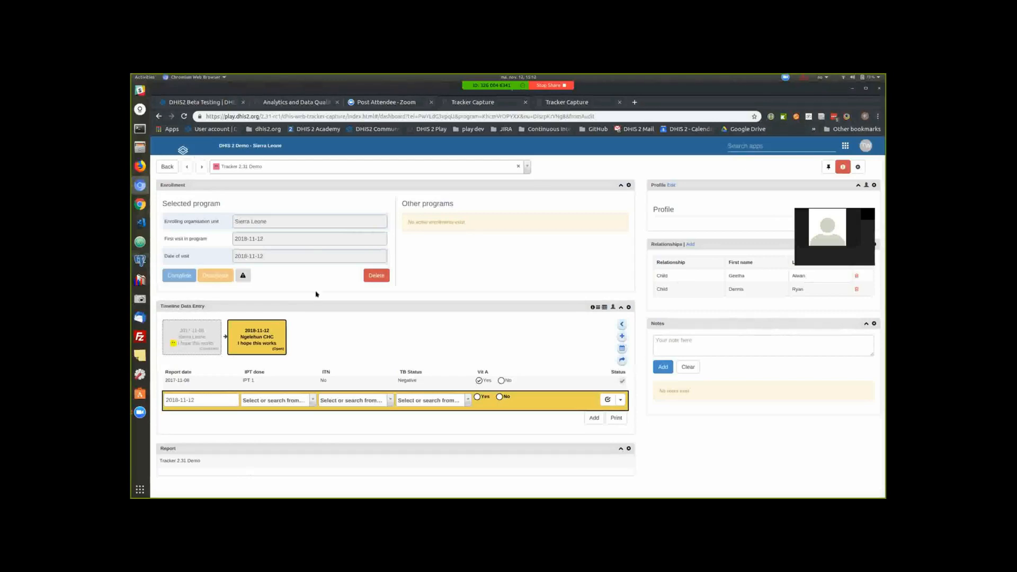
left_click(281, 400)
left_click(259, 441)
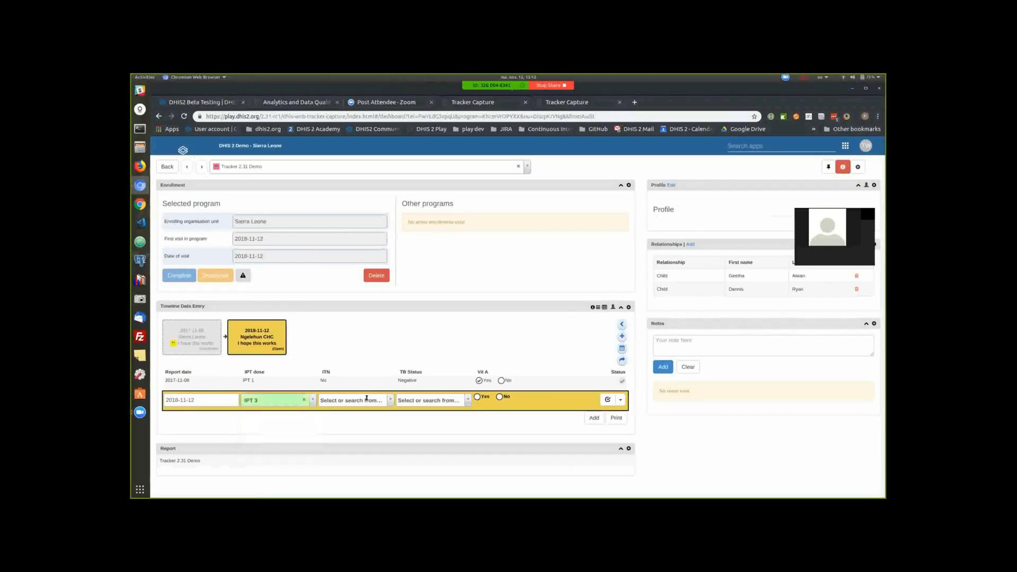
left_click(369, 400)
left_click(364, 433)
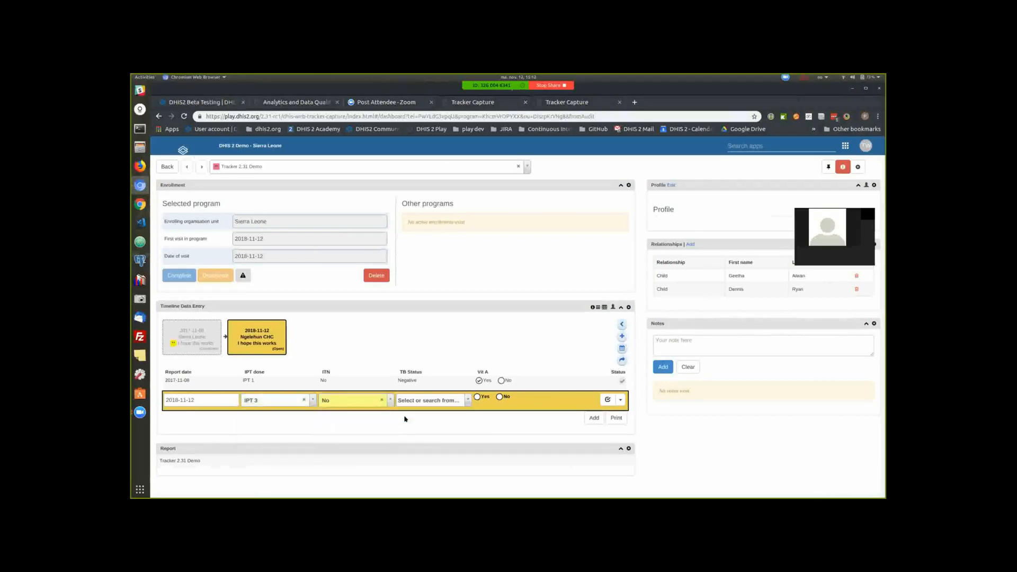
left_click(417, 400)
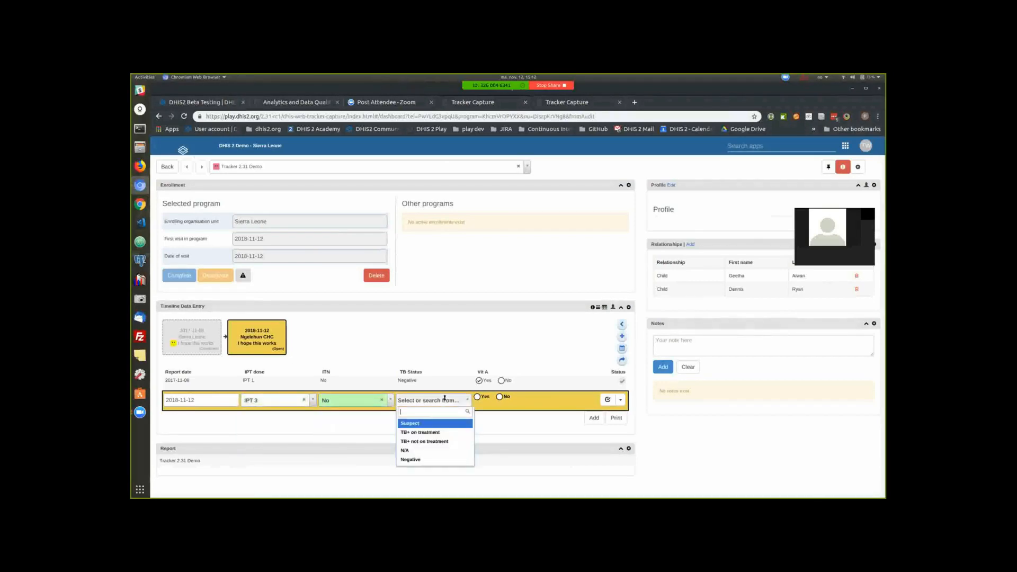
left_click(423, 450)
left_click(478, 397)
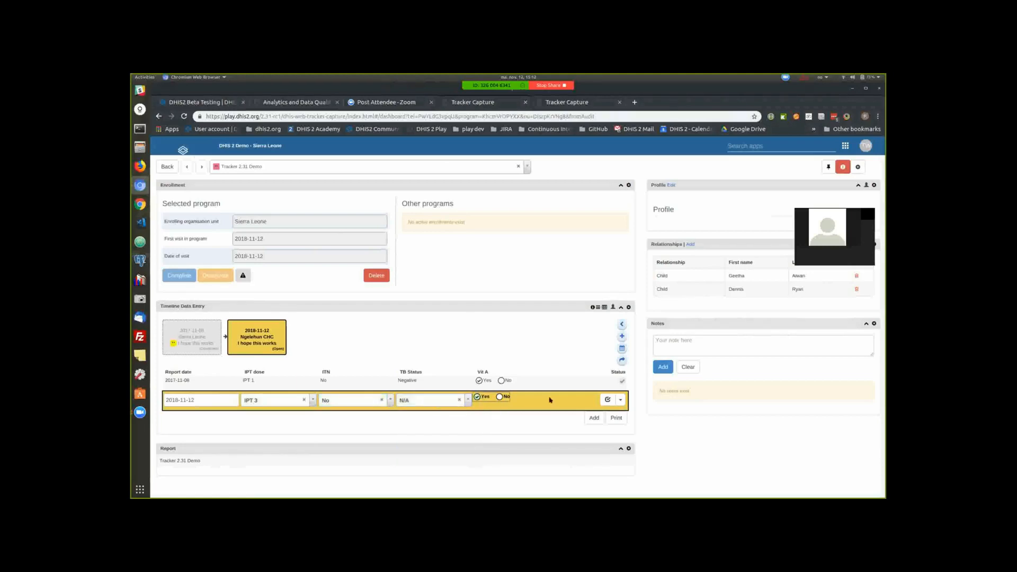
left_click(608, 400)
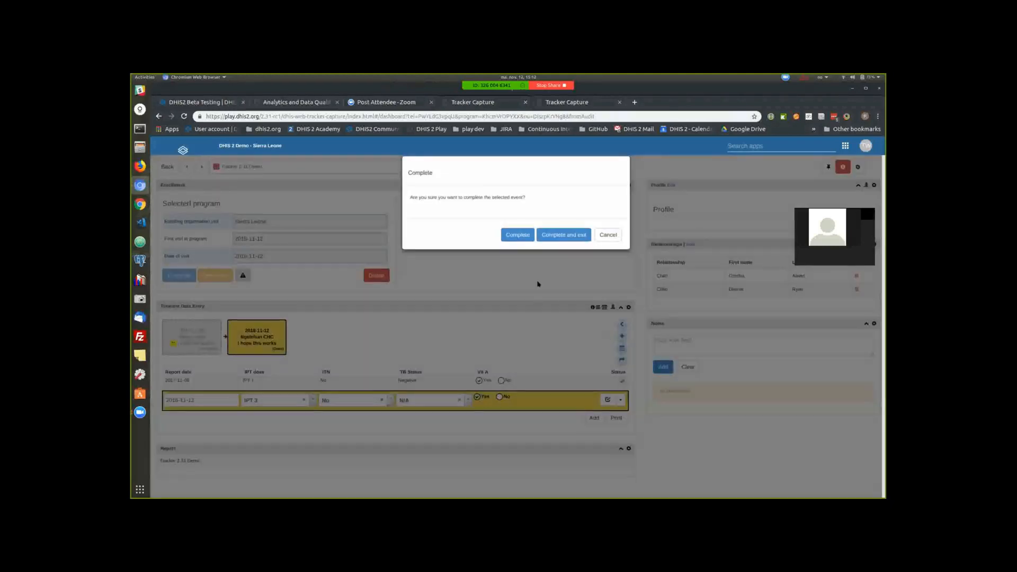
left_click(518, 235)
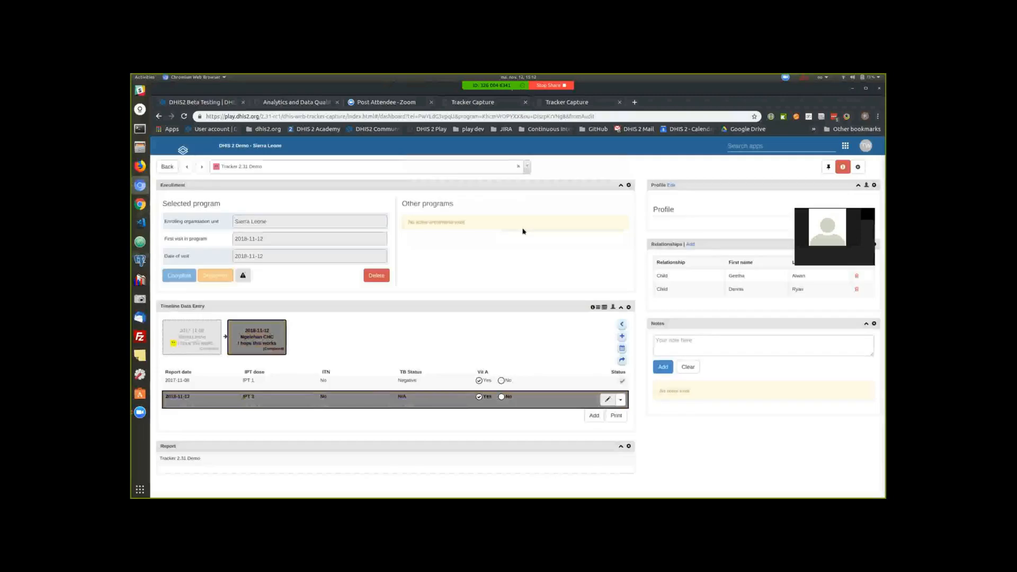
- Set Timeline Data Entry to the POP-over form and add another event dated 2018-11-12, leaving its data fields empty
left_click(602, 308)
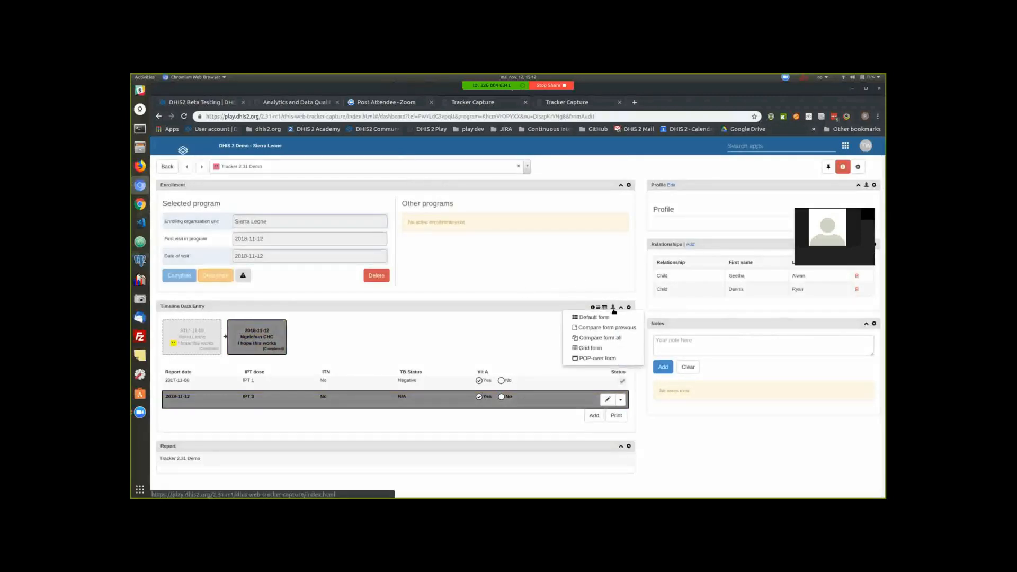
left_click(599, 359)
left_click(594, 414)
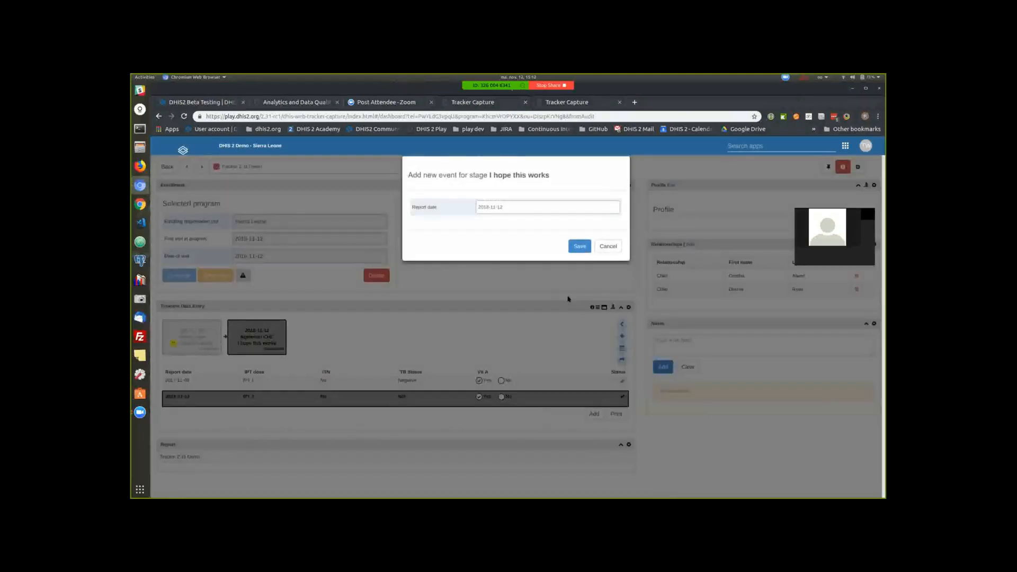
left_click(579, 246)
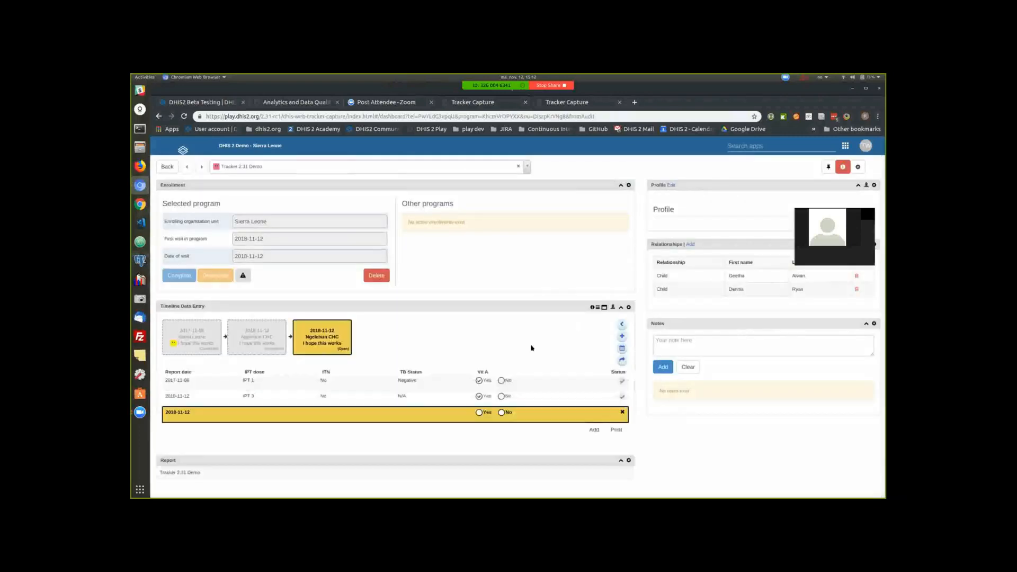
left_click(487, 420)
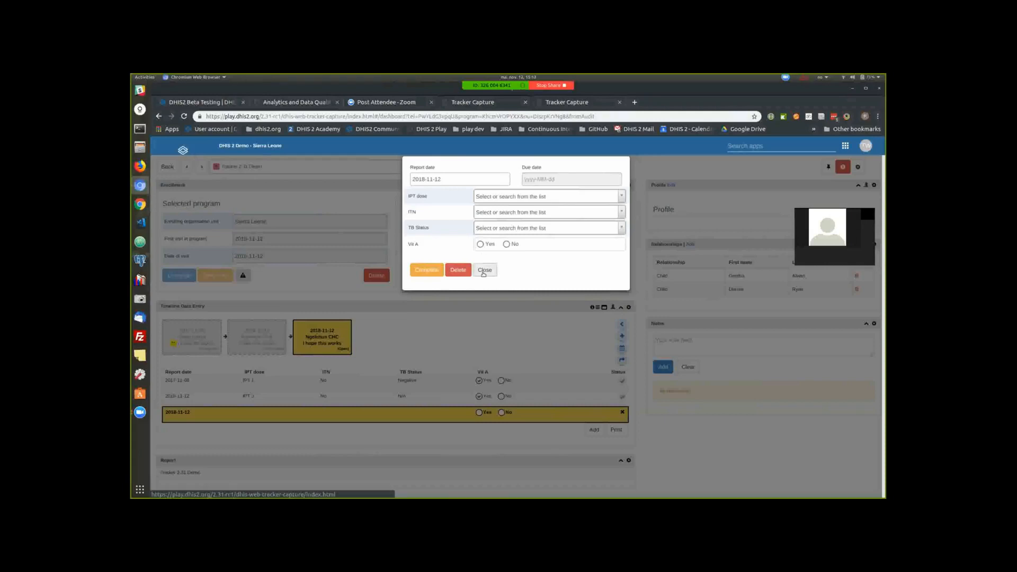
left_click(785, 387)
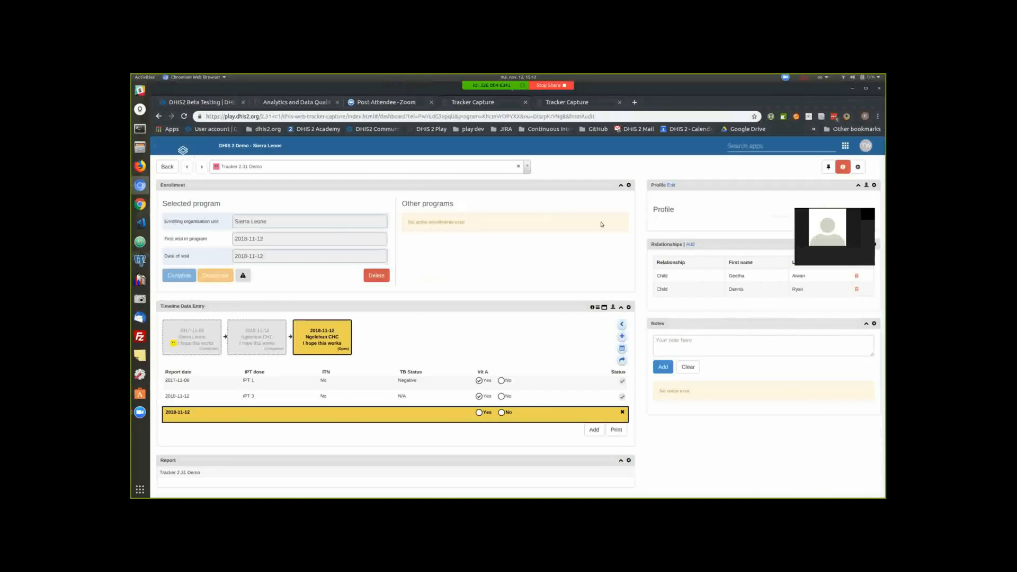
- Try to add a Mother-Child_a-to-b_(Person-Person) relationship to a person registered in the Child Programme
left_click(690, 245)
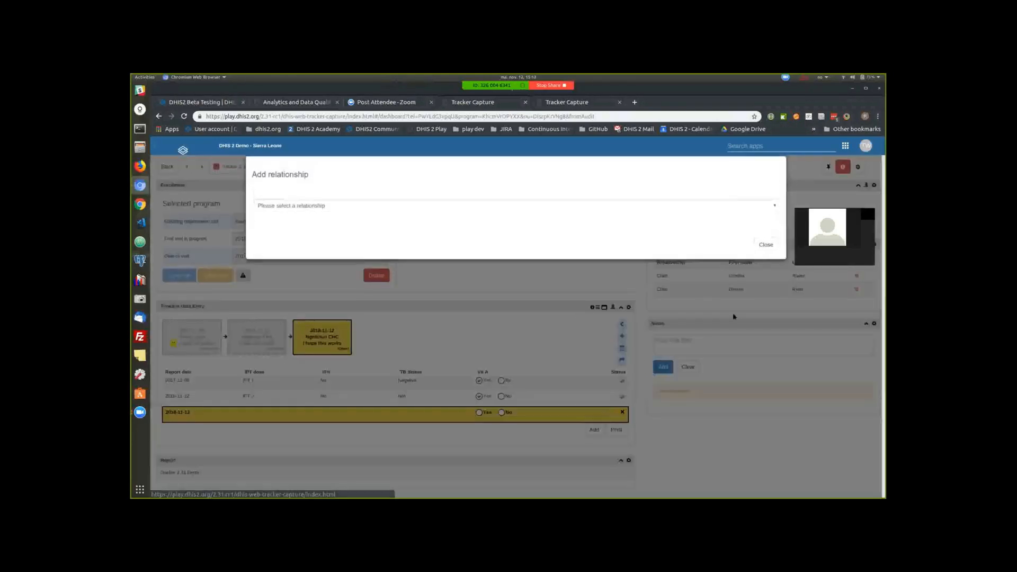
left_click(513, 207)
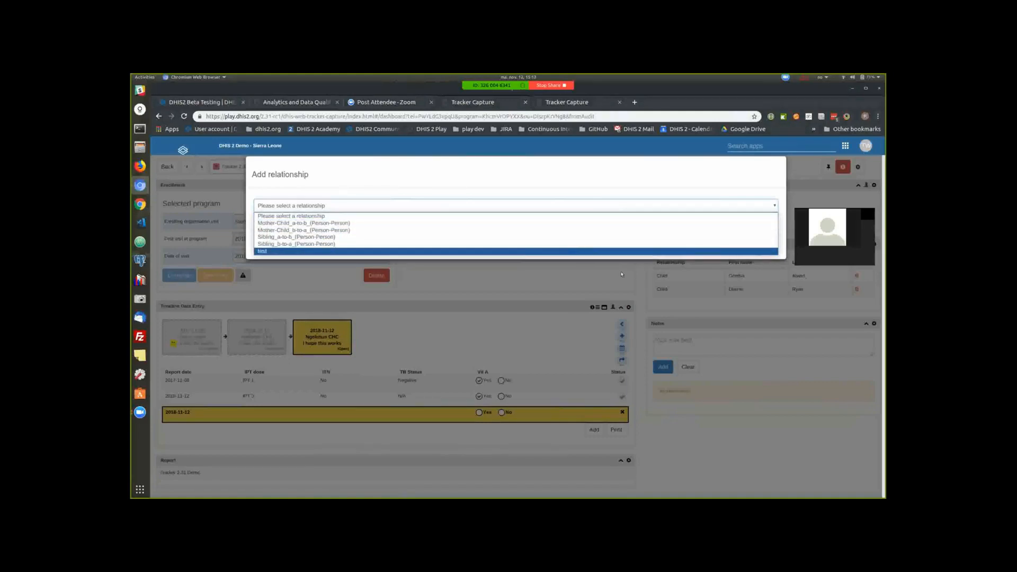
left_click(388, 222)
left_click(456, 243)
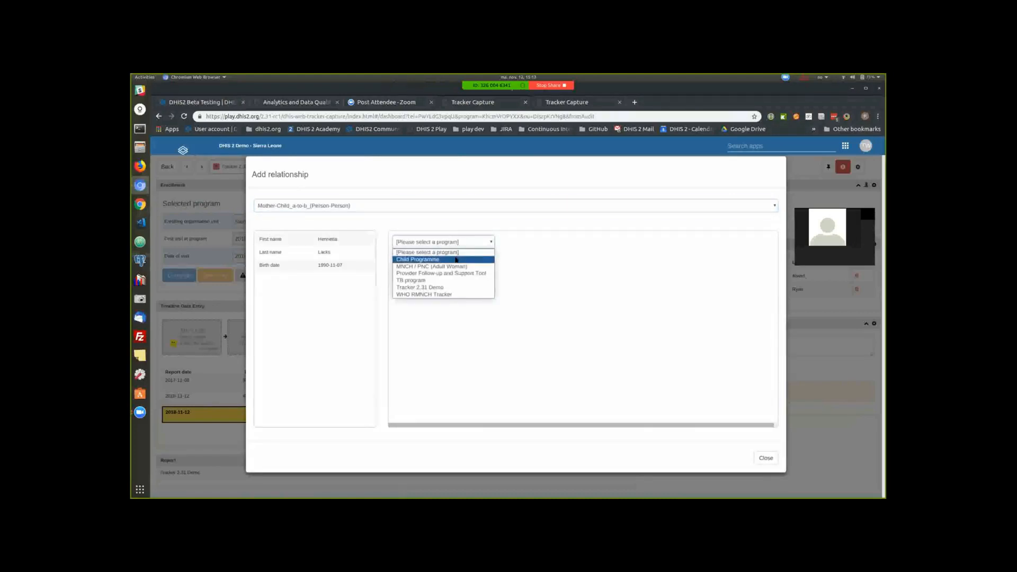
left_click(456, 260)
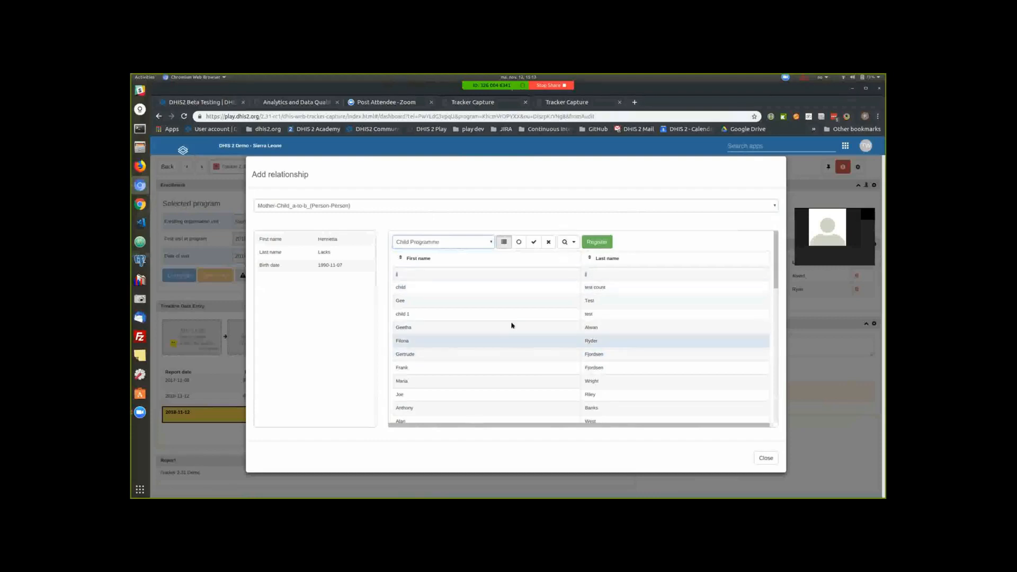
left_click(512, 340)
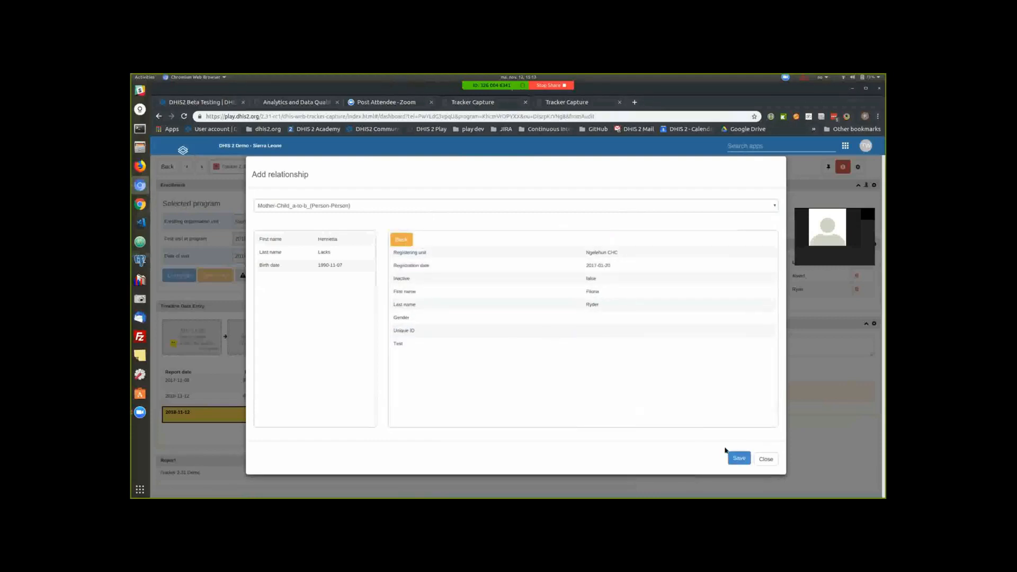
left_click(741, 457)
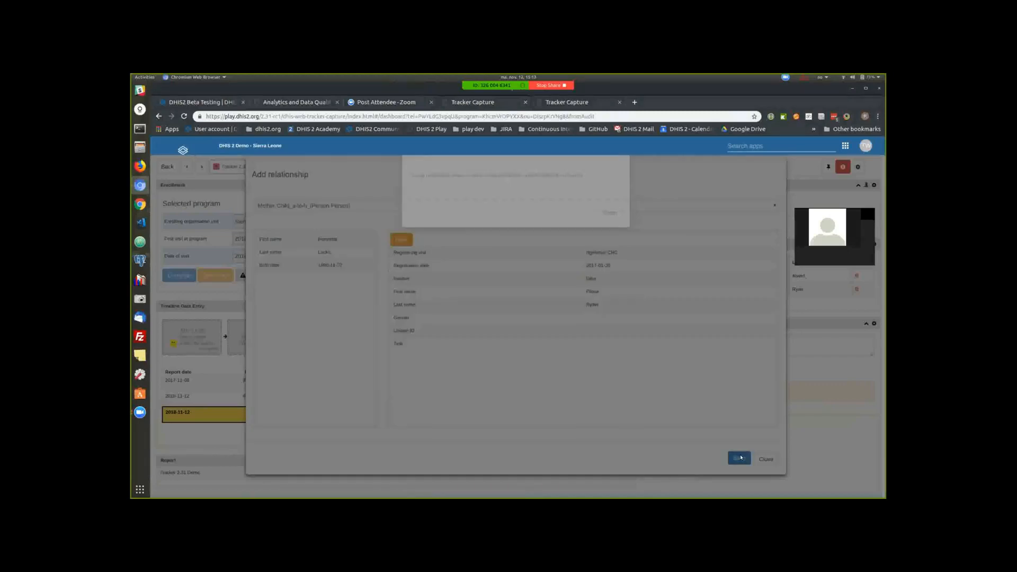
left_click(609, 238)
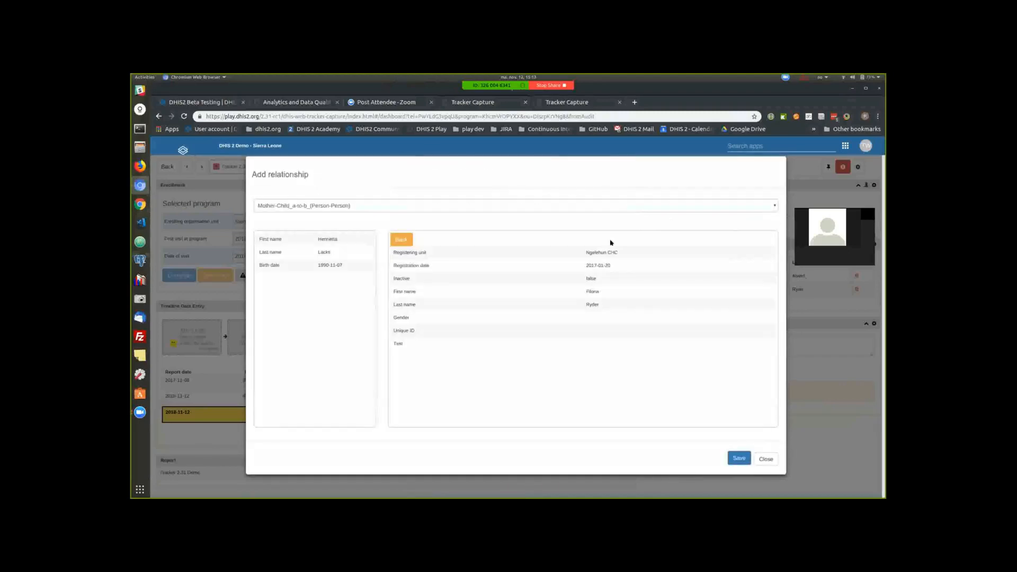
left_click(766, 459)
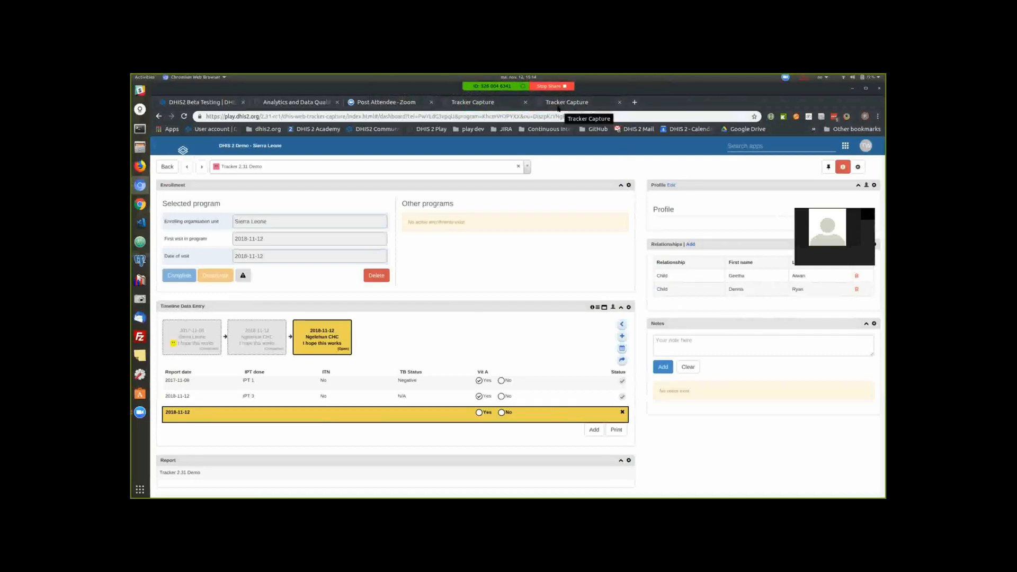
- Switch to the EPI Tracker Capture page and set the date of services given to 2018-11-12 for the newest Immunization event
left_click(552, 104)
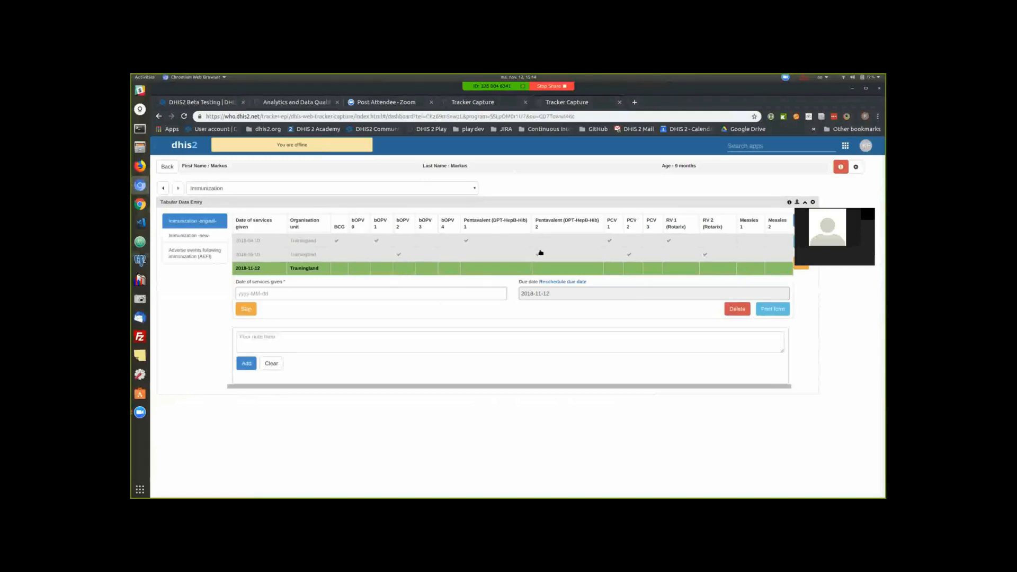
left_click(268, 293)
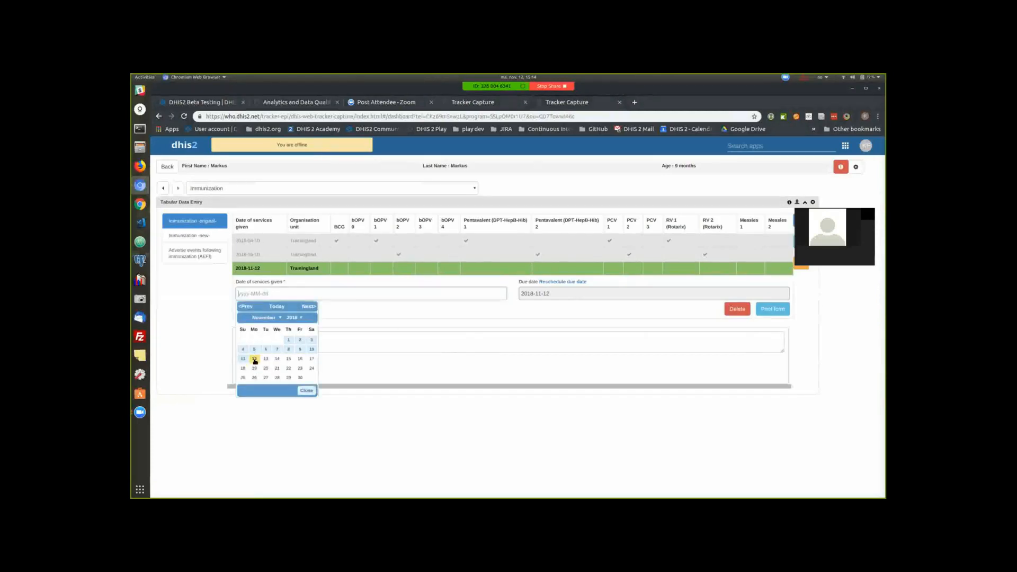
left_click(255, 359)
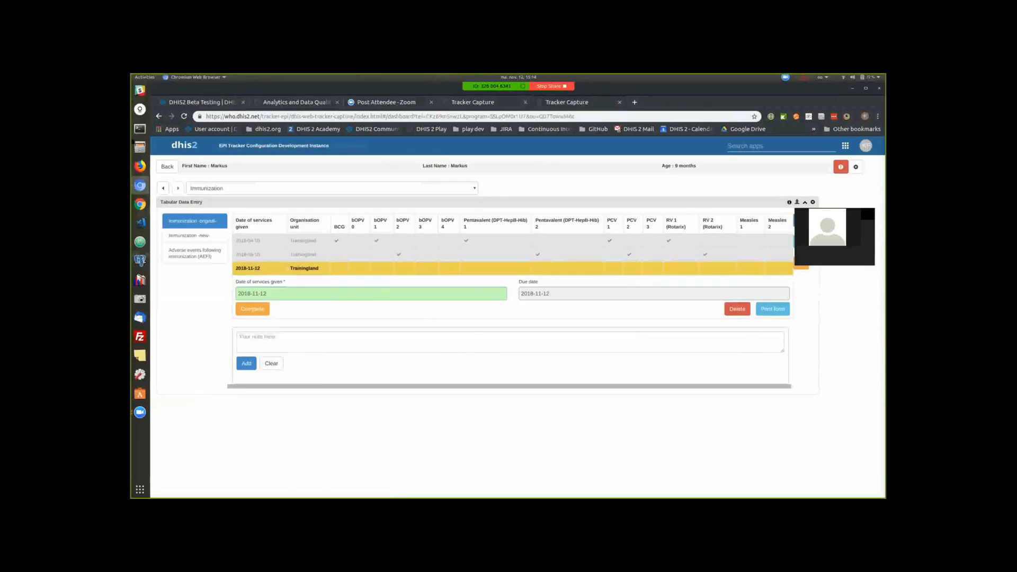
key("super")
left_click(373, 278)
- Return to the Sierra Leone demo instance and open the Program indicator list in Maintenance
left_click(469, 102)
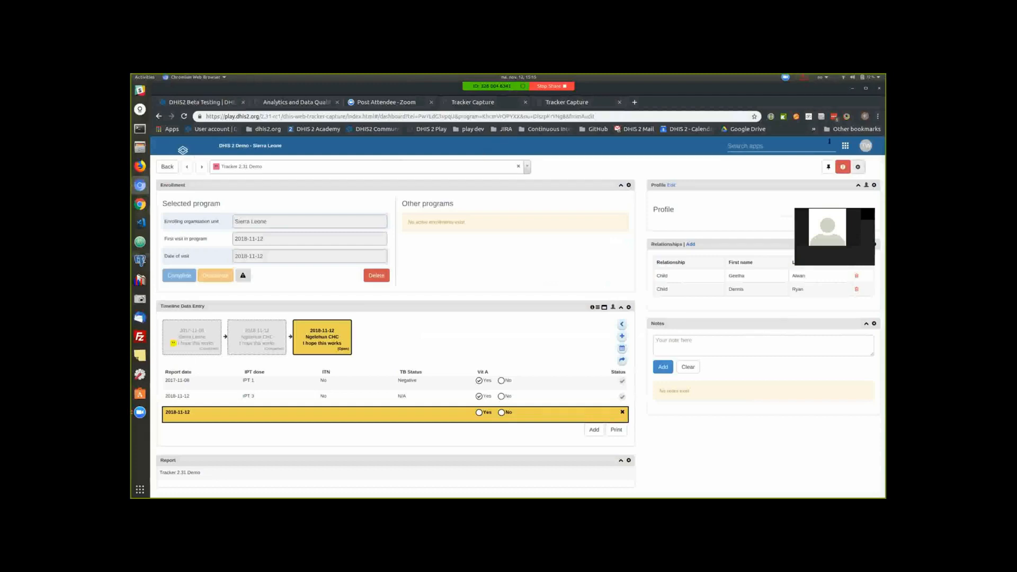
left_click(843, 149)
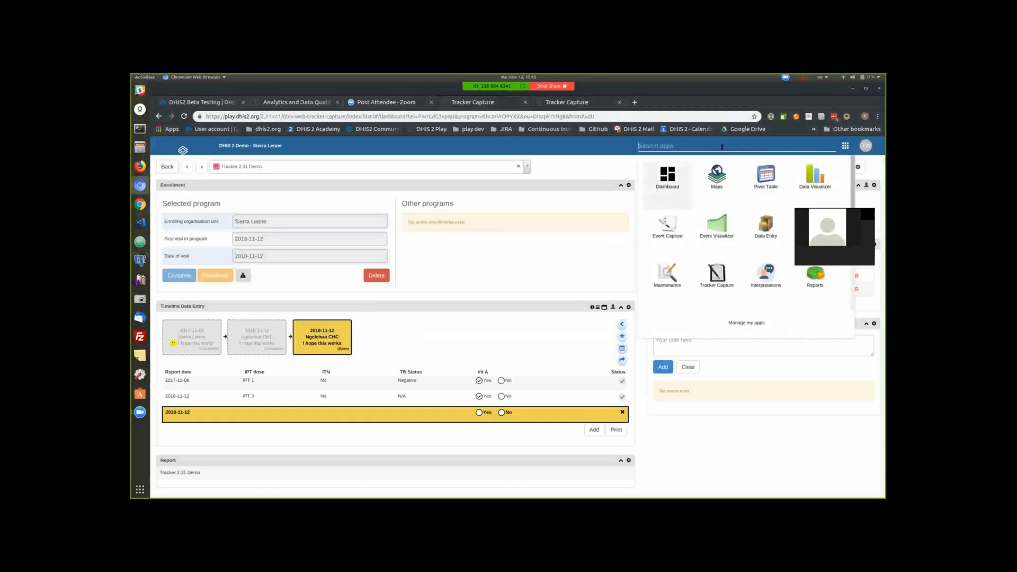
type("pro")
left_click(712, 185)
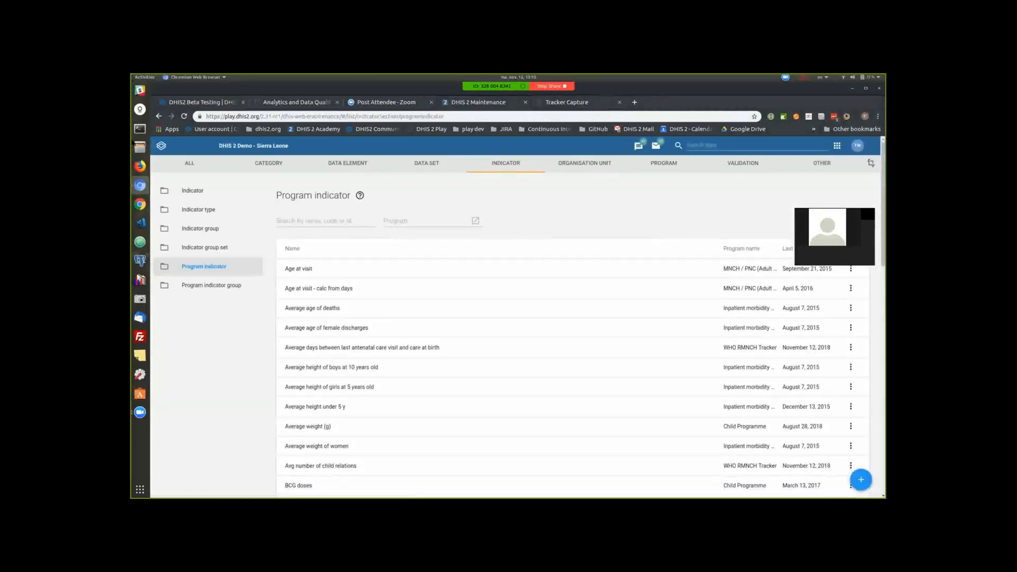
- Search the program indicators for "avg" and review the expression of Avg number of child relations
left_click(310, 218)
type("avg")
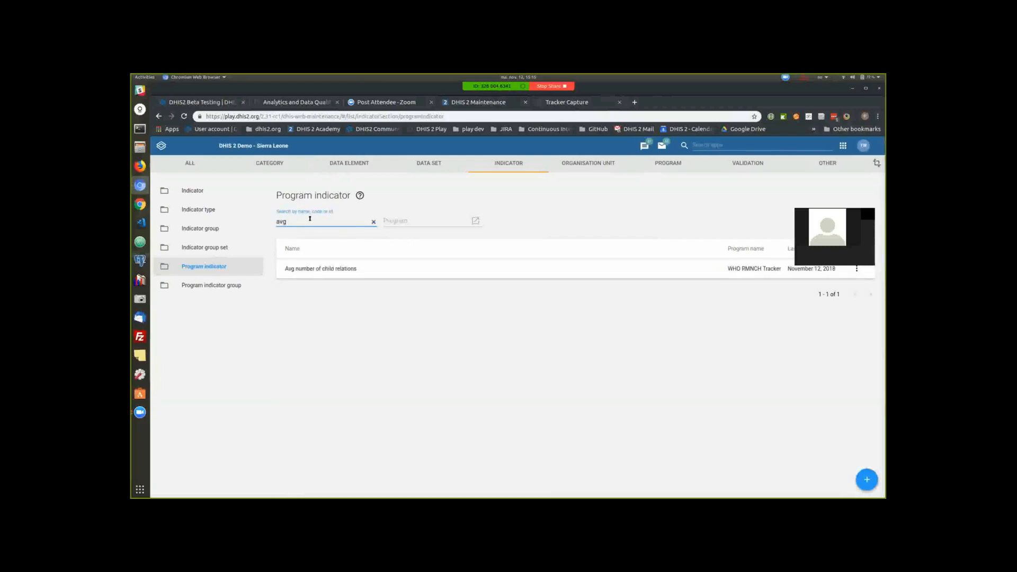
left_click(564, 267)
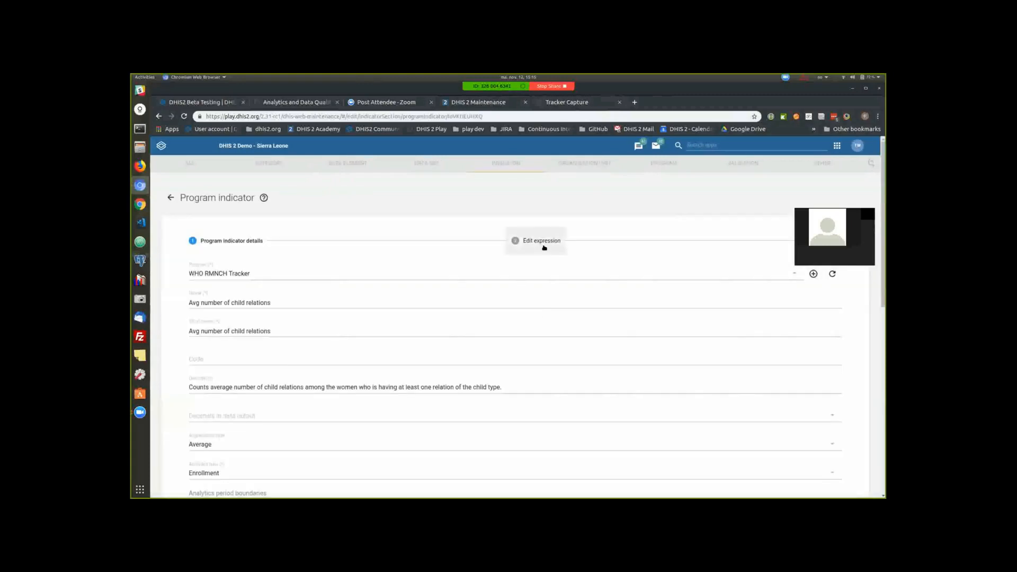
left_click(544, 244)
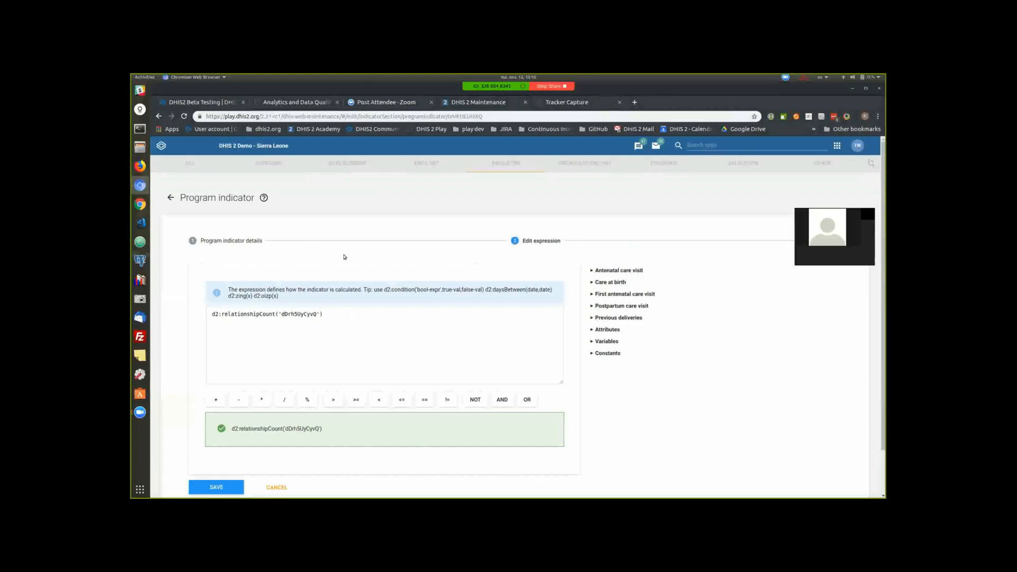
left_click(171, 197)
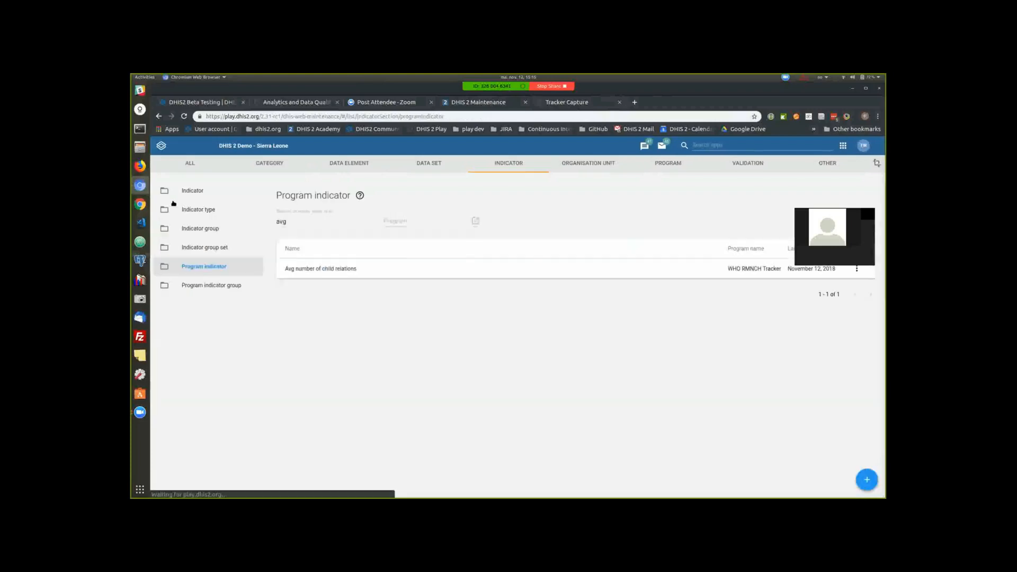
- Leave the program indicator list and switch to the Pivot Table app
left_click(293, 217)
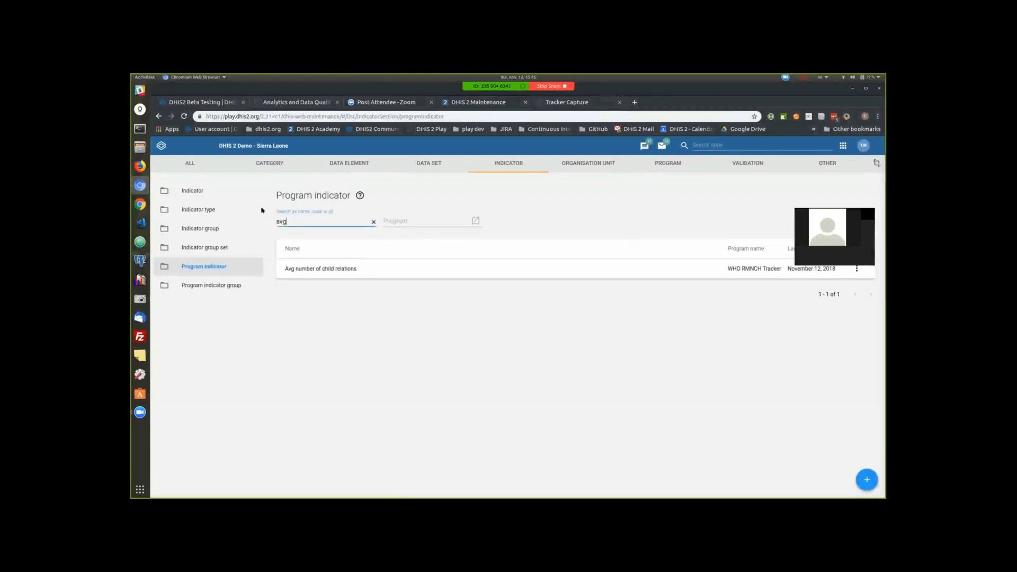
key("ctrl+a")
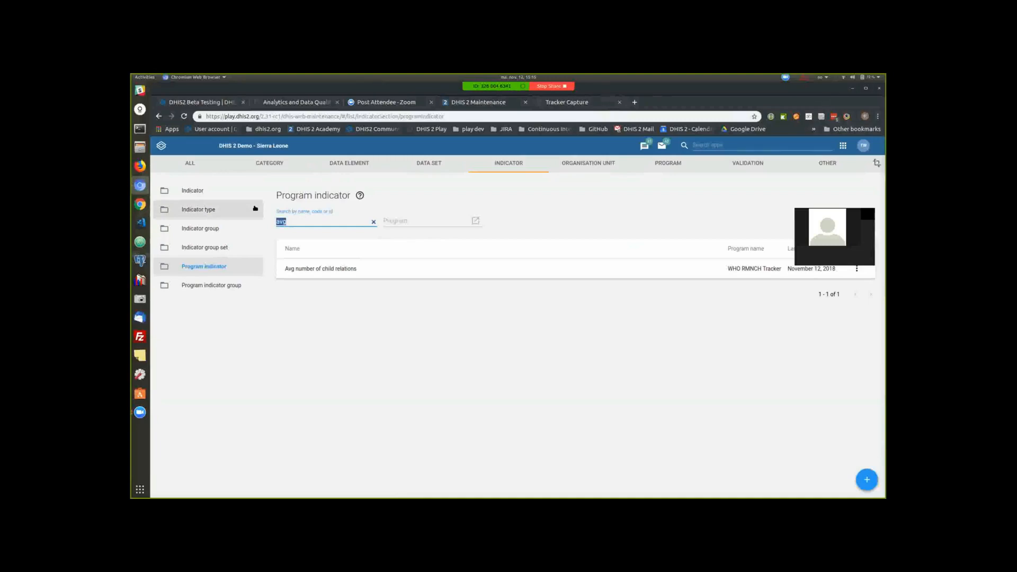
left_click(829, 149)
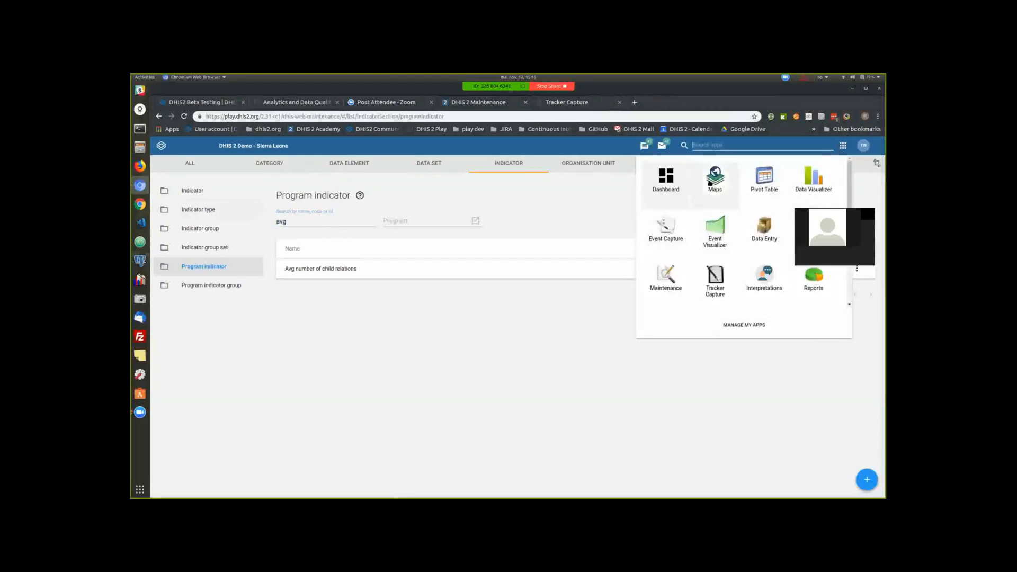
left_click(763, 183)
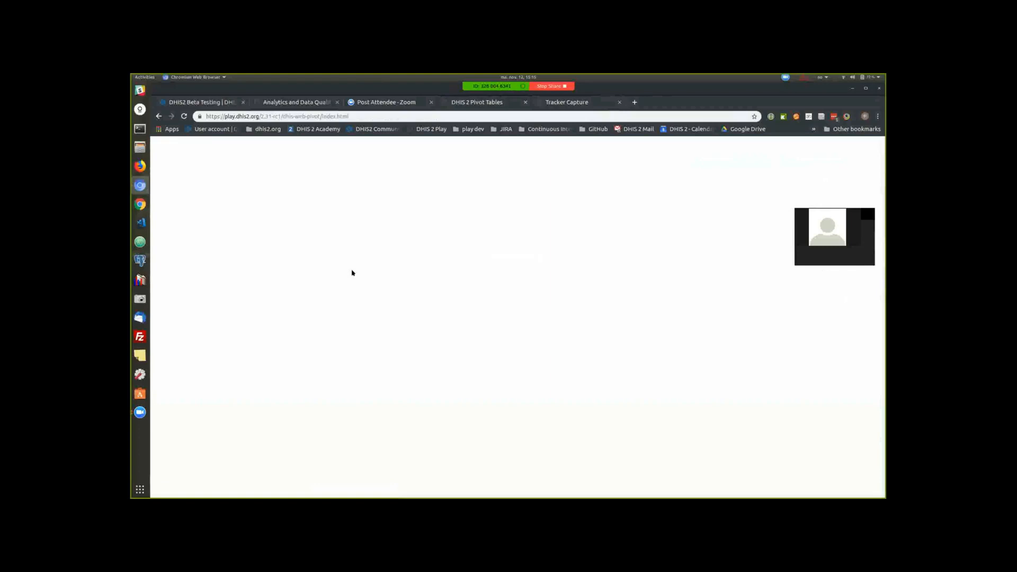
- Build a pivot table of the WHO RMNCH Tracker program indicator Avg number of child relations for this week and the last 12 months
left_click(178, 171)
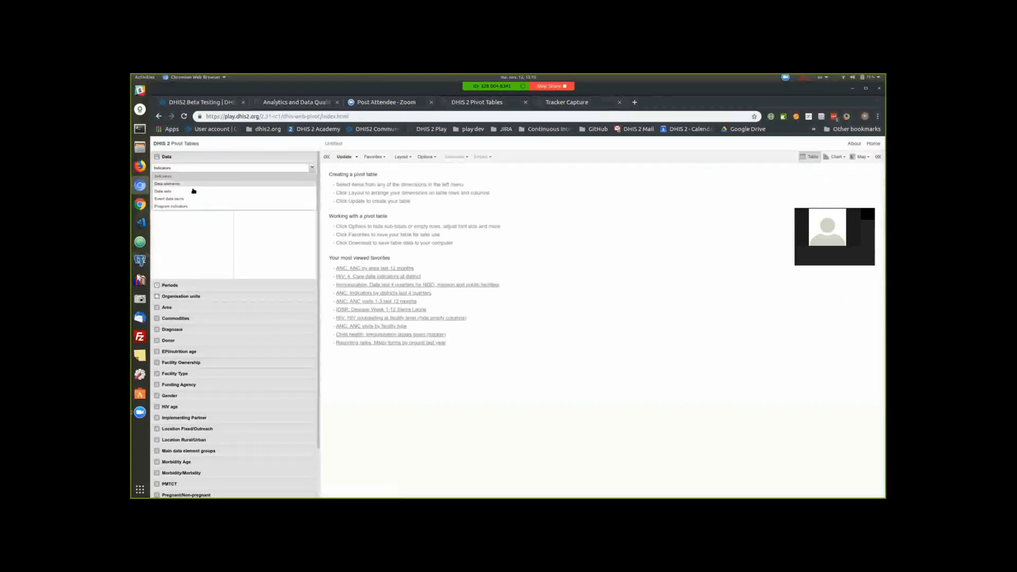
left_click(196, 206)
left_click(190, 180)
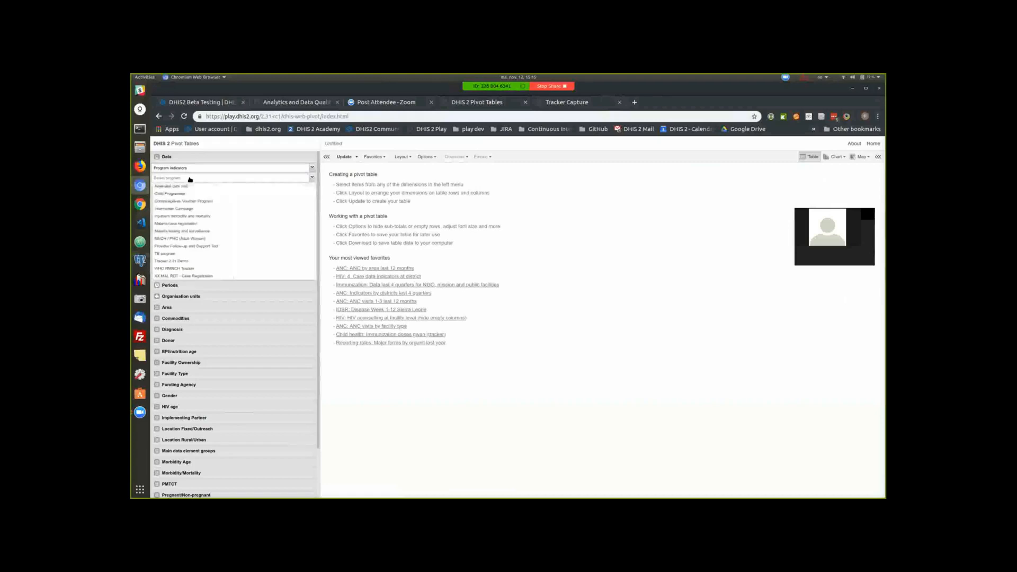
left_click(193, 268)
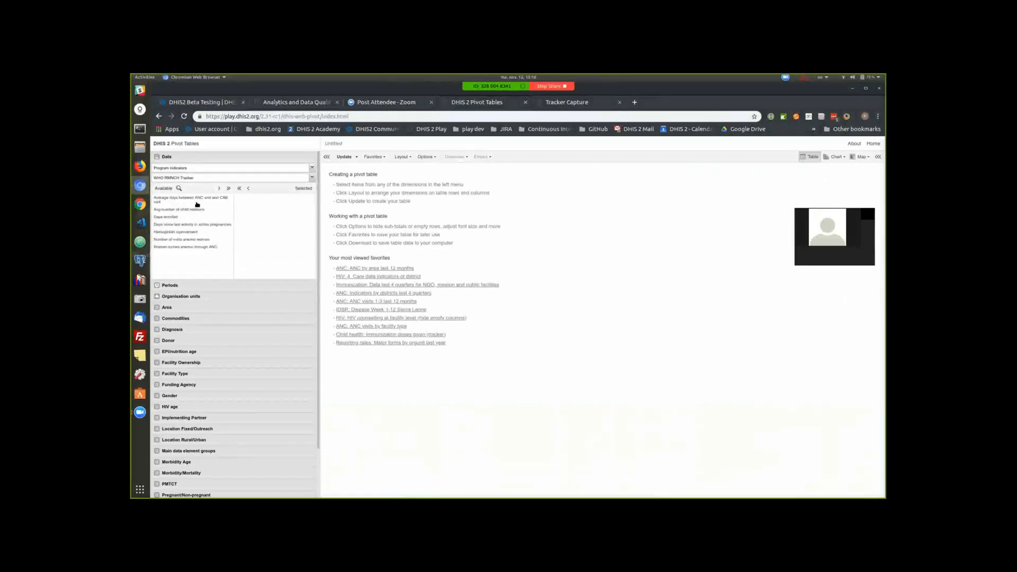
double_click(180, 209)
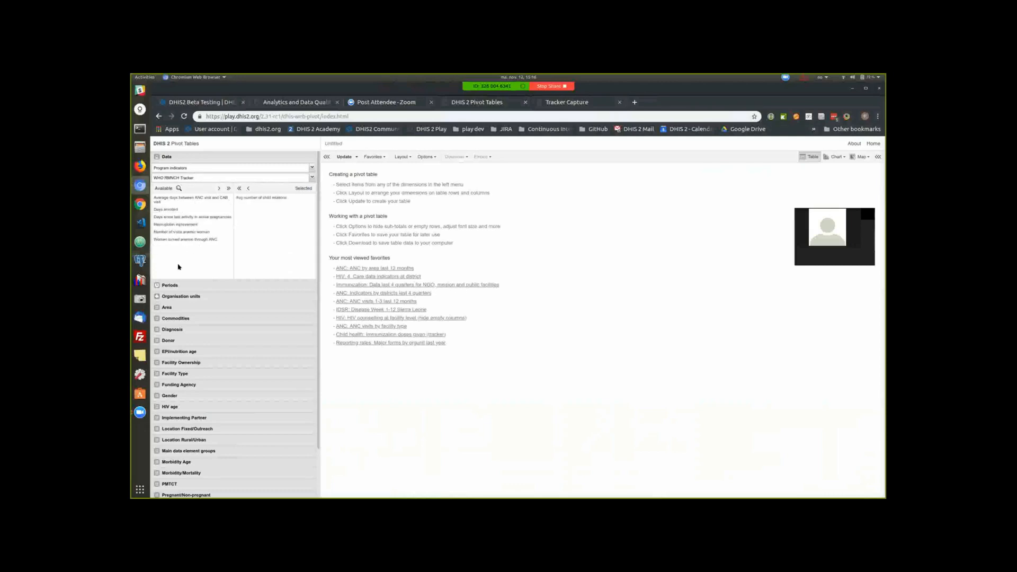
left_click(187, 287)
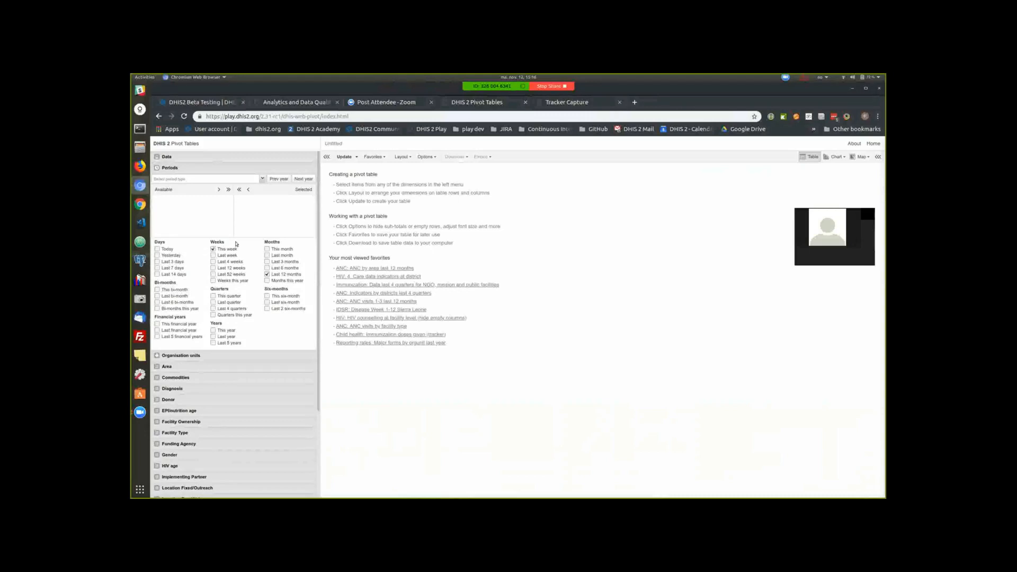
left_click(345, 157)
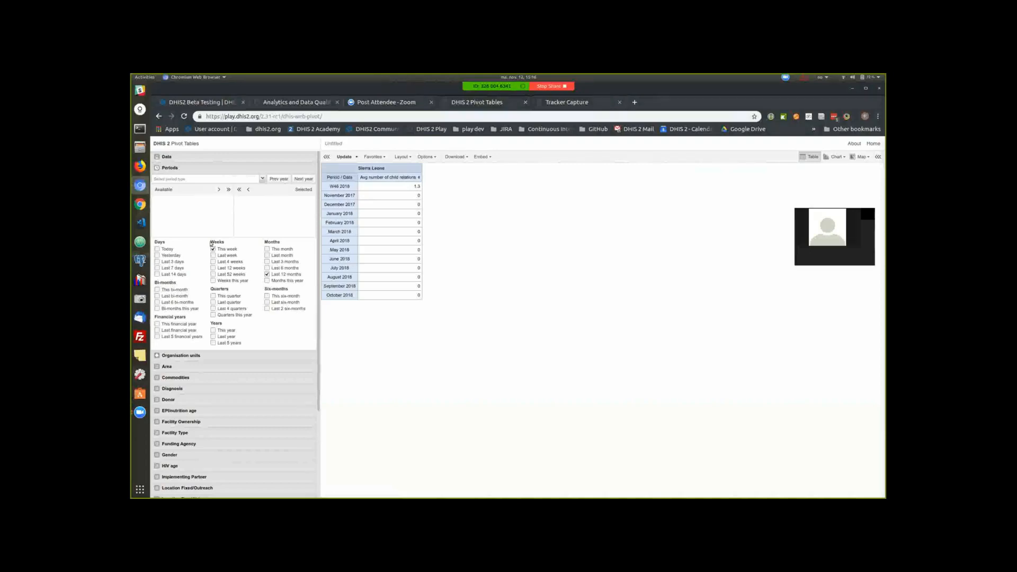
- Replace the table's program indicator with Average days between ANC visit and CAB visit and update the table
left_click(183, 157)
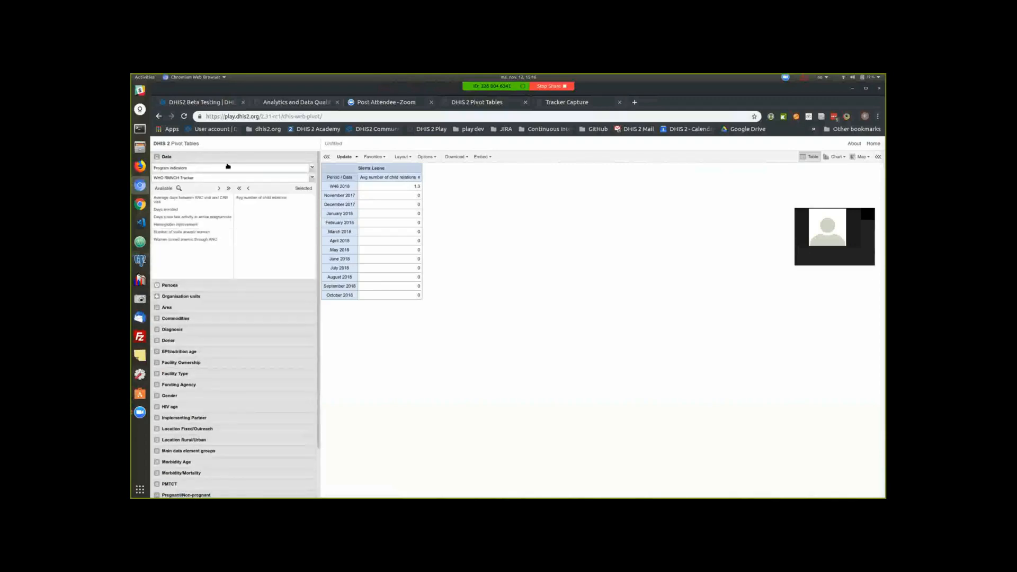
double_click(196, 197)
double_click(265, 197)
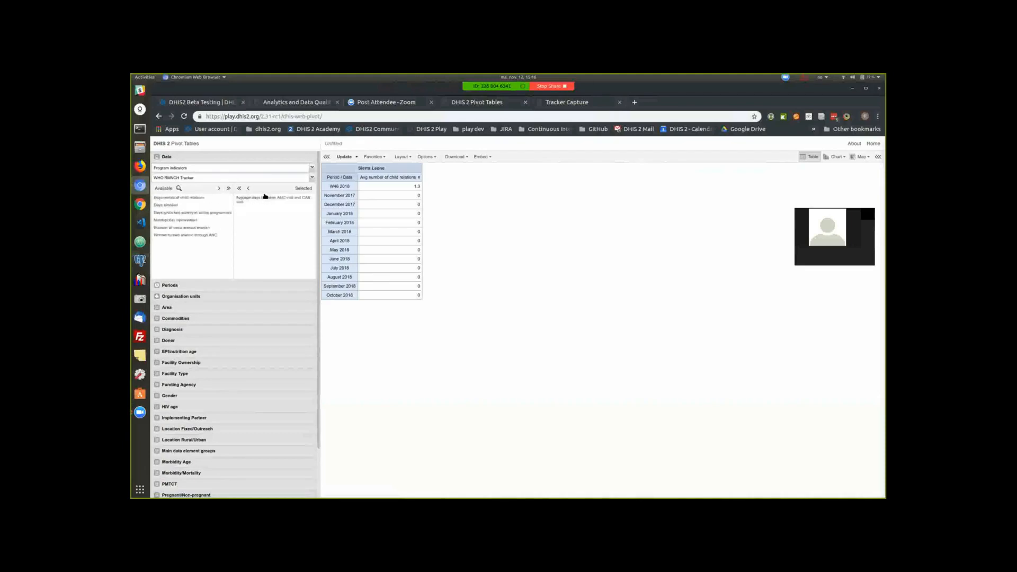
left_click(343, 159)
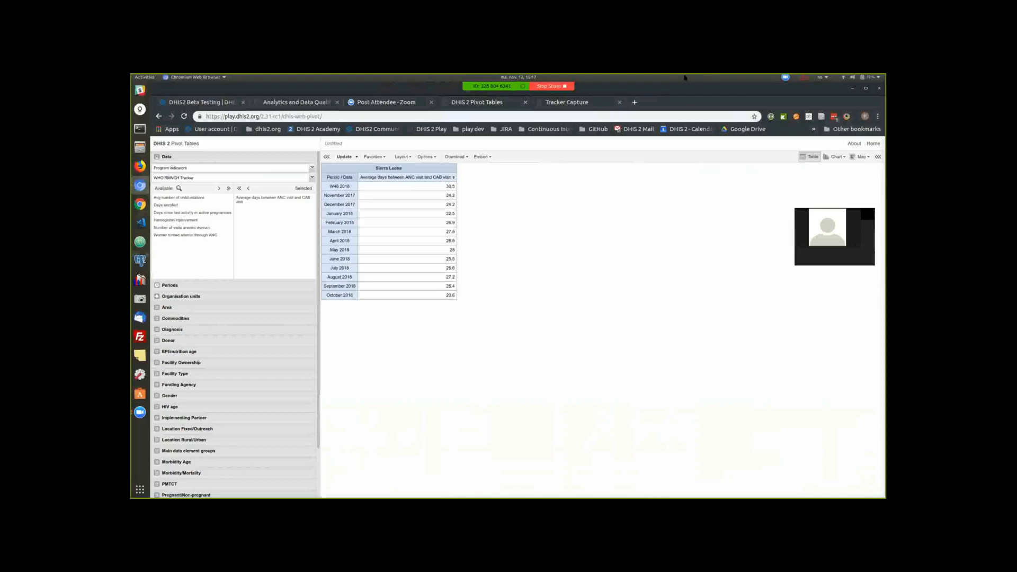
left_click(147, 77)
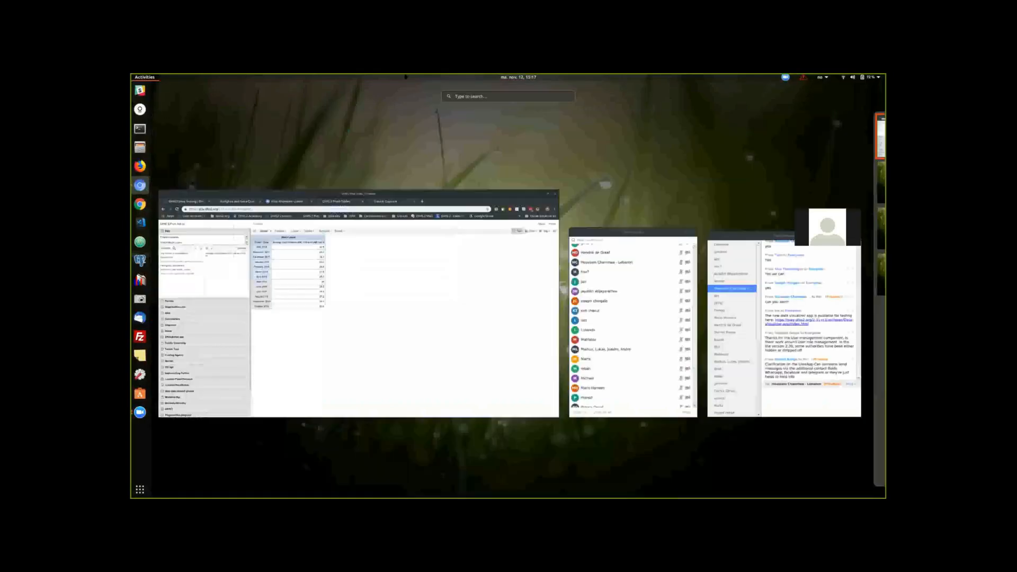
left_click(394, 269)
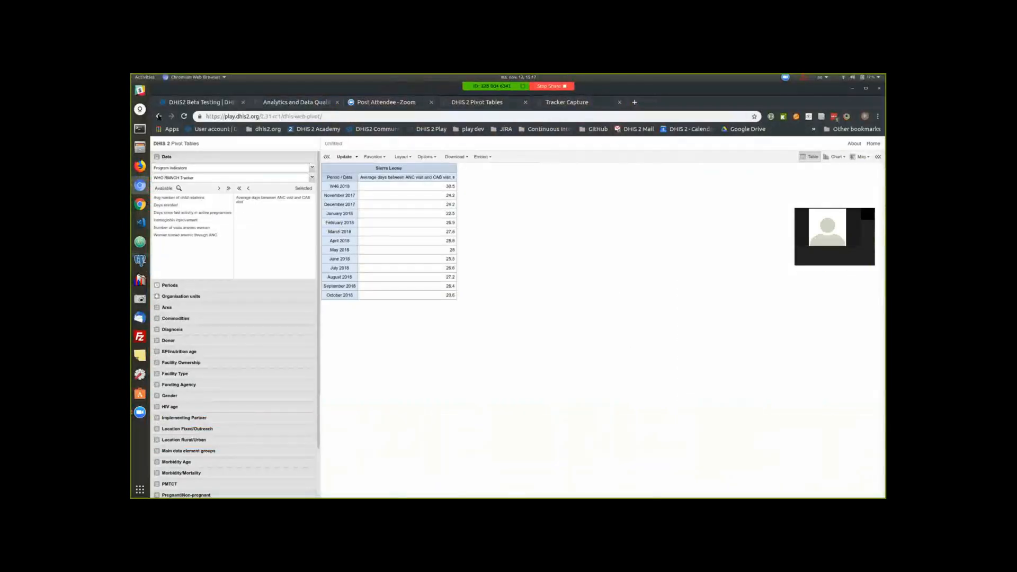
- Go back to the earlier Tracker Capture page and open the Program list in Maintenance from there
right_click(159, 116)
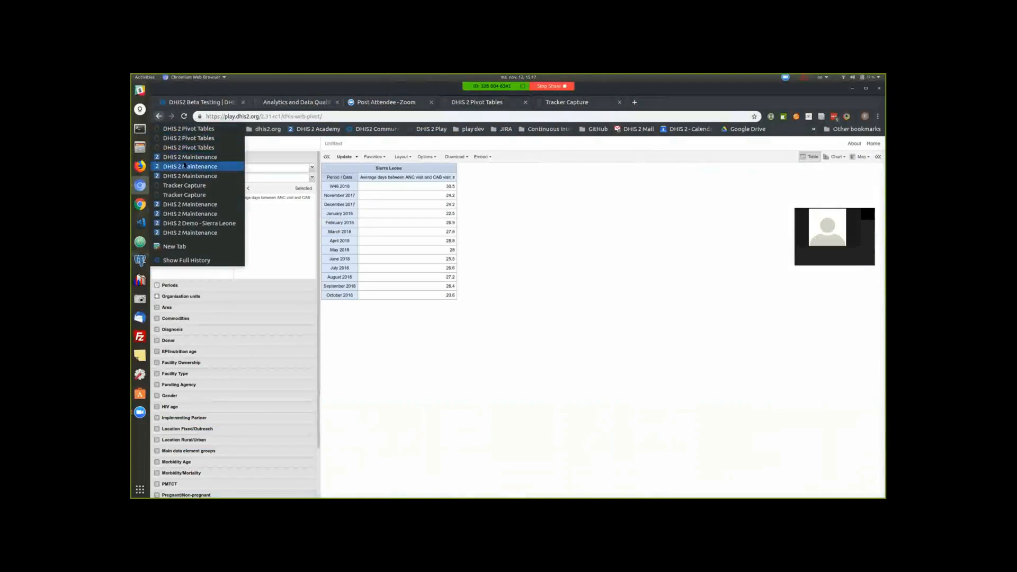
left_click(185, 195)
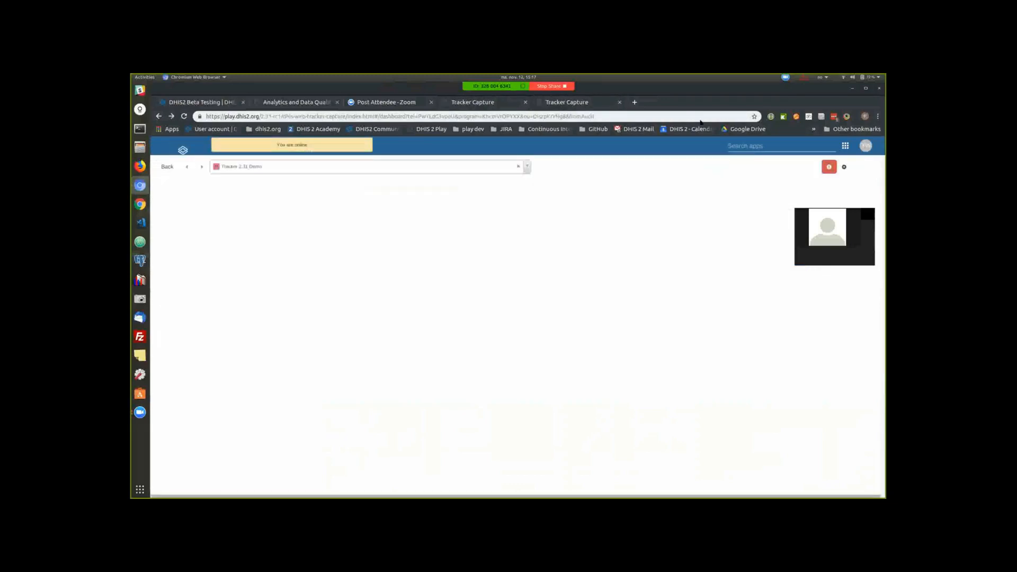
left_click(842, 145)
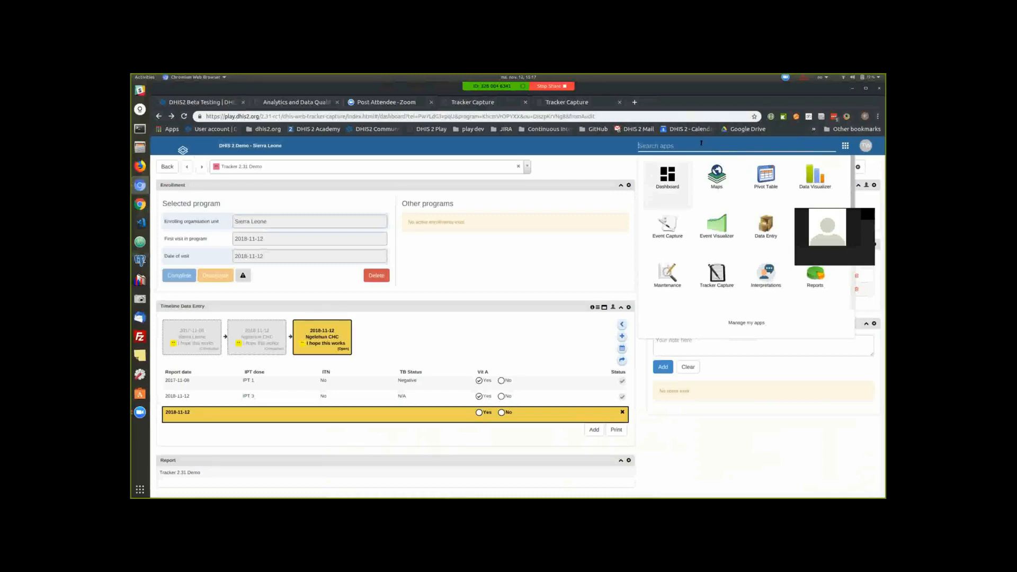
type("pro")
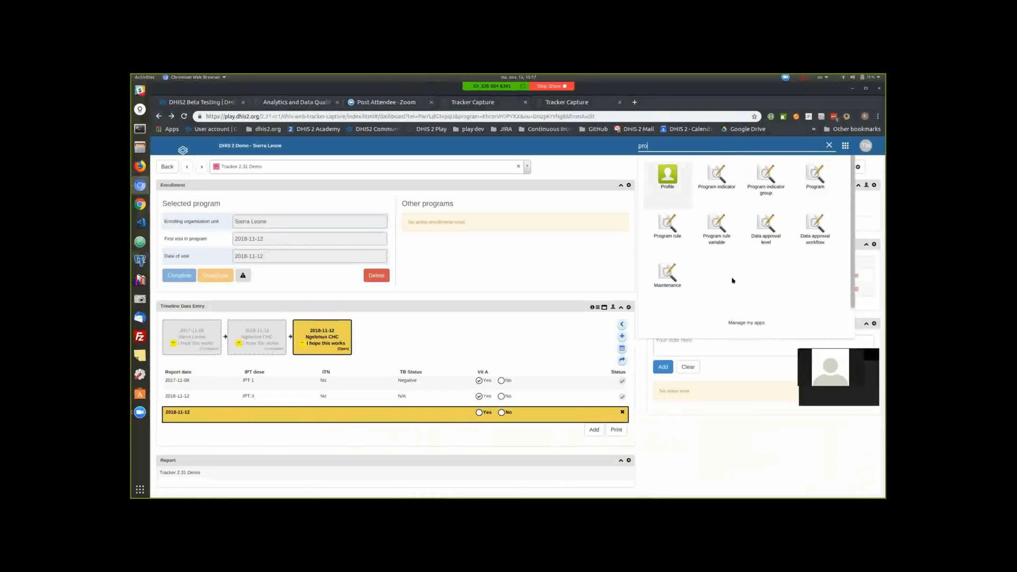
left_click(808, 178)
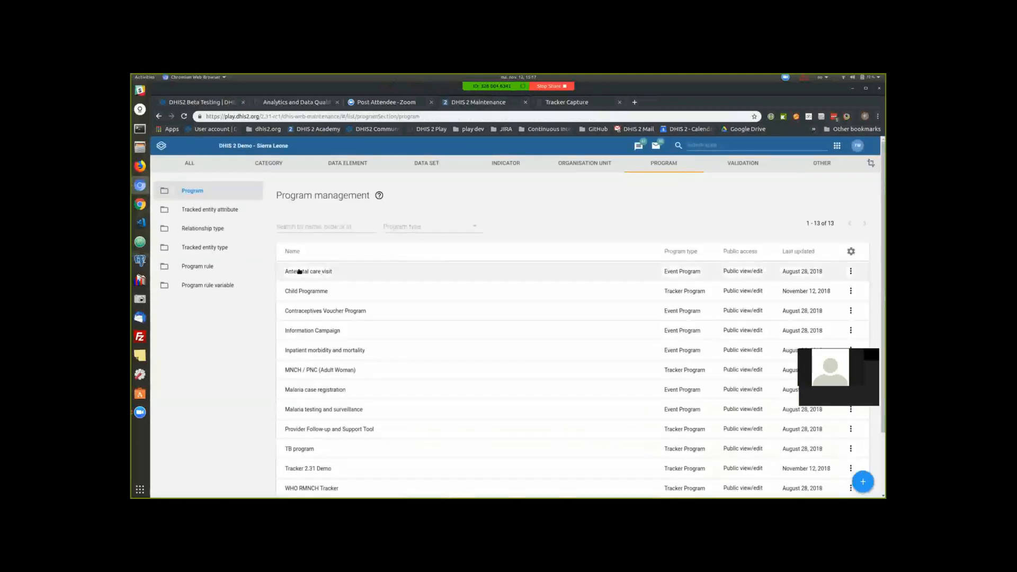
- Set the feature type of the Building tracked entity type to Polygon and save it
left_click(206, 247)
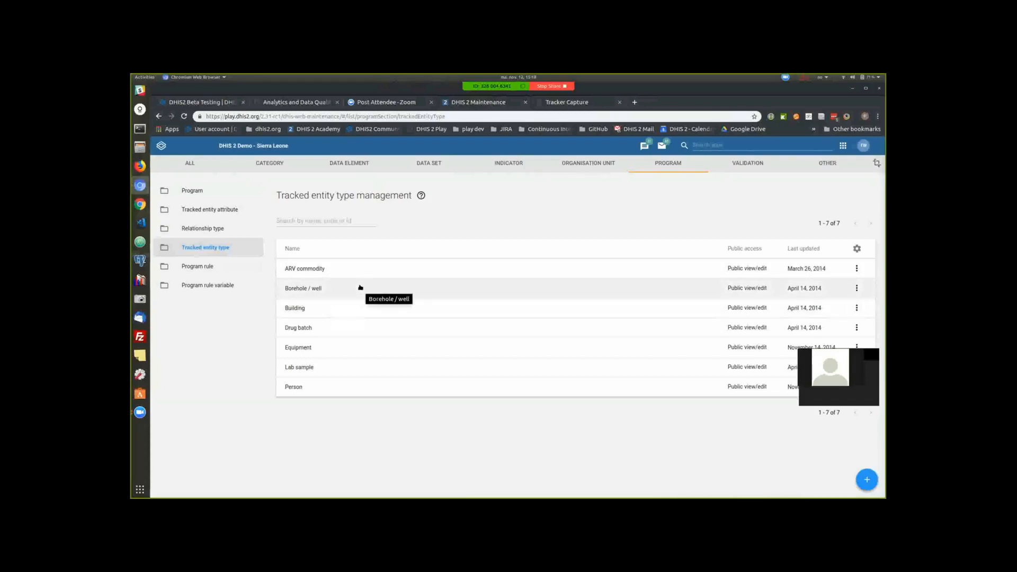
left_click(334, 309)
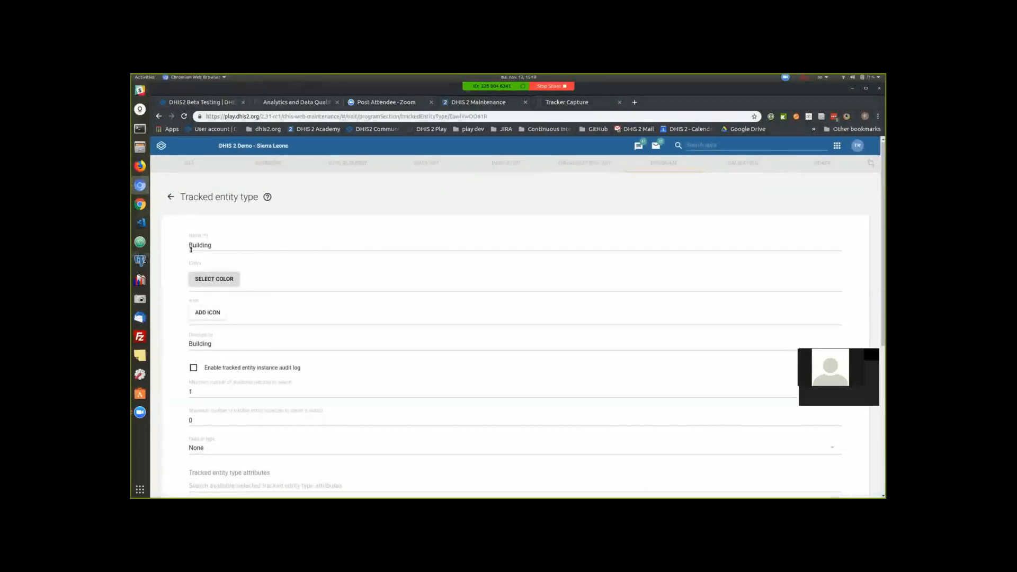
left_click(209, 451)
left_click(209, 424)
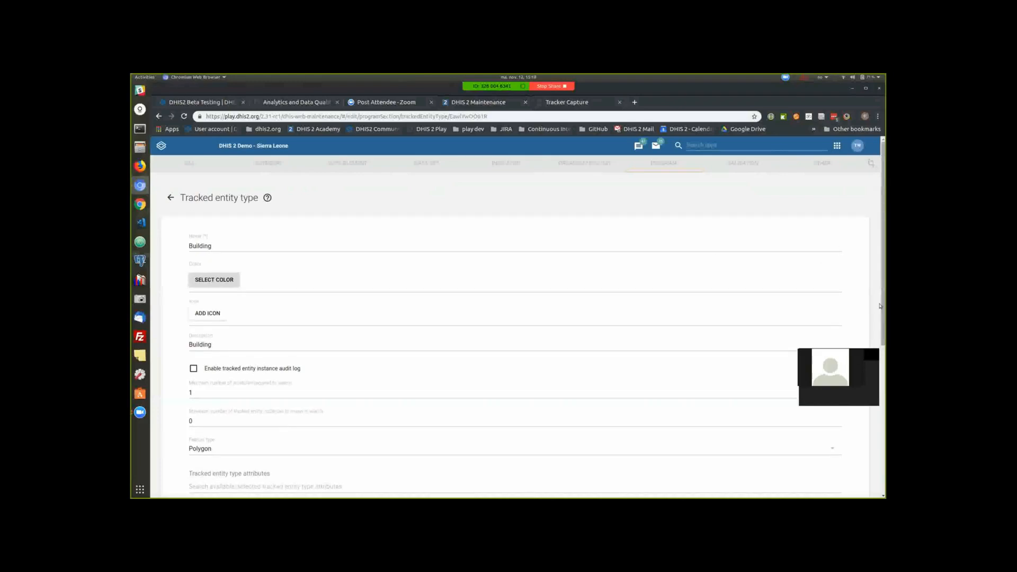
left_click_drag(882, 336, 883, 466)
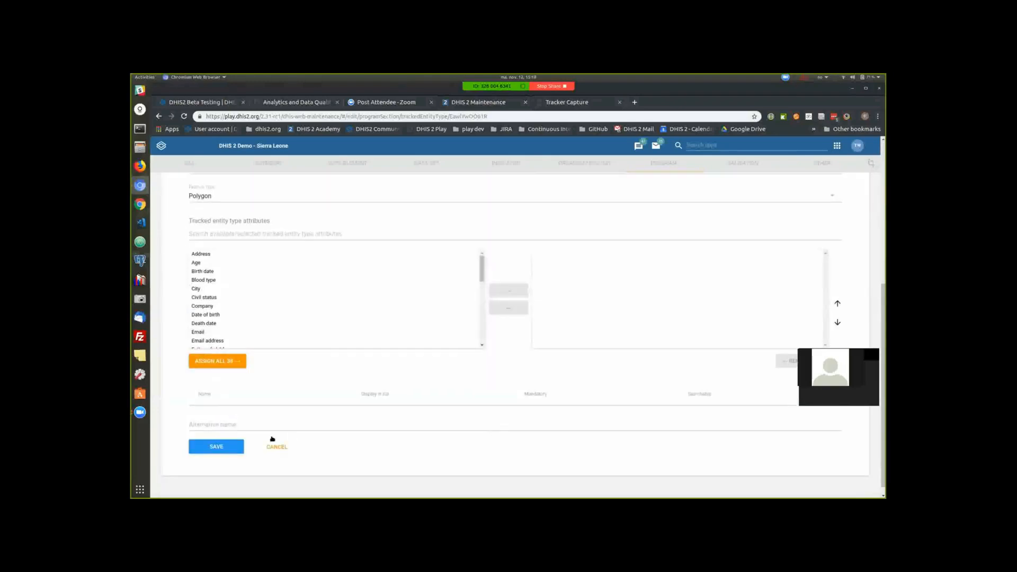
left_click(225, 446)
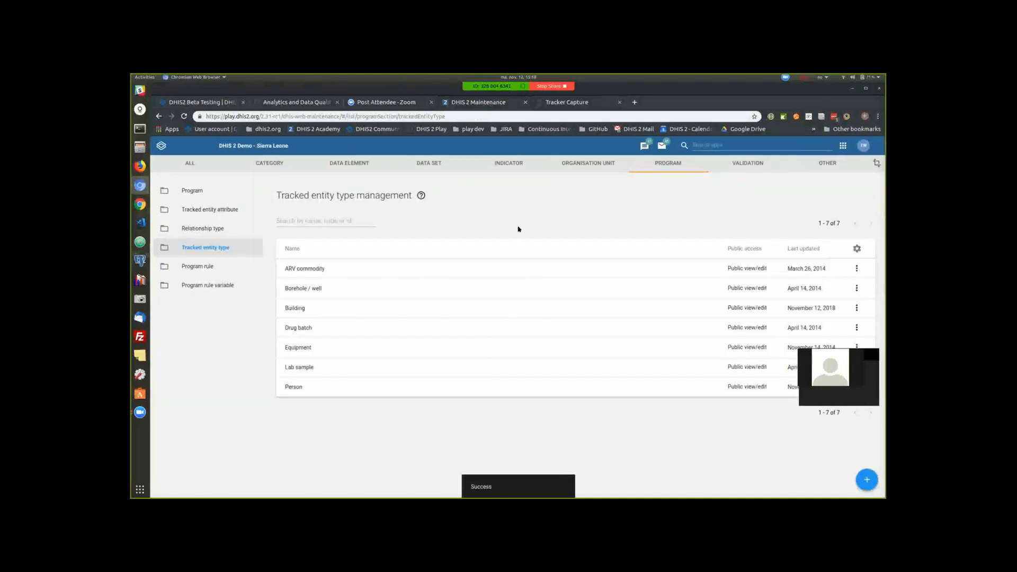
- Change the tracked entity type of the Tracker 2.31 Demo program to Building and save the program
left_click(191, 191)
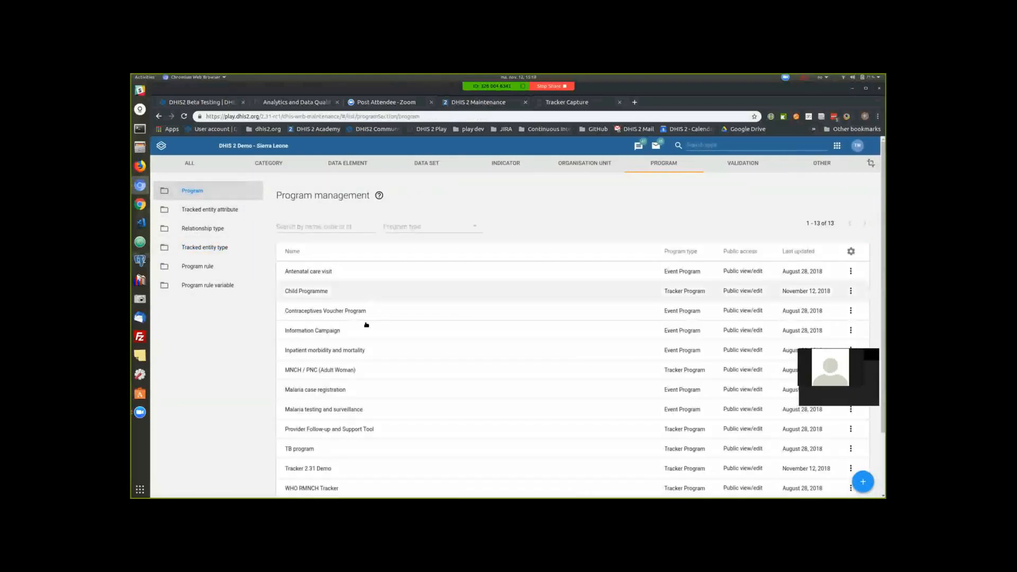
left_click(329, 469)
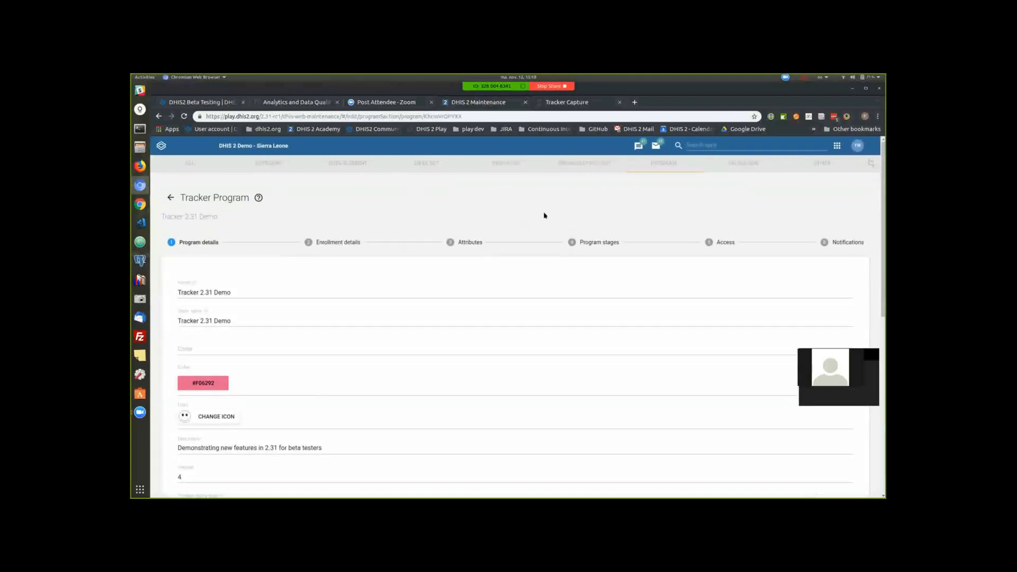
scroll(813, 211, "down", 3)
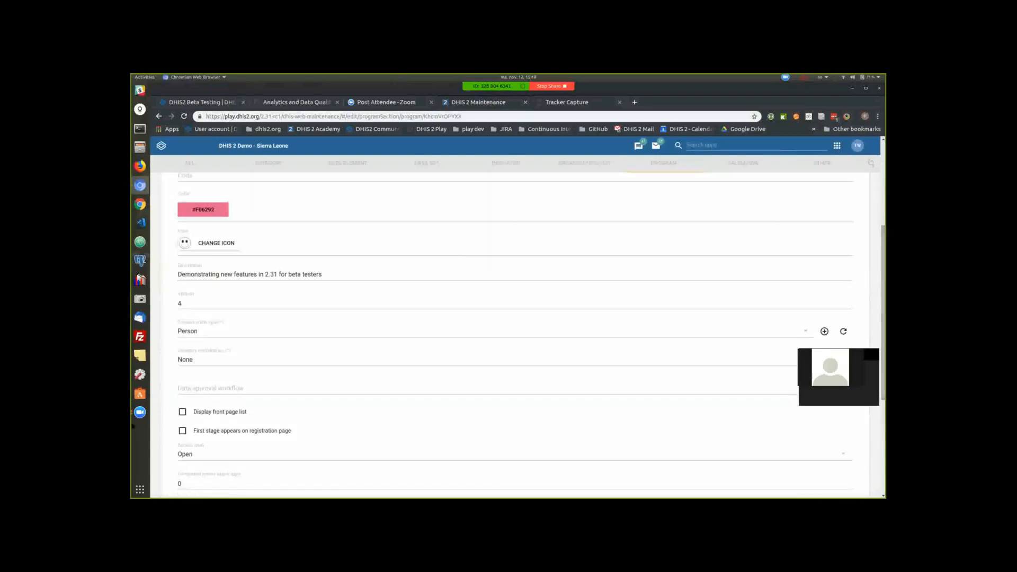
left_click(197, 332)
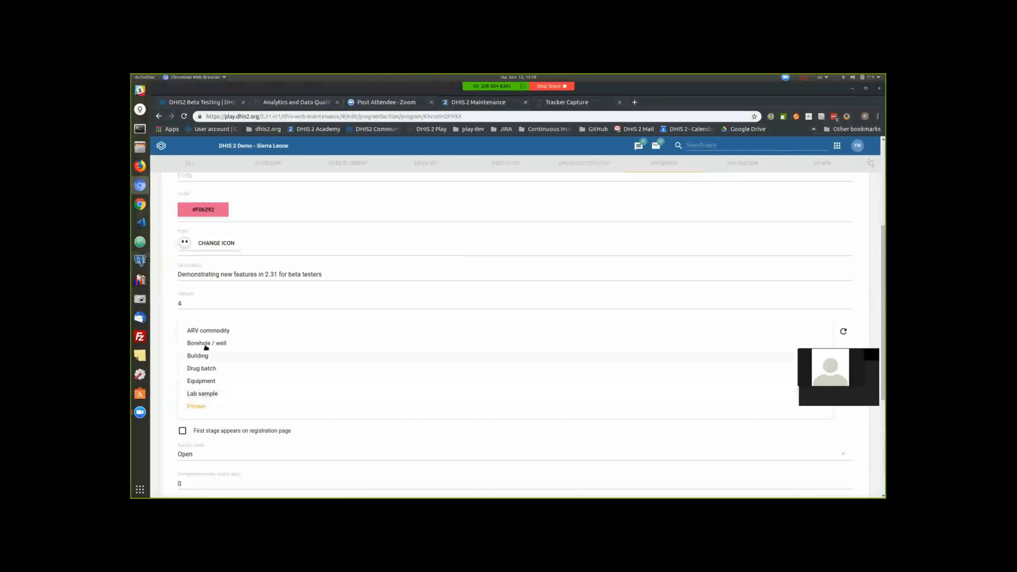
left_click(209, 357)
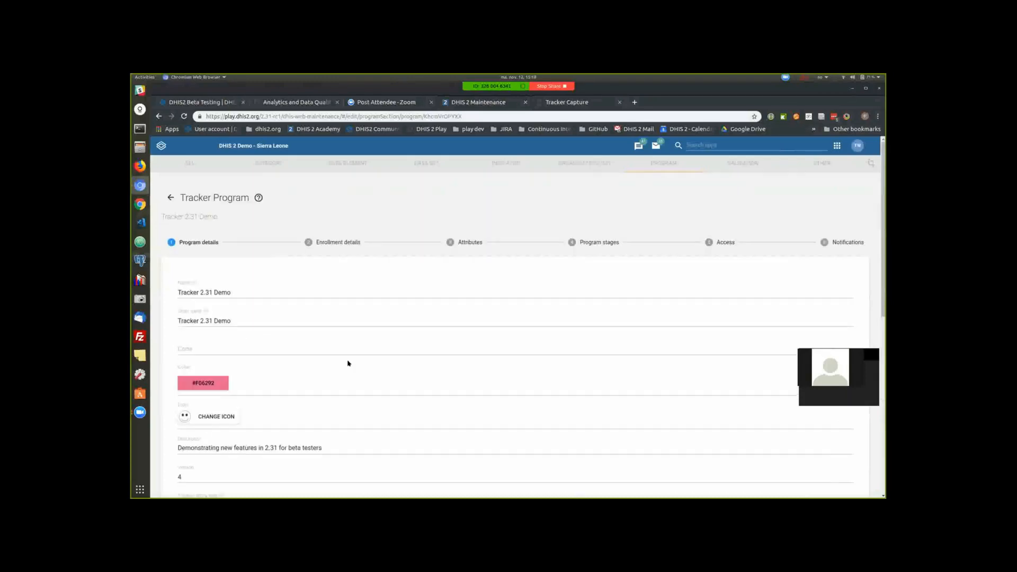
scroll(348, 361, "down", 10)
left_click(495, 460)
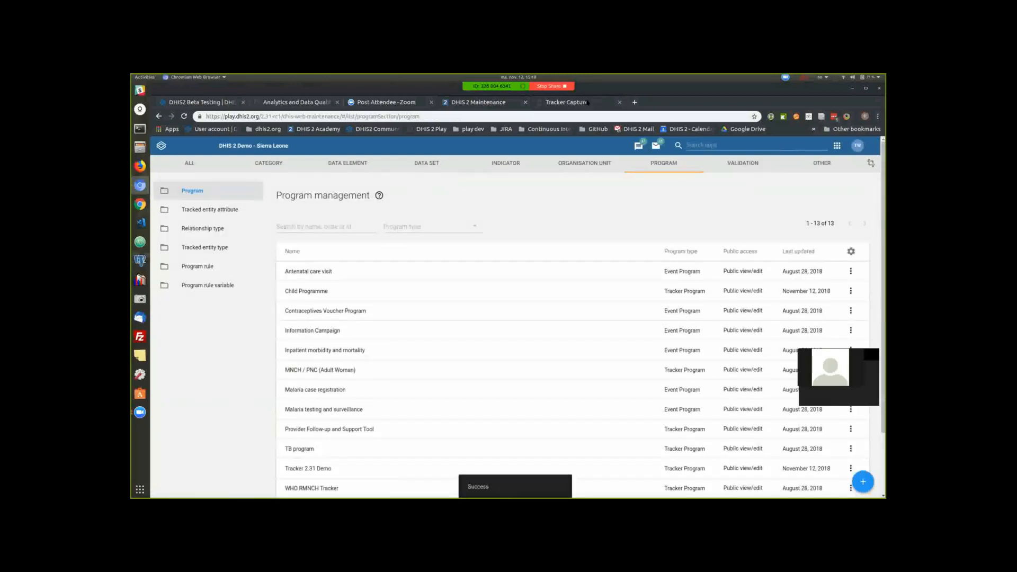
- Close the separate Tracker Capture page and clear all stored items with the Browser Cache Cleaner app
left_click(568, 103)
left_click(620, 103)
left_click(838, 146)
type("caCH")
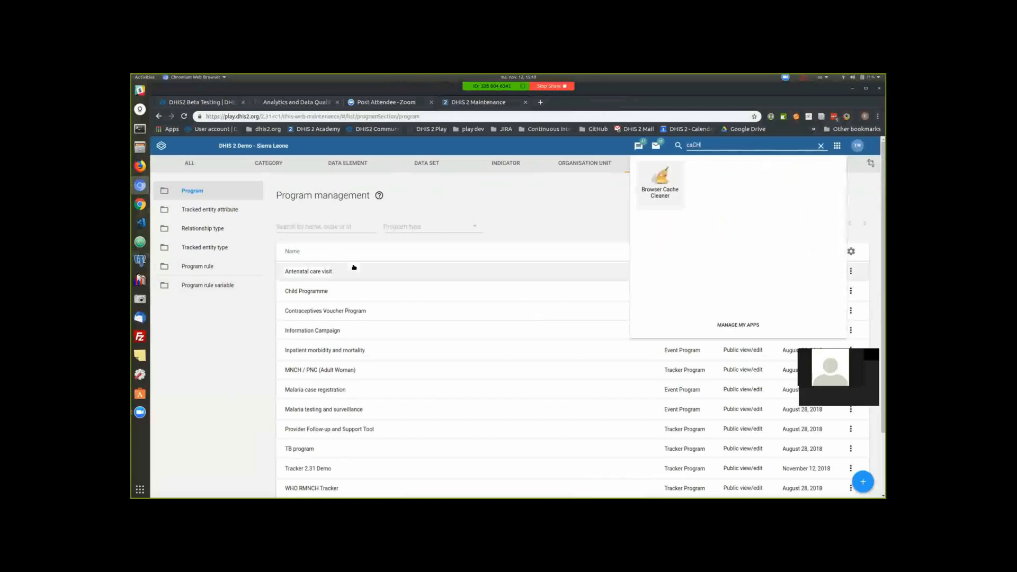
left_click(660, 180)
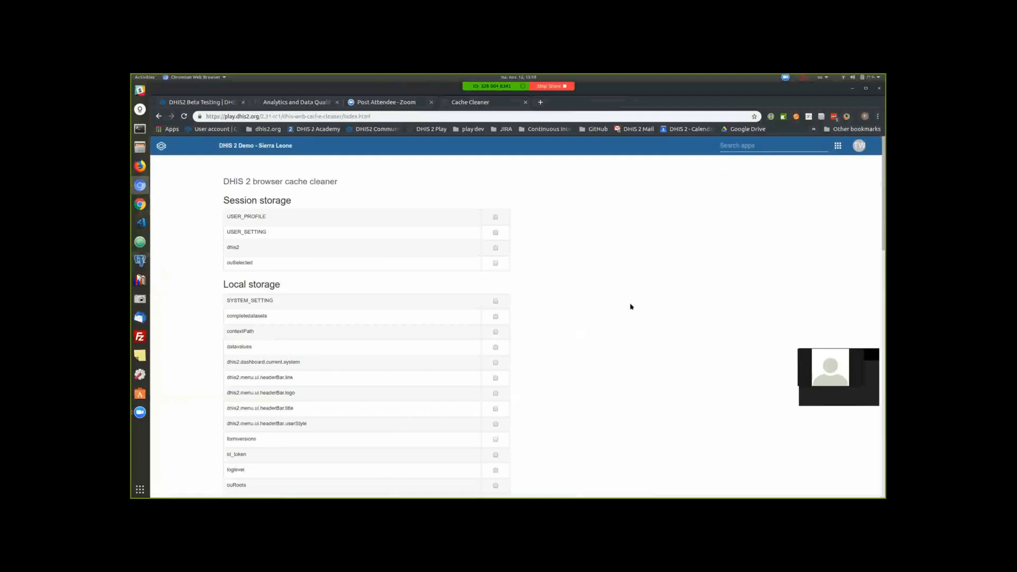
scroll(631, 306, "down", 15)
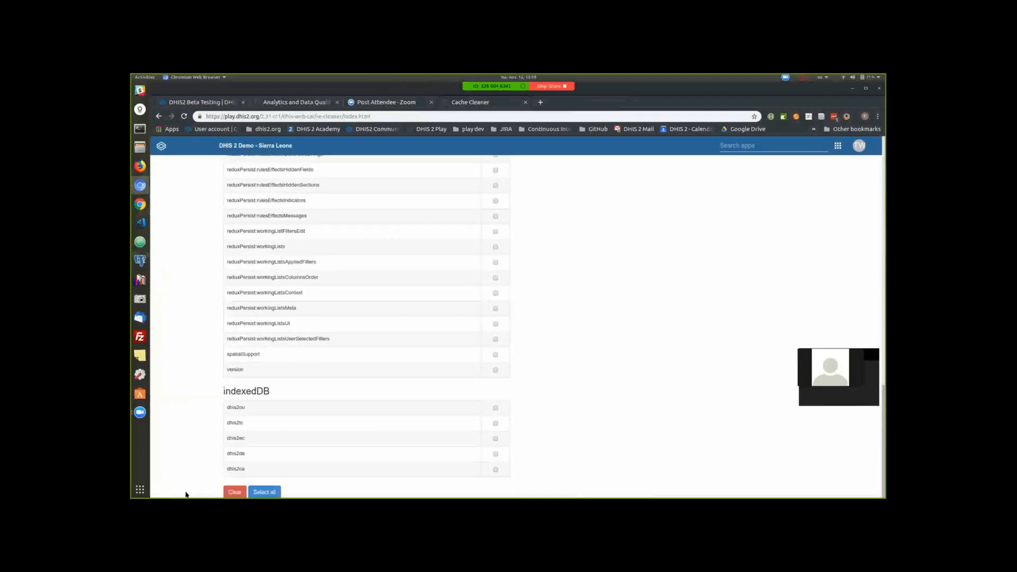
left_click(264, 492)
left_click(235, 492)
left_click(607, 230)
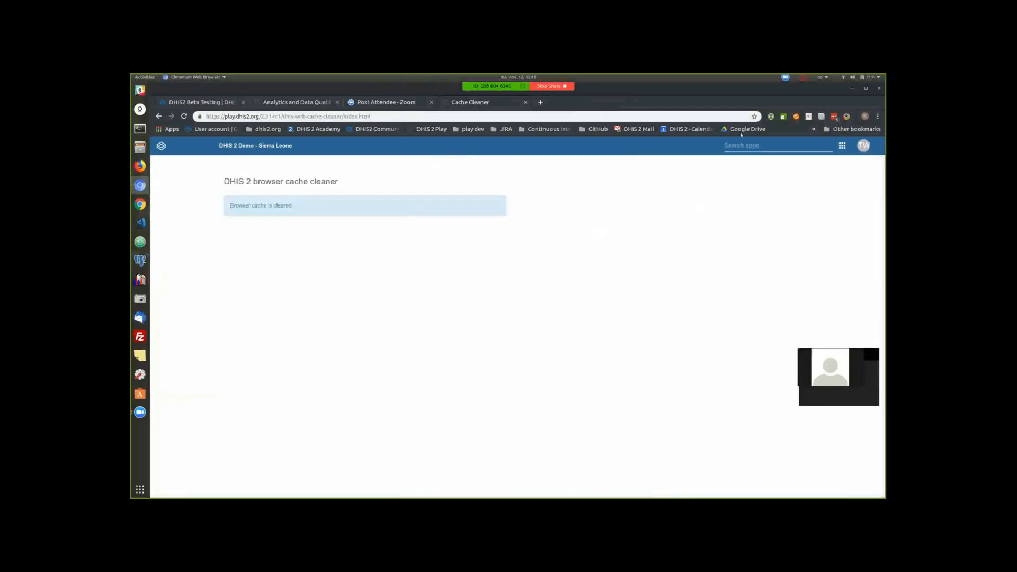
- Open the Tracker Capture app and select the organisation unit Ngelehun CHC under Bo, Badjia
left_click(842, 145)
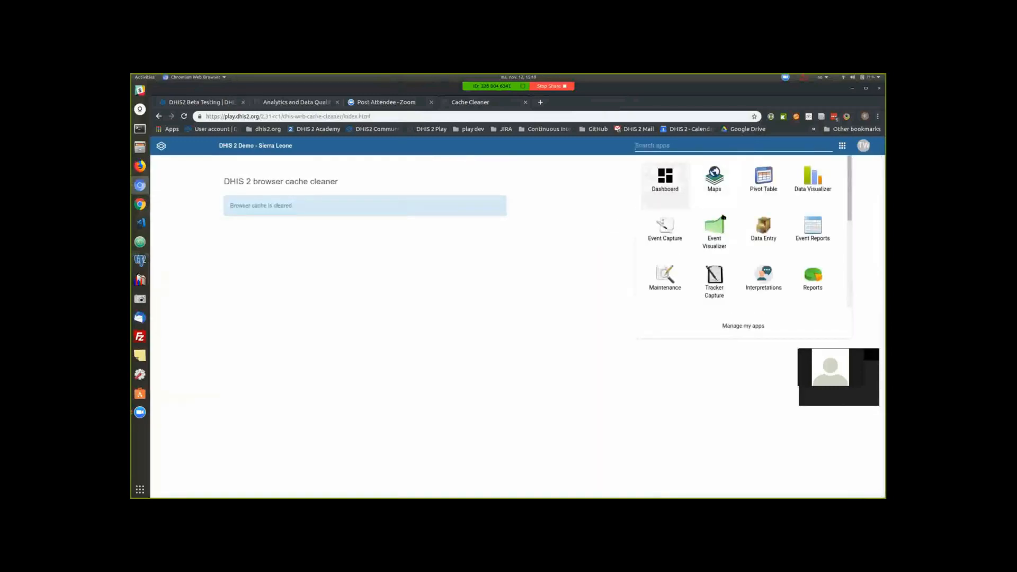
left_click(715, 284)
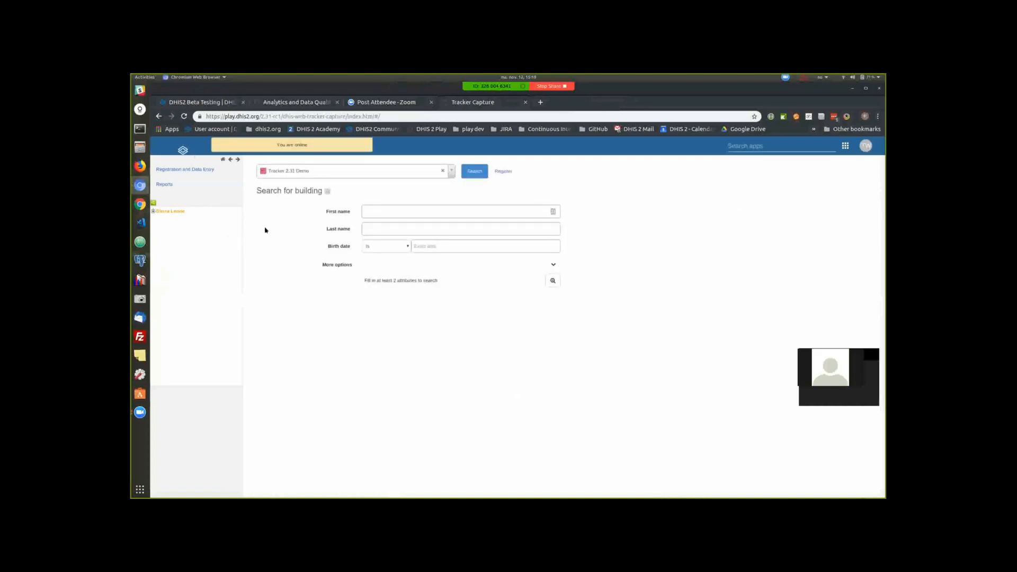
left_click(153, 211)
left_click(158, 218)
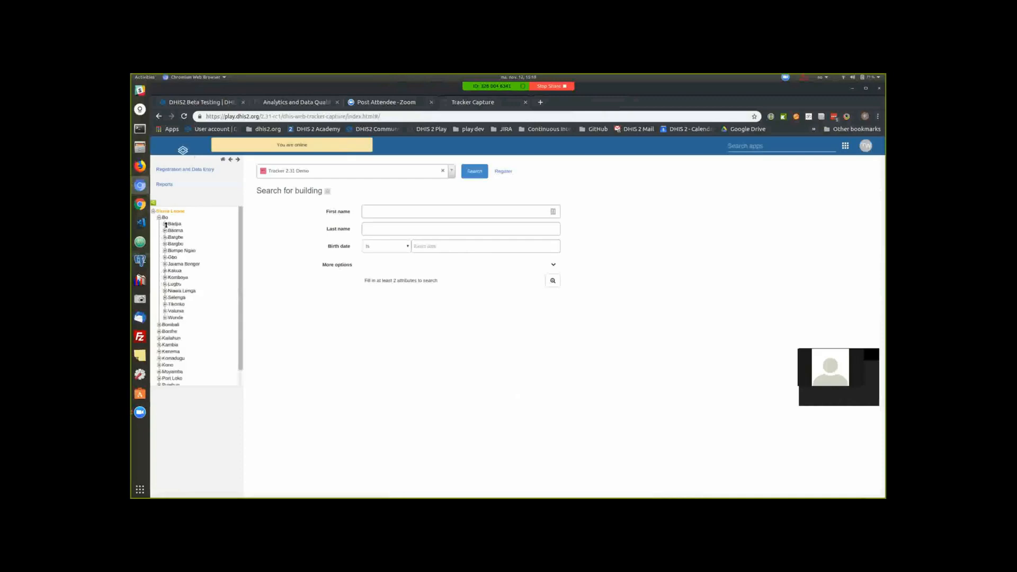
left_click(165, 224)
left_click(178, 231)
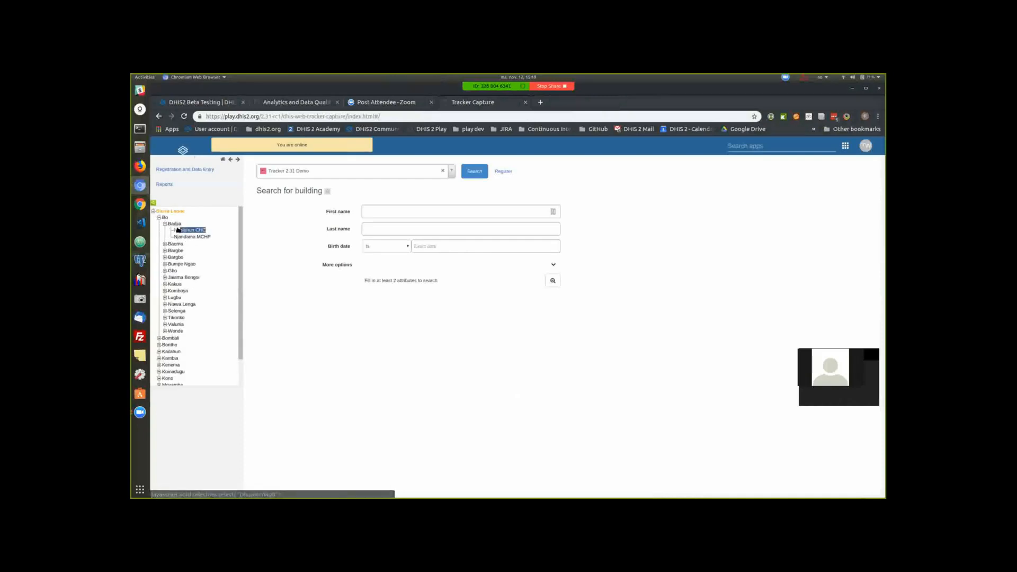
- Select the Tracker 2.31 Demo program and start registering a new building
left_click(437, 170)
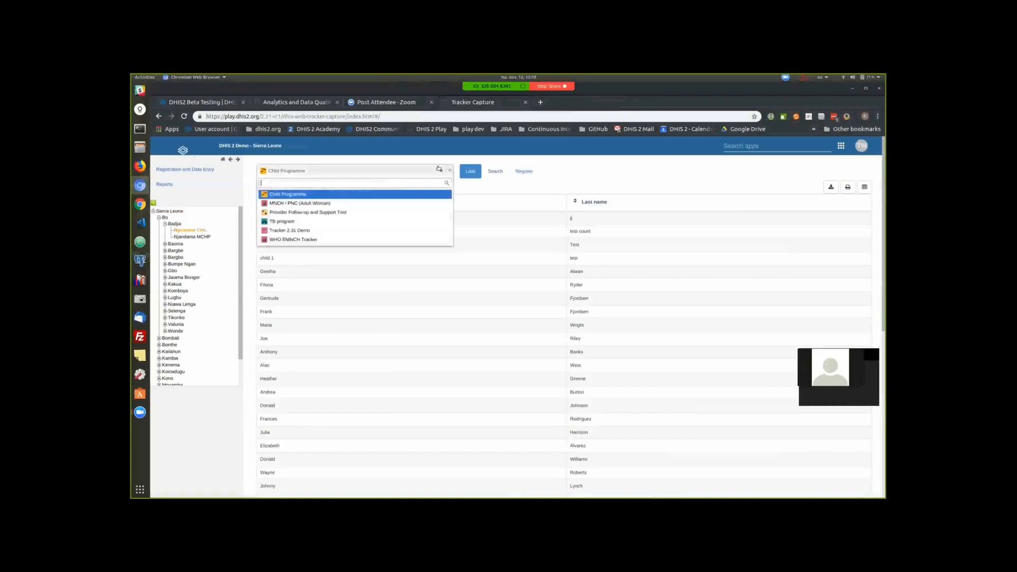
left_click(370, 231)
left_click(502, 170)
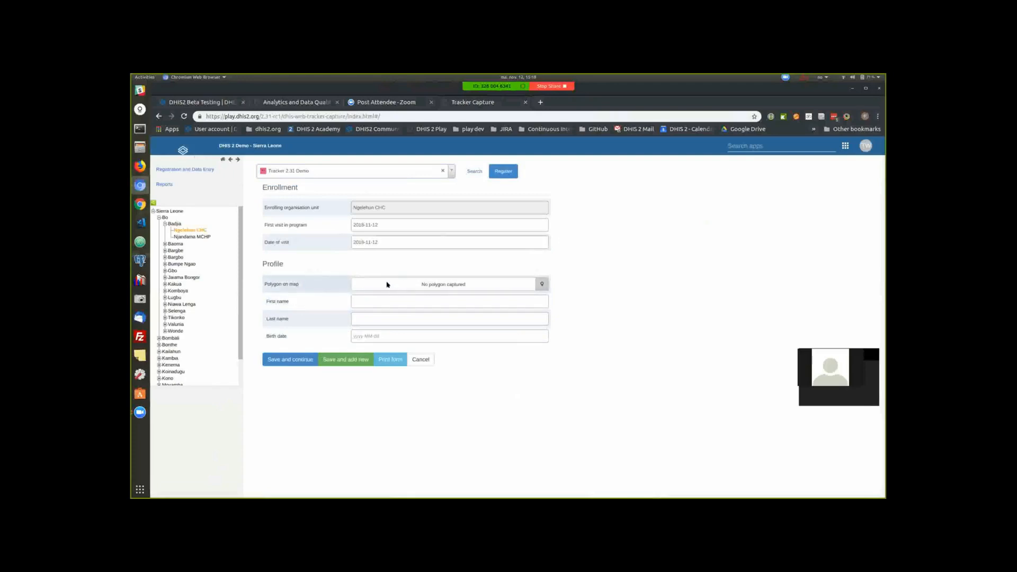
- Draw a closed four-point polygon on the profile's map in the Tonkolili area and capture it for the building
left_click(542, 284)
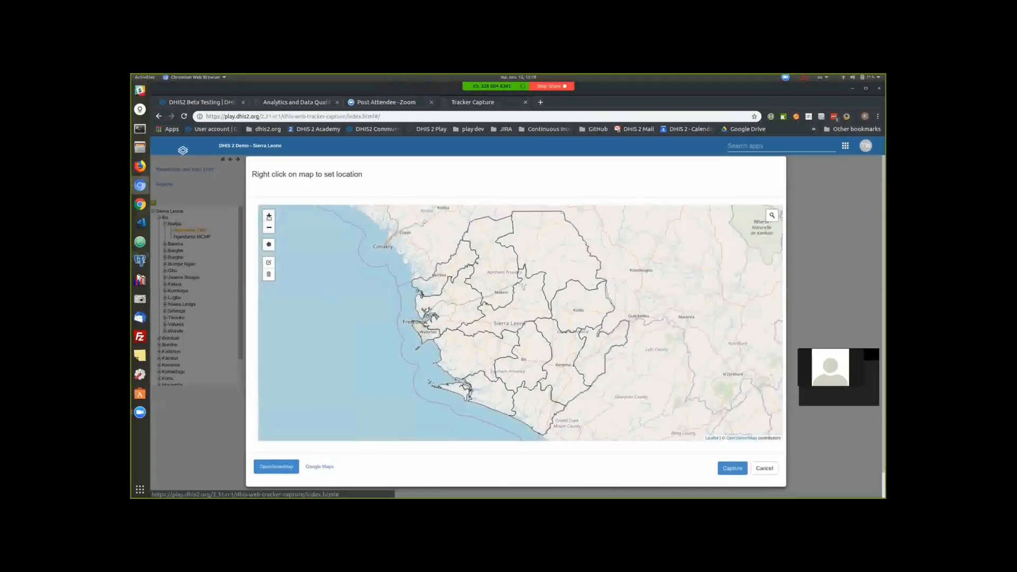
left_click(269, 216)
left_click(269, 216)
left_click(269, 216)
left_click(269, 215)
left_click(269, 215)
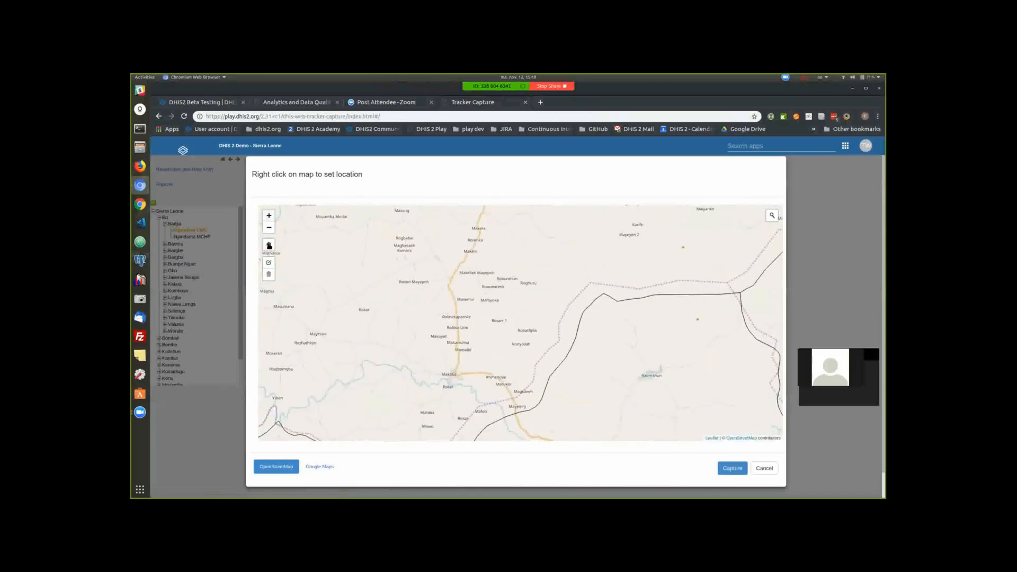
left_click(268, 244)
left_click(432, 340)
left_click_drag(432, 341, 466, 367)
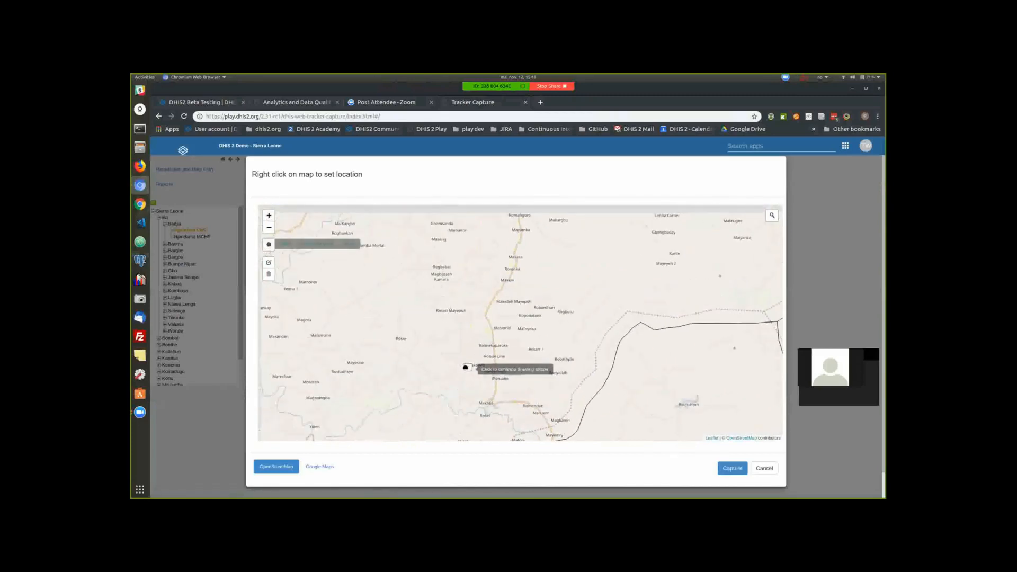
left_click(486, 388)
left_click(520, 363)
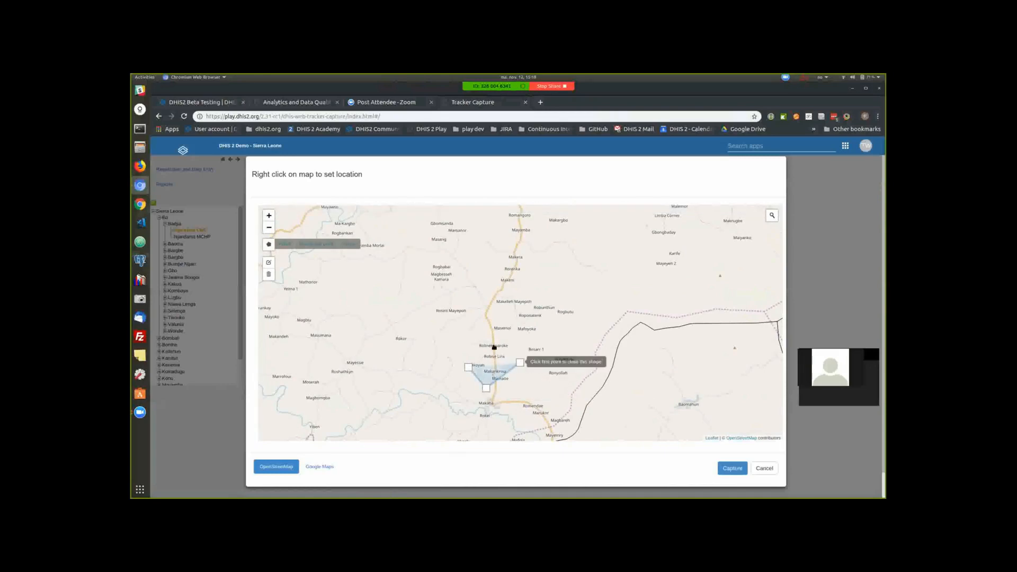
left_click(488, 339)
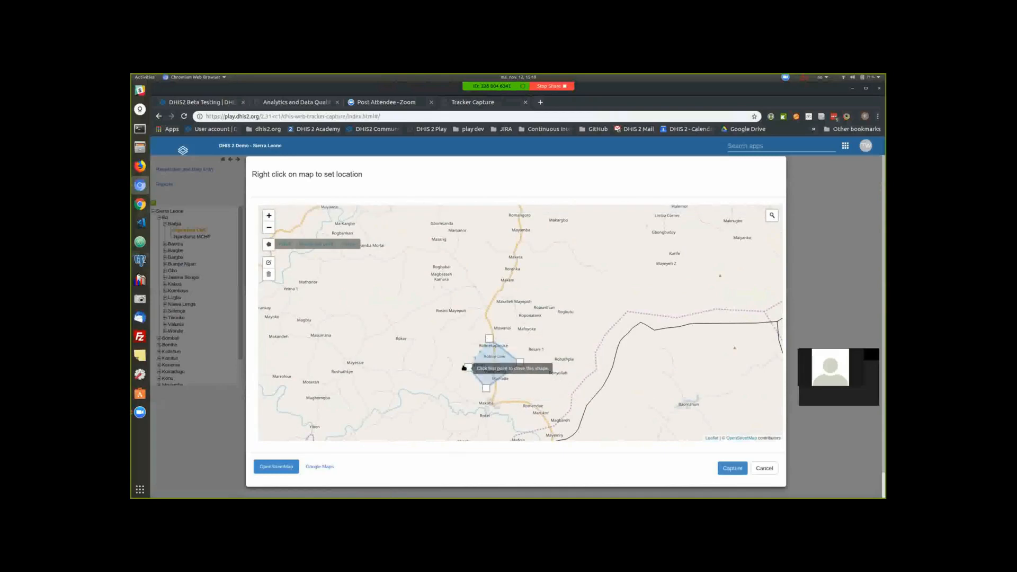
left_click(469, 368)
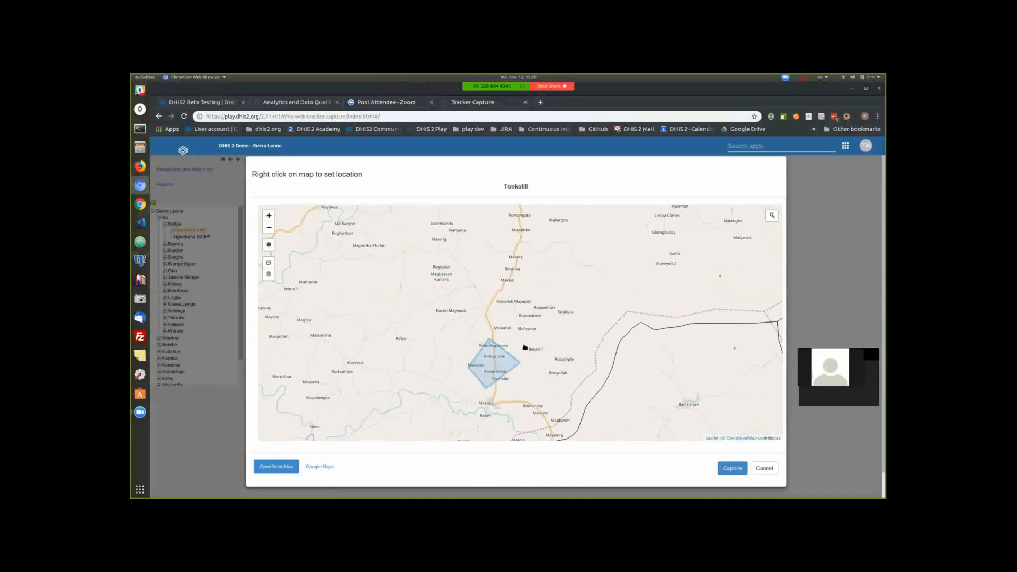
left_click(734, 469)
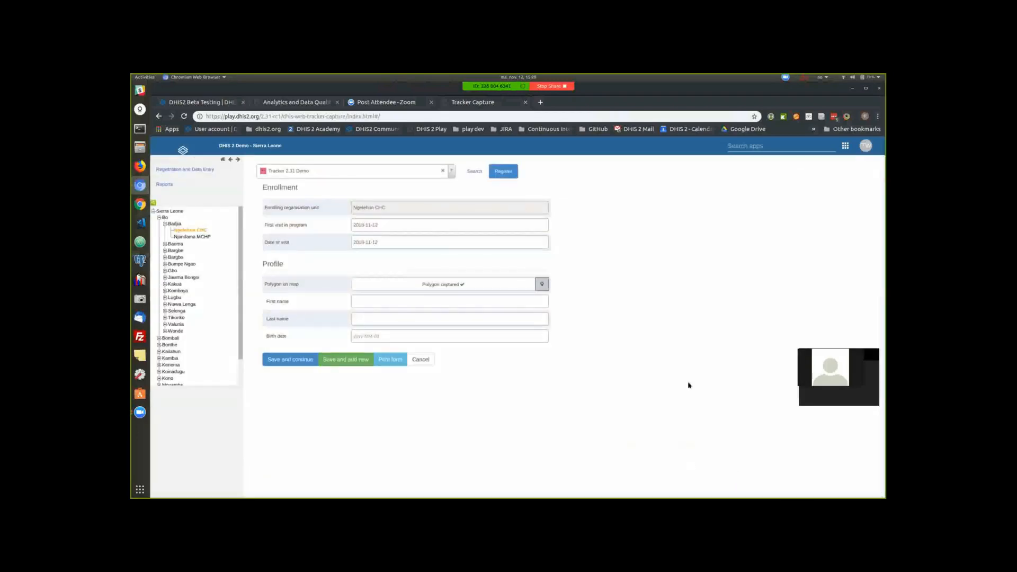
- Switch to the Maps app and add a tracked entity layer for Building with the Tracker 2.31 Demo program
left_click(425, 304)
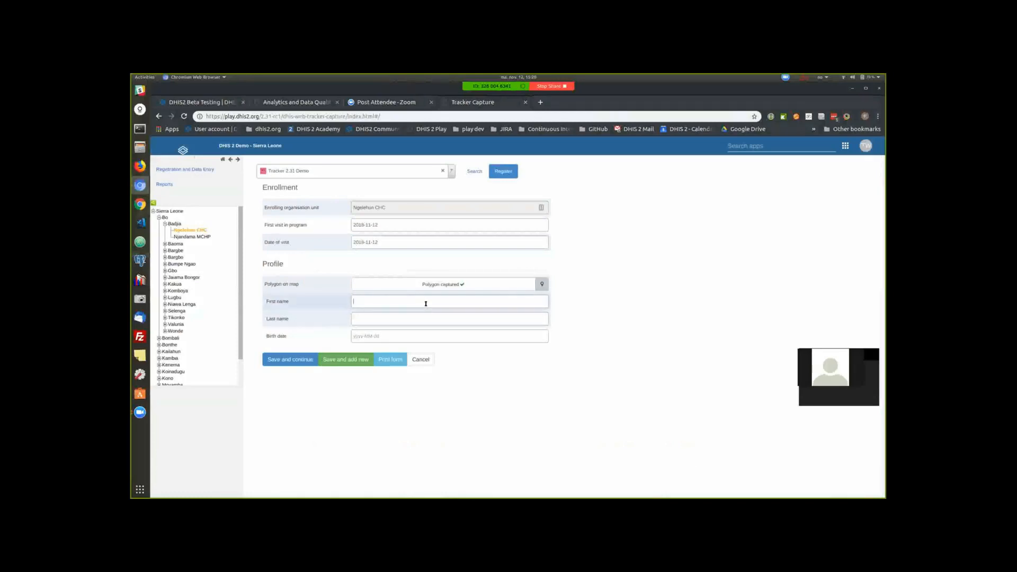
left_click(845, 149)
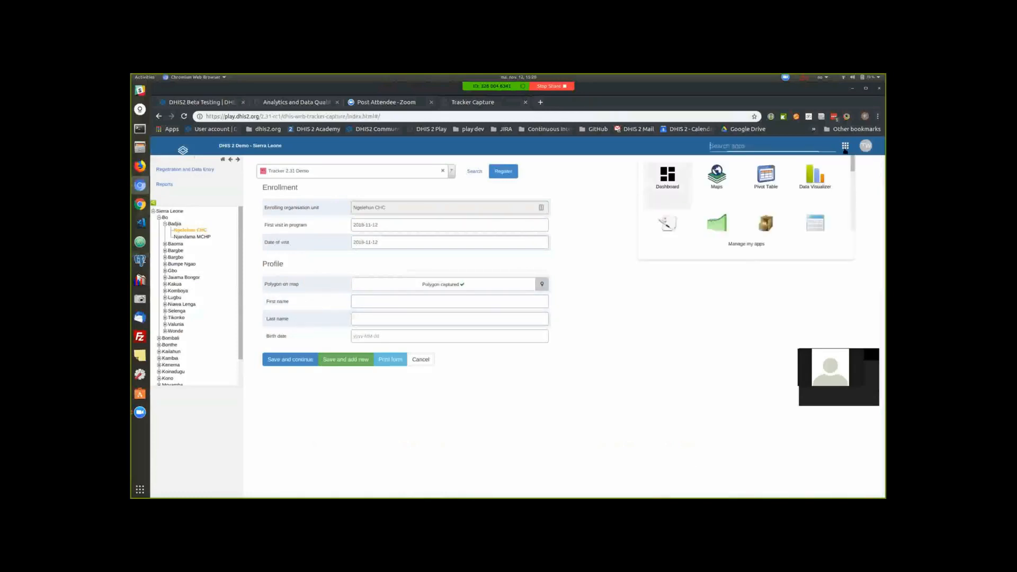
left_click(716, 173)
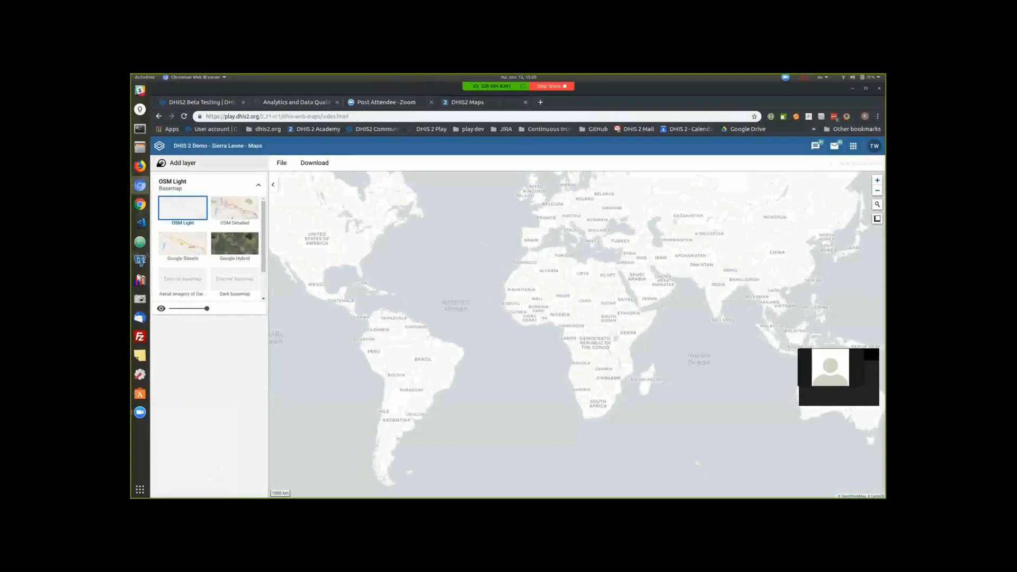
left_click(175, 162)
left_click(241, 201)
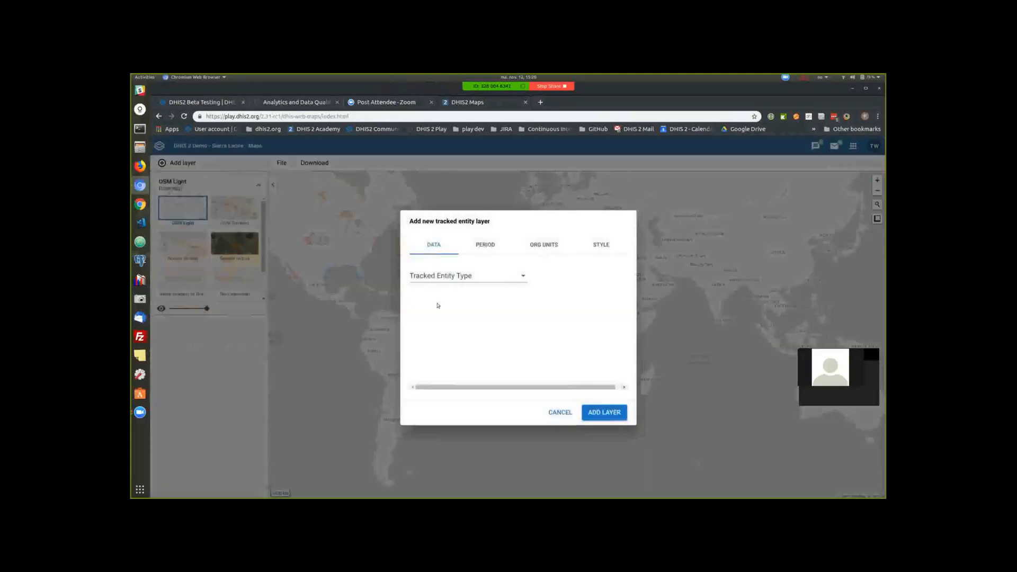
left_click(495, 275)
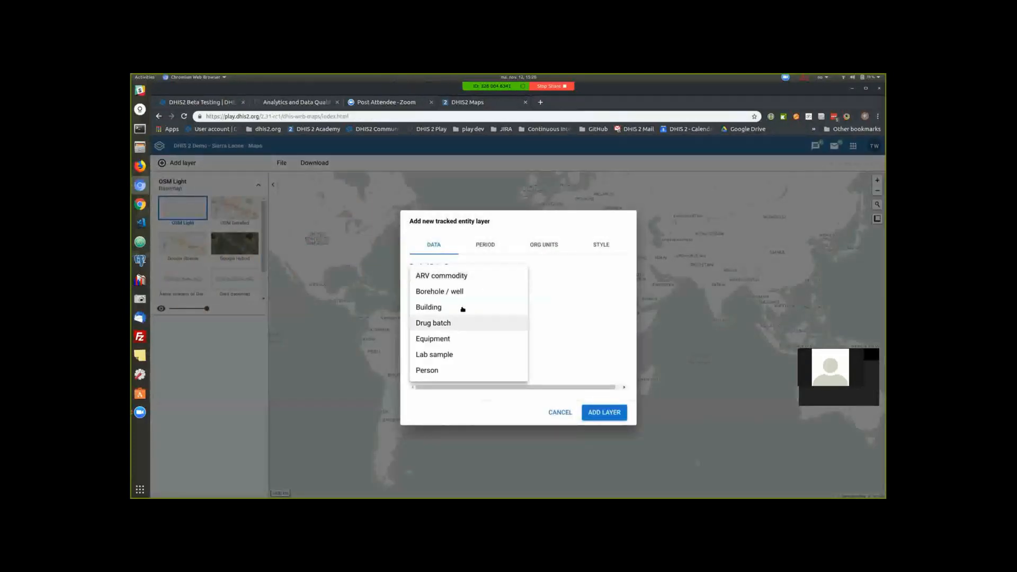
left_click(463, 308)
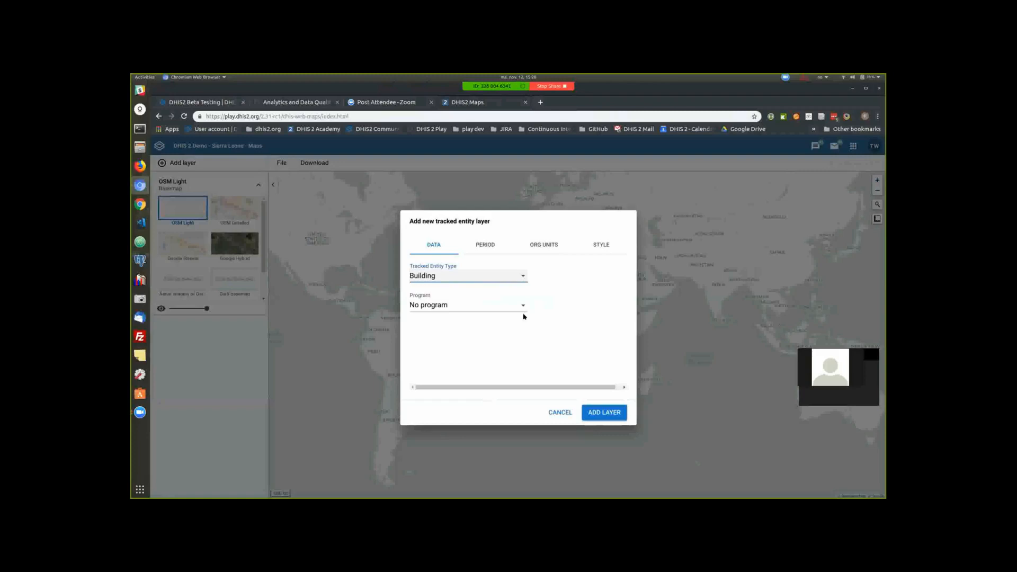
left_click(480, 306)
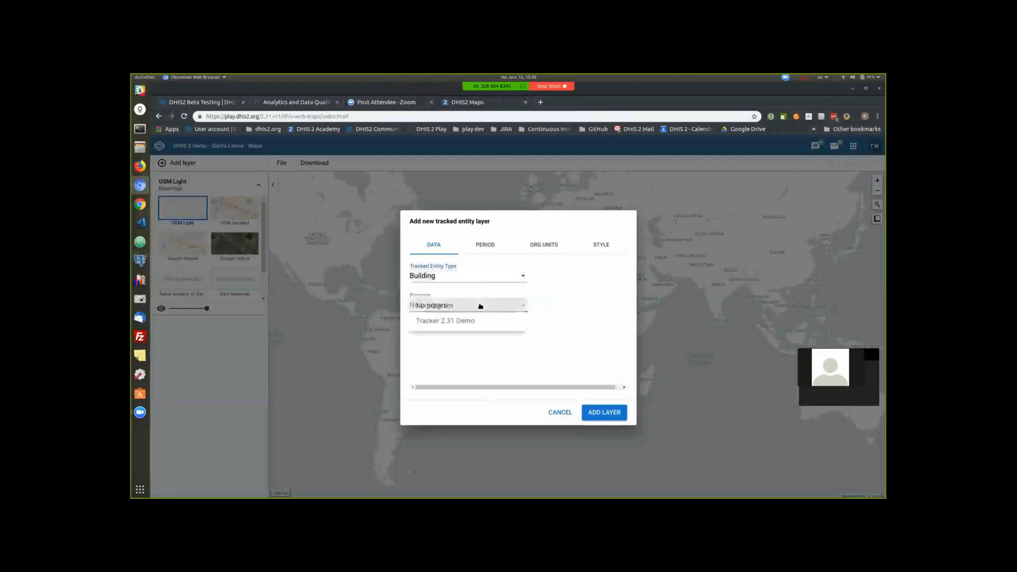
left_click(473, 321)
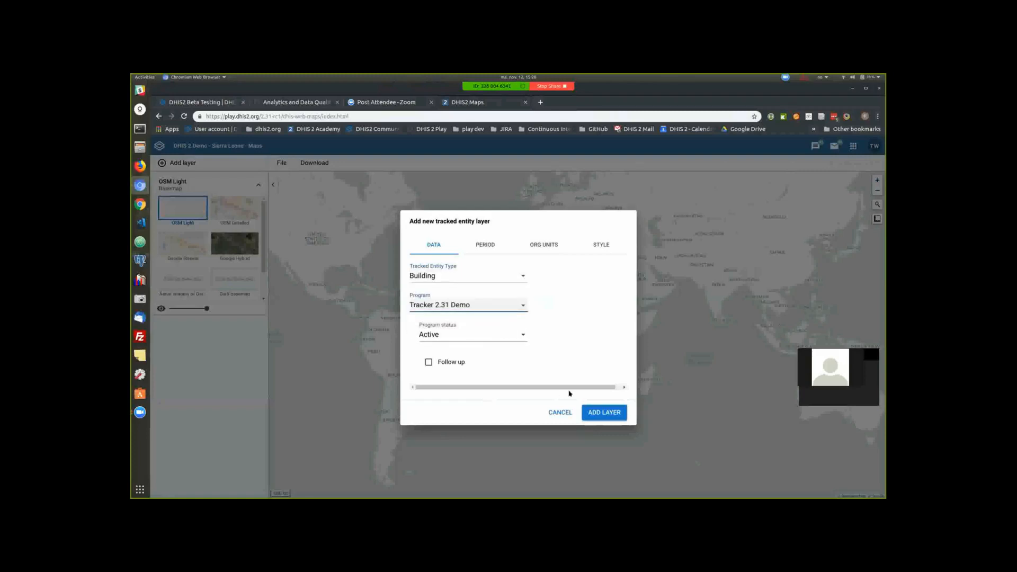
left_click(602, 413)
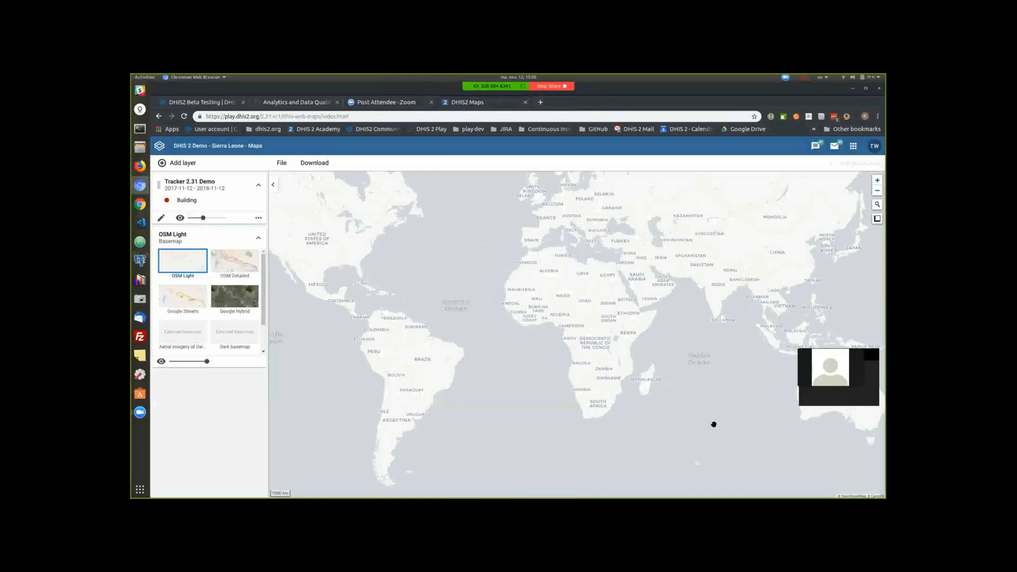
left_click(145, 77)
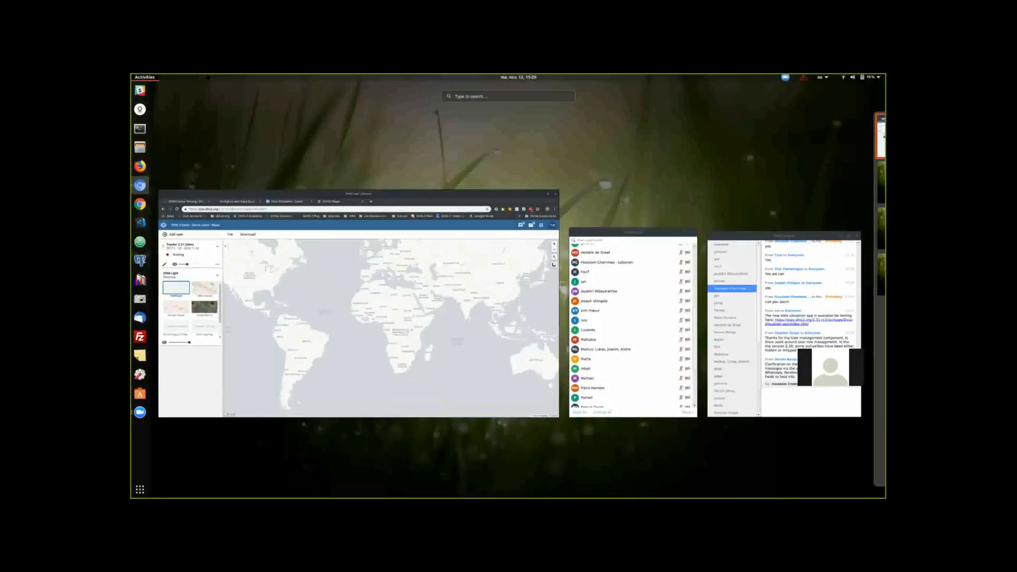
left_click(361, 231)
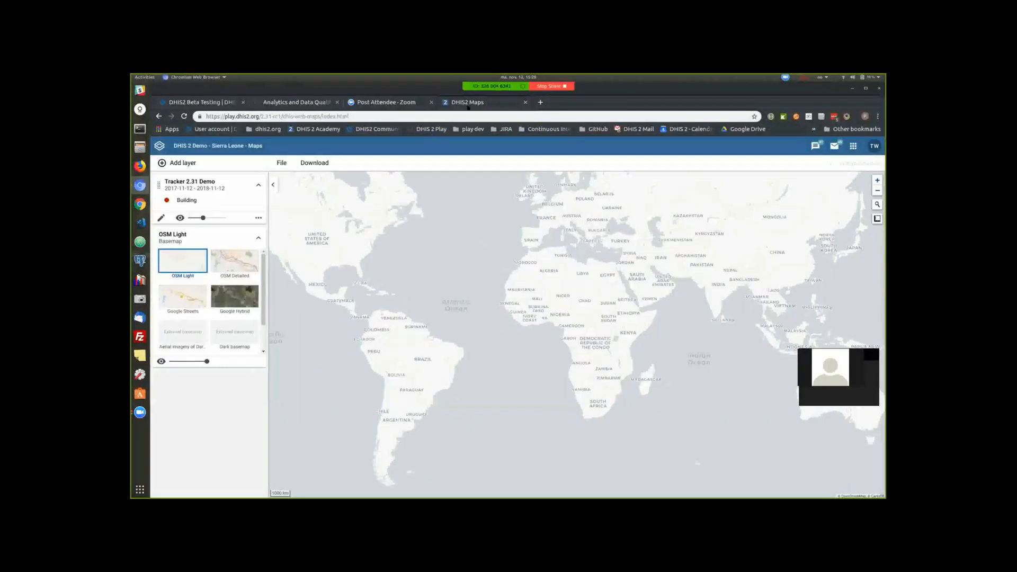
- Return from Maps to an earlier Tracker Capture page in the browser history
left_click(159, 117)
left_click(159, 116)
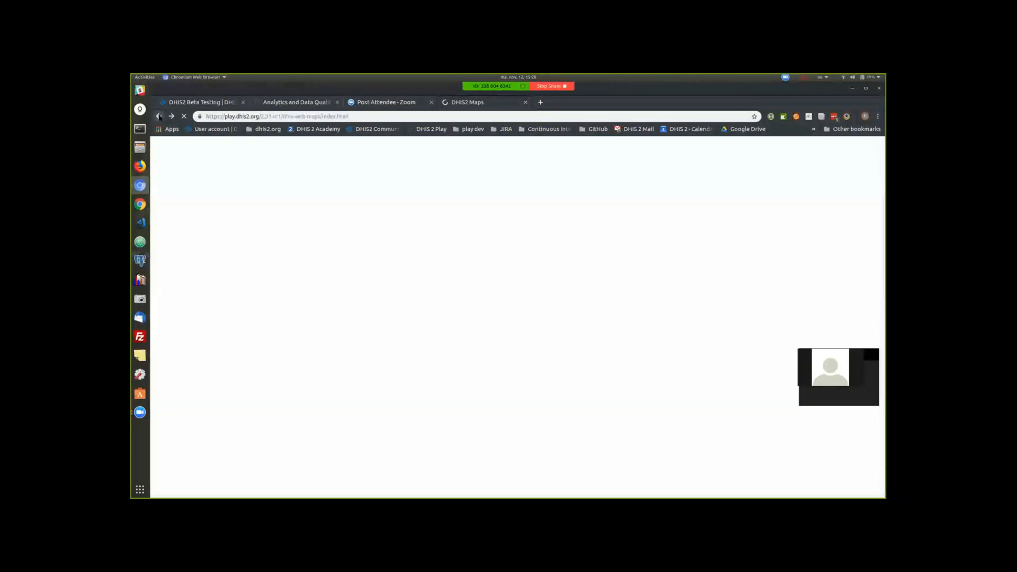
right_click(159, 117)
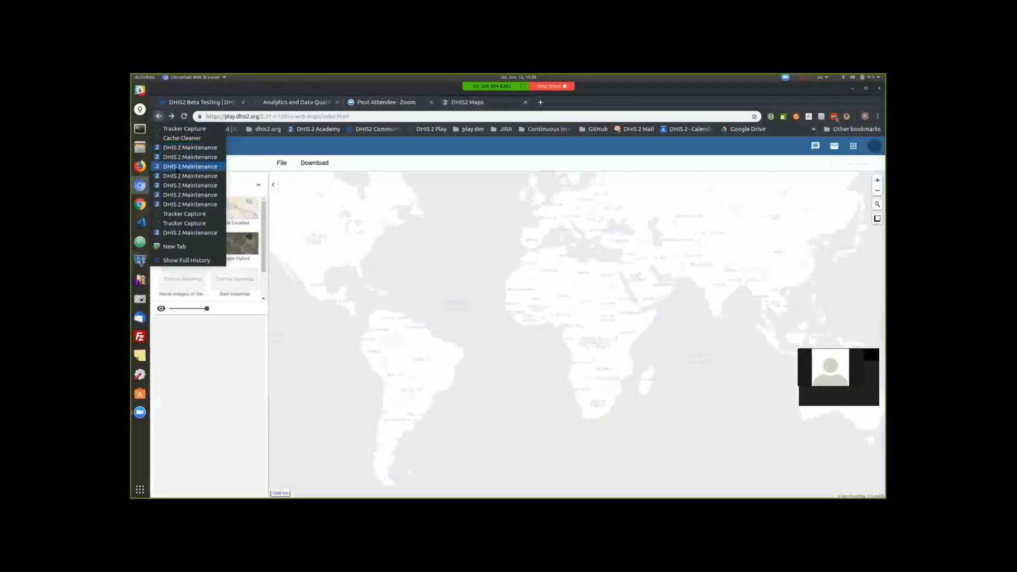
left_click(191, 223)
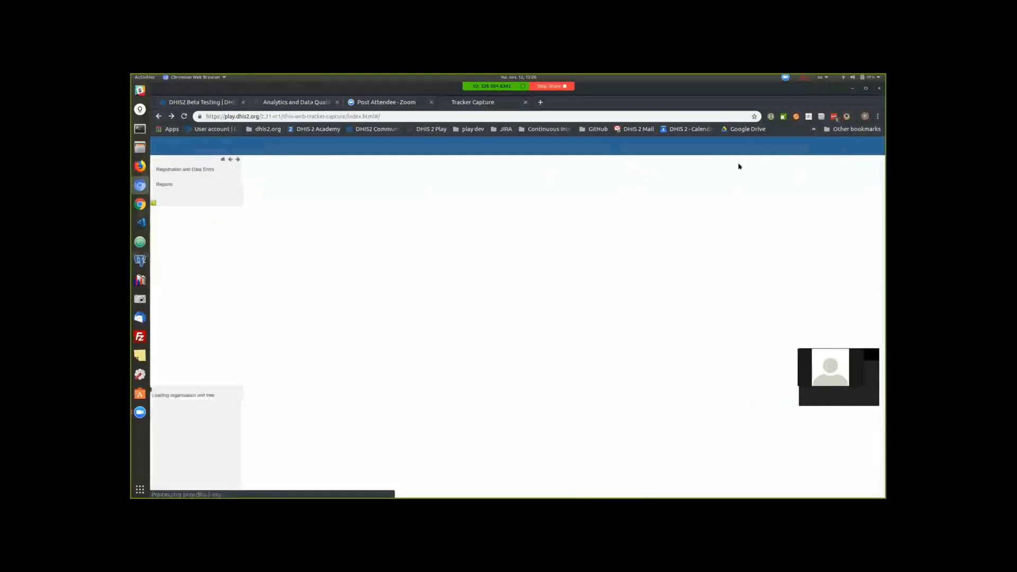
- Search the apps for CAP and switch to the Capture app
left_click(846, 146)
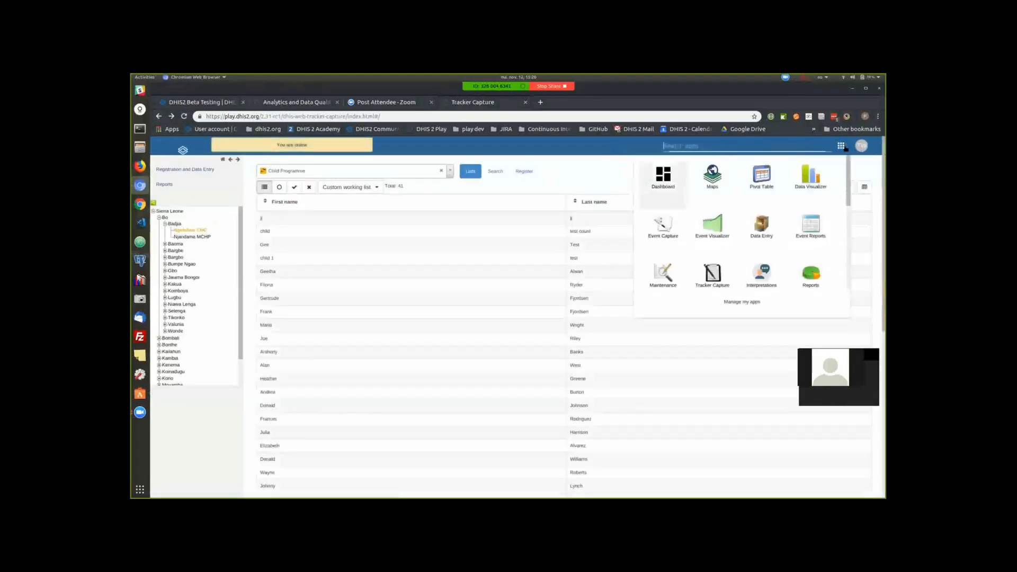
type("CAP")
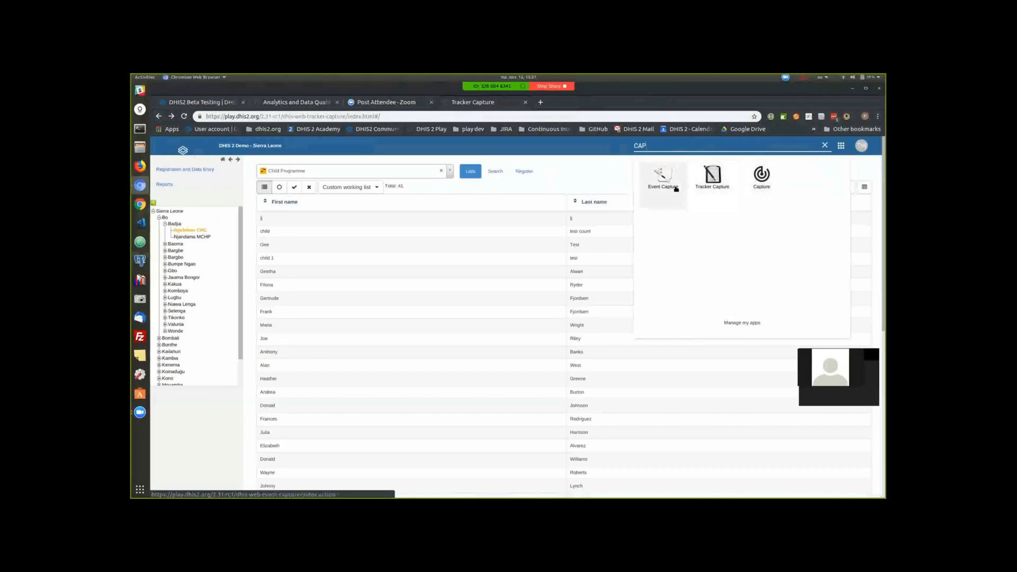
left_click(763, 177)
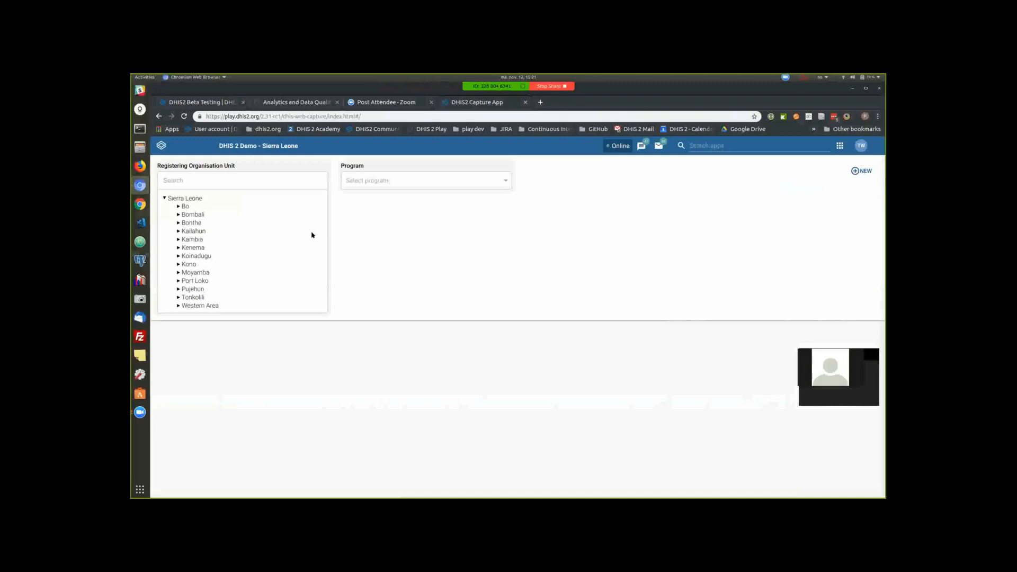
- Select Ngelehun CHC under Bo, Badjia as the registering unit and Malaria case registration as the program
left_click(369, 180)
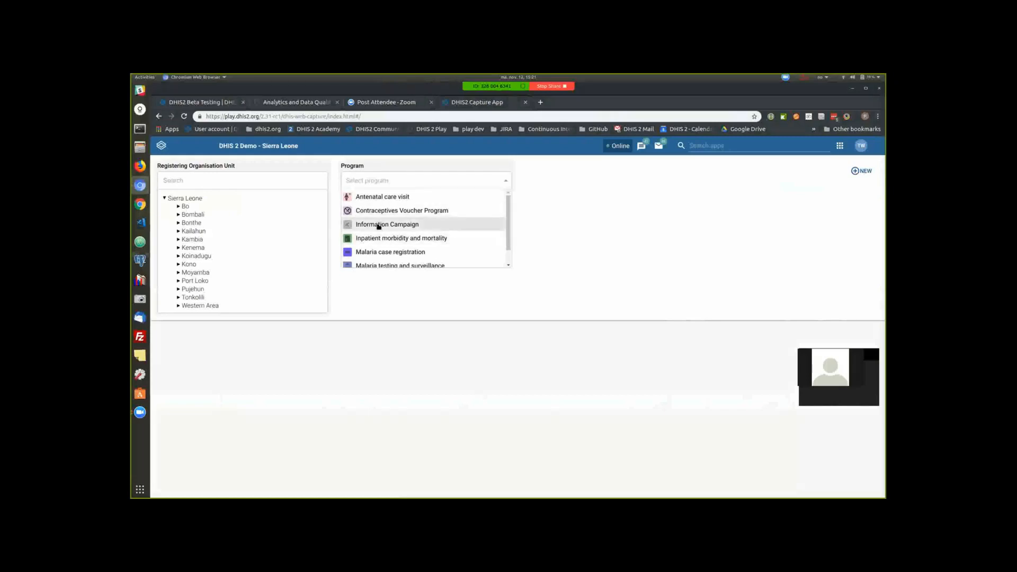
left_click(178, 207)
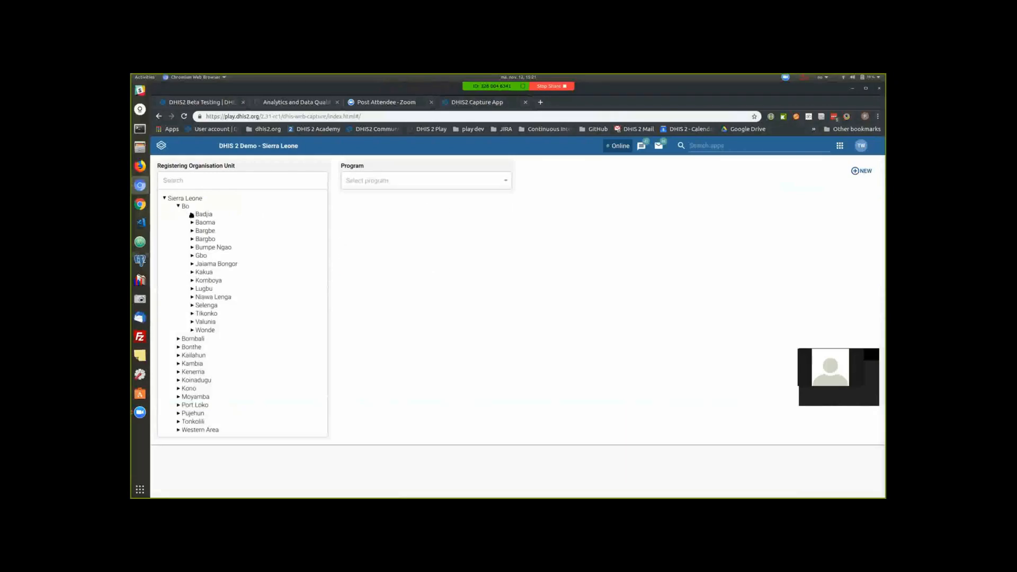
left_click(191, 214)
left_click(225, 224)
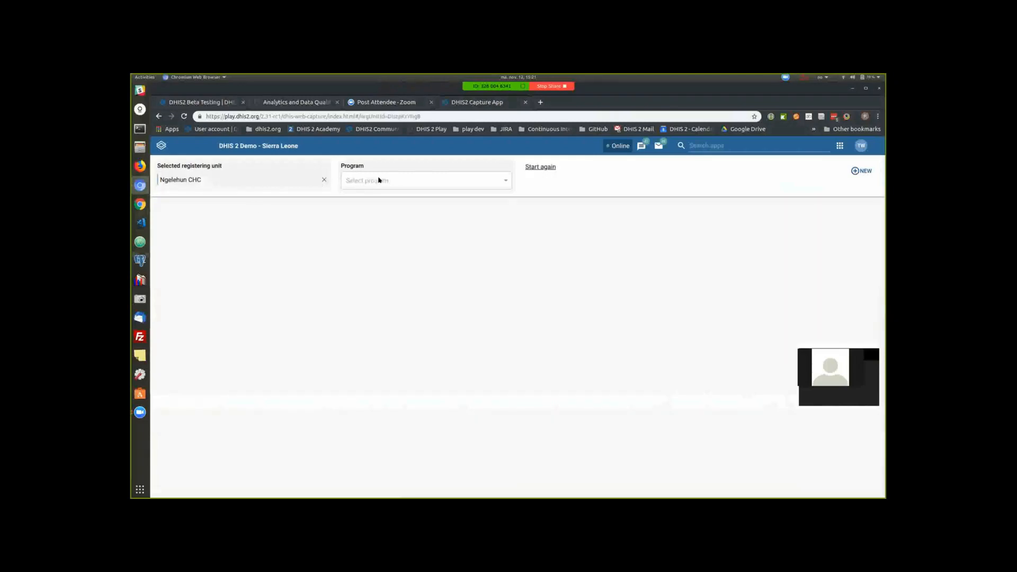
left_click(379, 179)
scroll(395, 224, "down", 1)
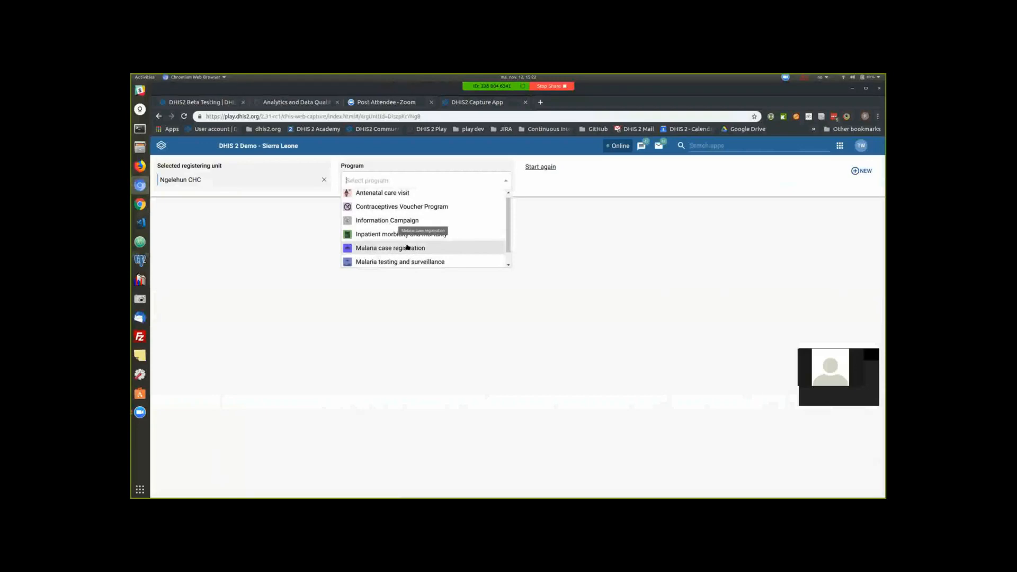
left_click(407, 248)
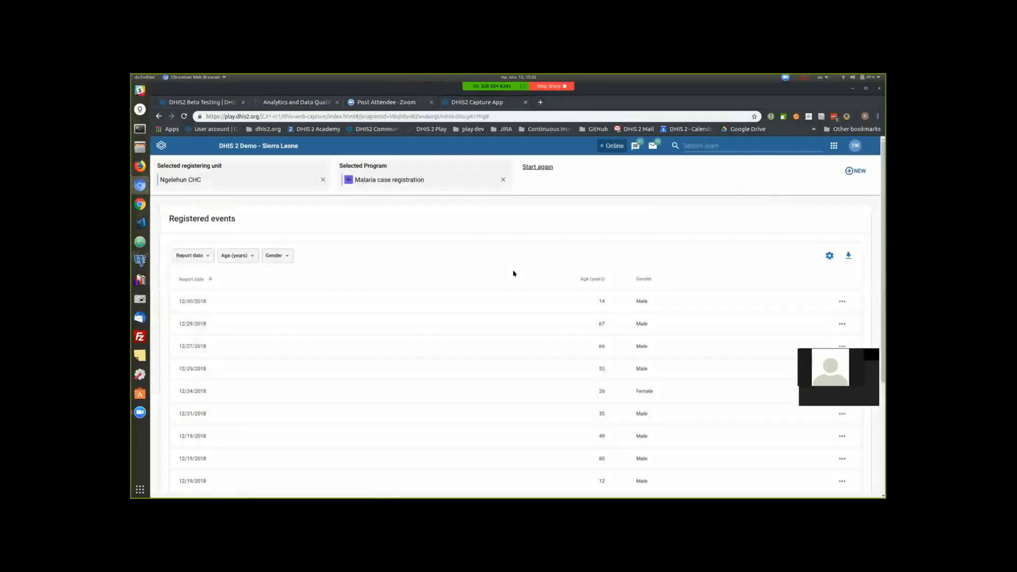
- Look through the registered events list and inspect the Age (years) range filter without applying it
scroll(489, 356, "down", 5)
scroll(488, 357, "up", 5)
left_click(253, 256)
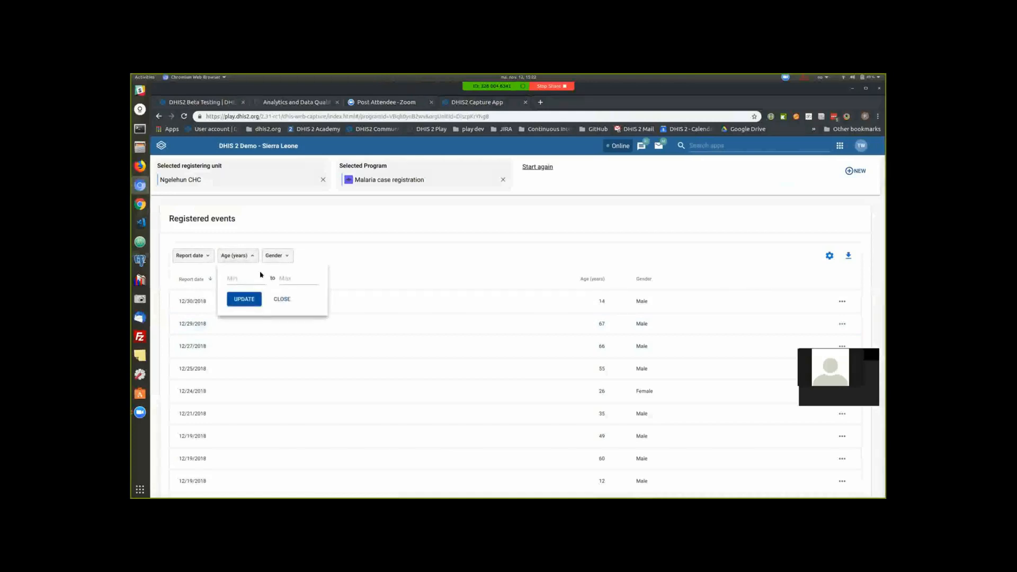
left_click(283, 279)
left_click(450, 256)
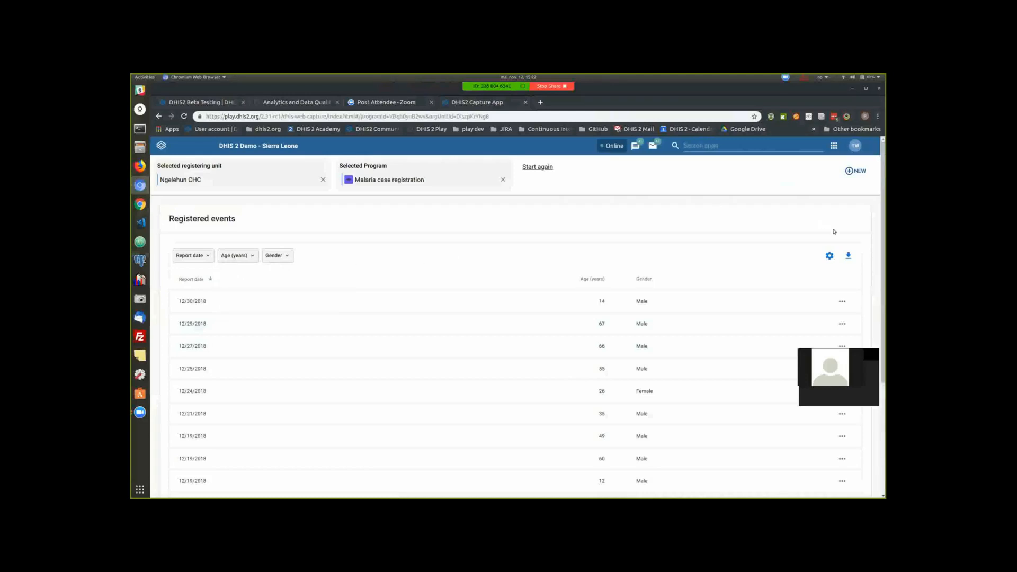
- Add the Household location column to the registered events table and save the column selection
left_click(830, 256)
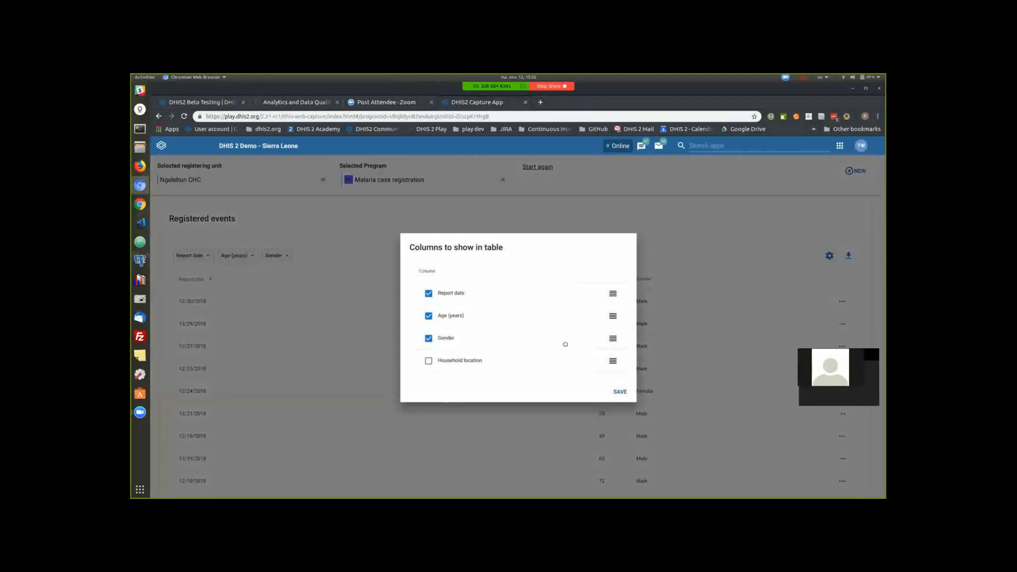
left_click(428, 361)
left_click(620, 392)
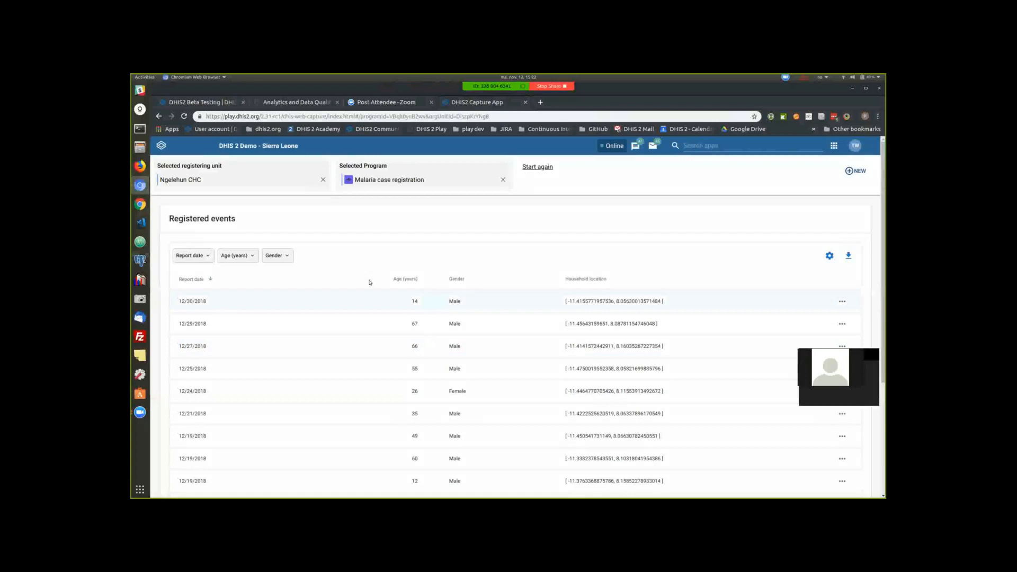
- Open the 12/30/2018 malaria event, look through its edit form down to the comments, and leave without saving
left_click(439, 311)
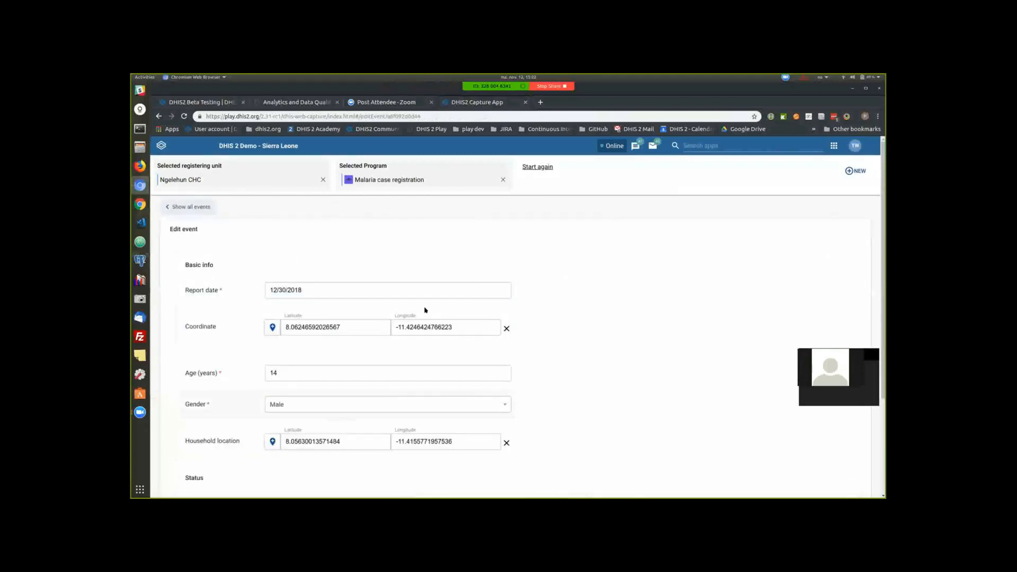
scroll(425, 310, "down", 5)
scroll(425, 311, "up", 5)
scroll(425, 311, "down", 3)
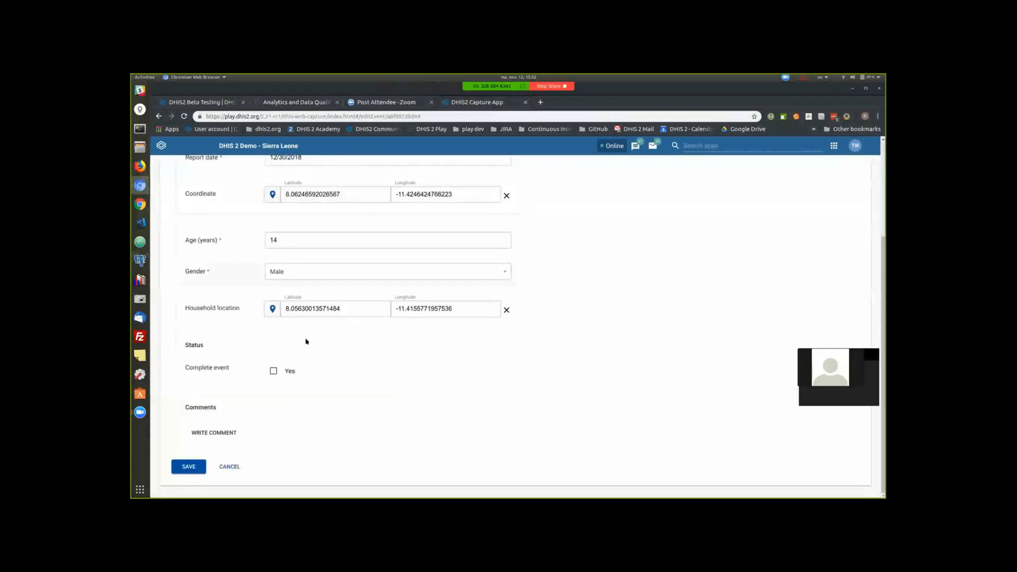
left_click(229, 467)
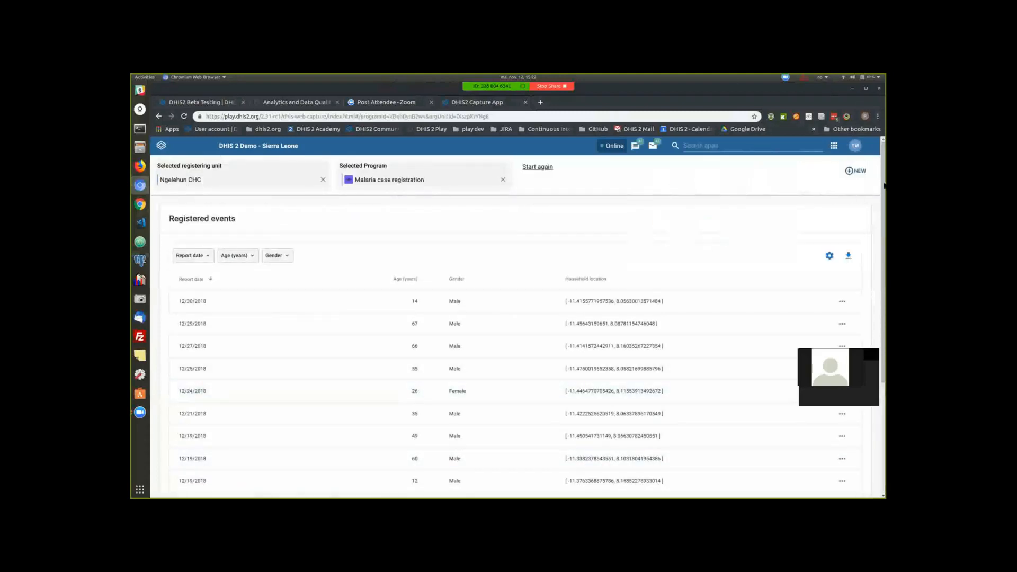
- Open a new Malaria case registration event and look through its empty entry form
left_click(849, 169)
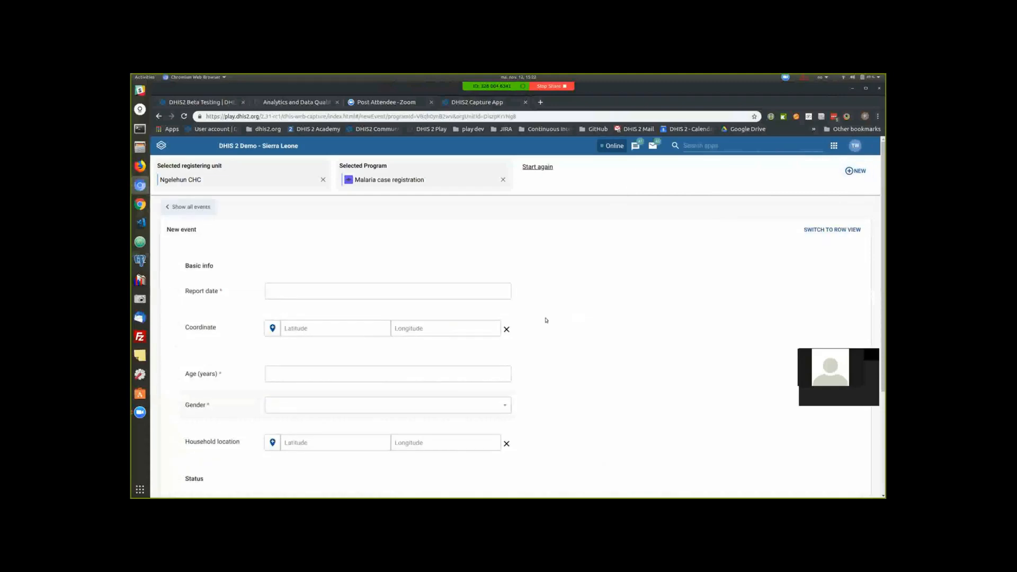
scroll(476, 348, "down", 3)
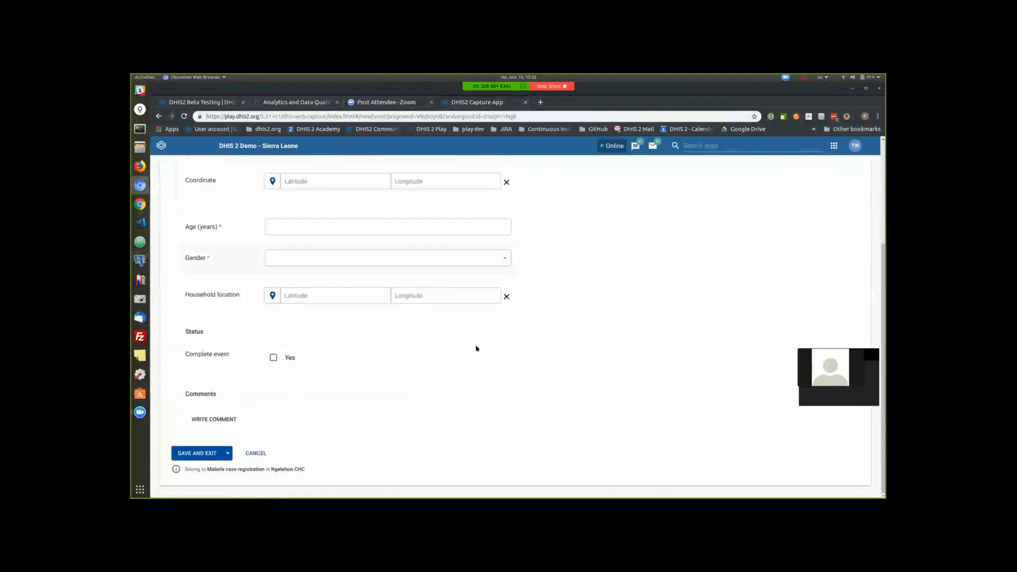
scroll(476, 349, "up", 3)
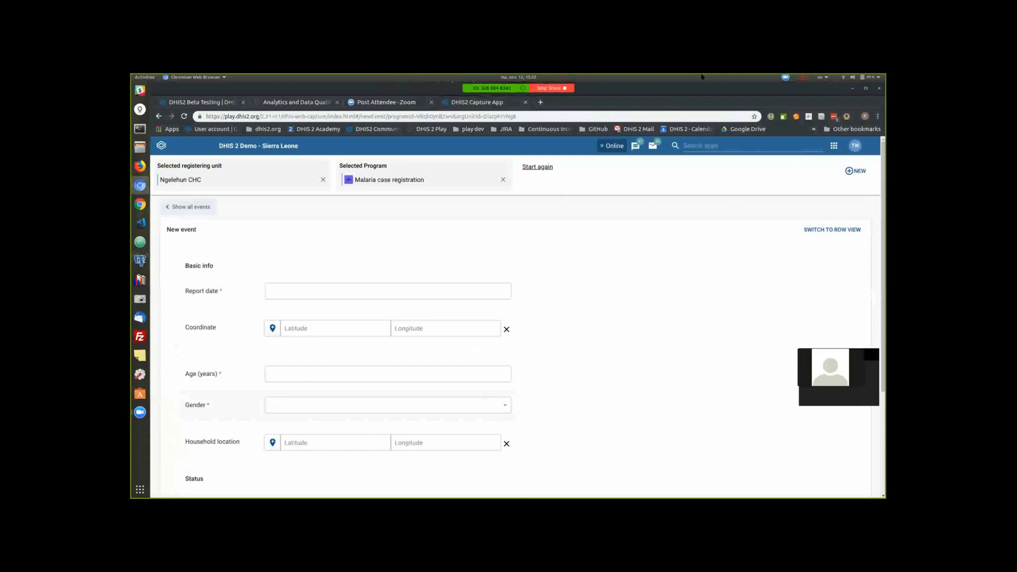
- Discard the new event and clear both the selected program and the registering unit to start over
left_click(503, 180)
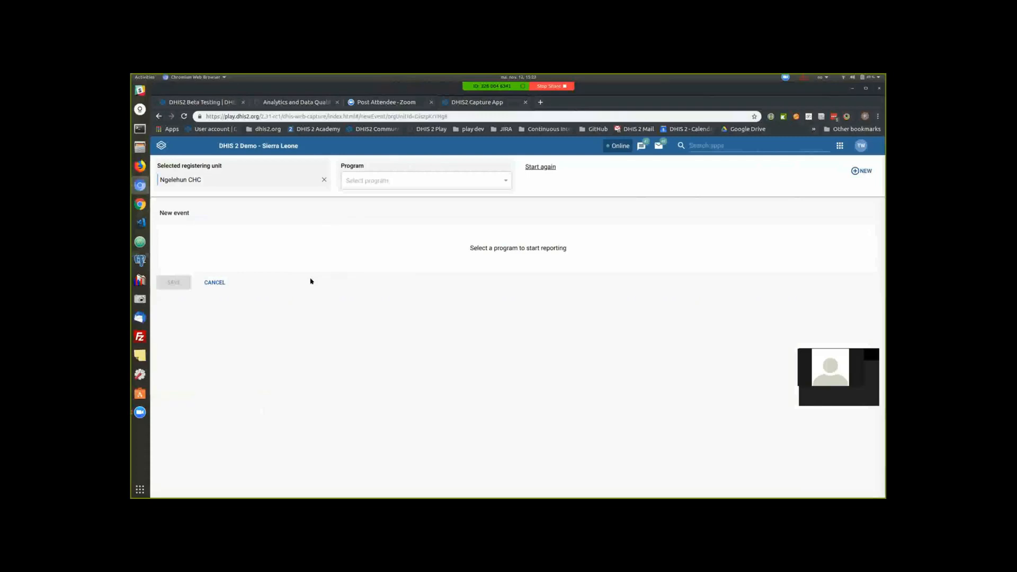
left_click(221, 282)
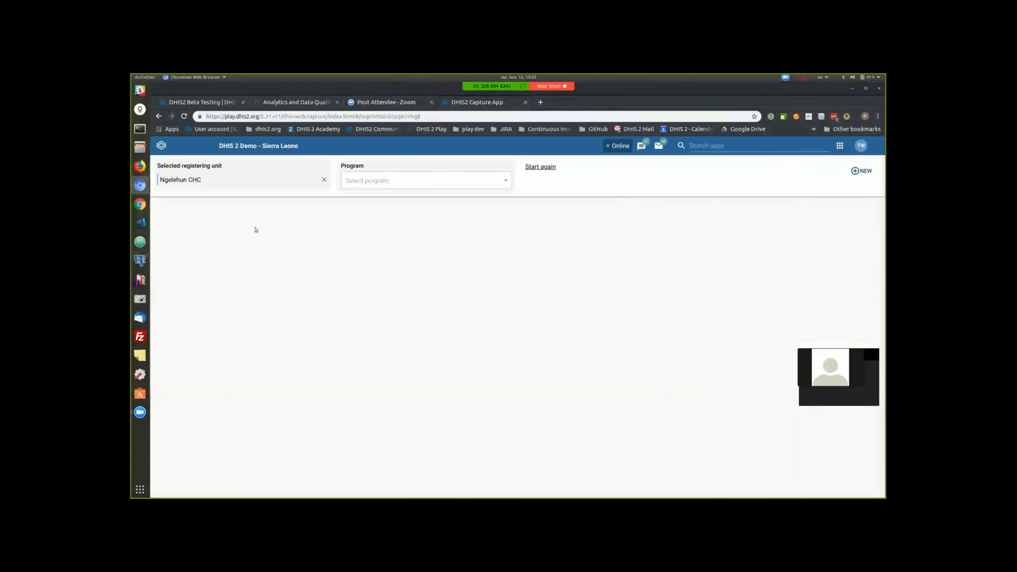
left_click(543, 167)
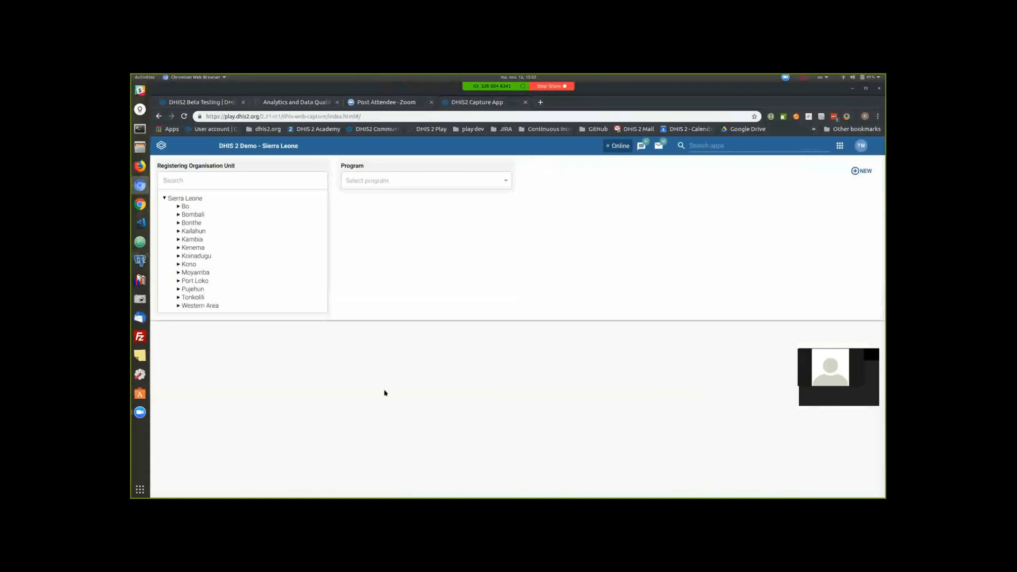